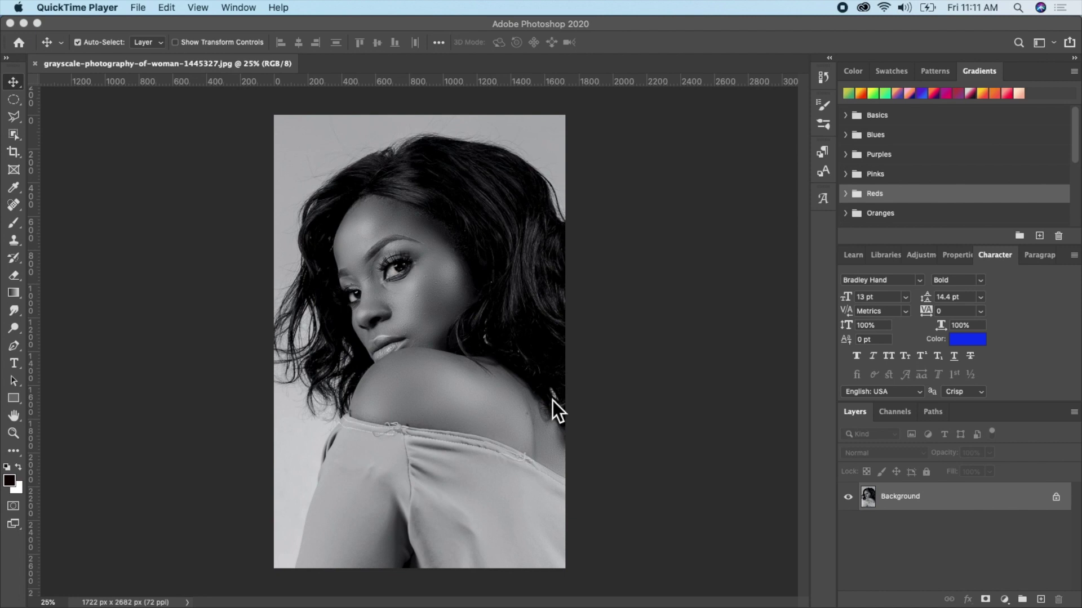
- Duplicate the Background layer and name the copy 'Model'
left_click(950, 496)
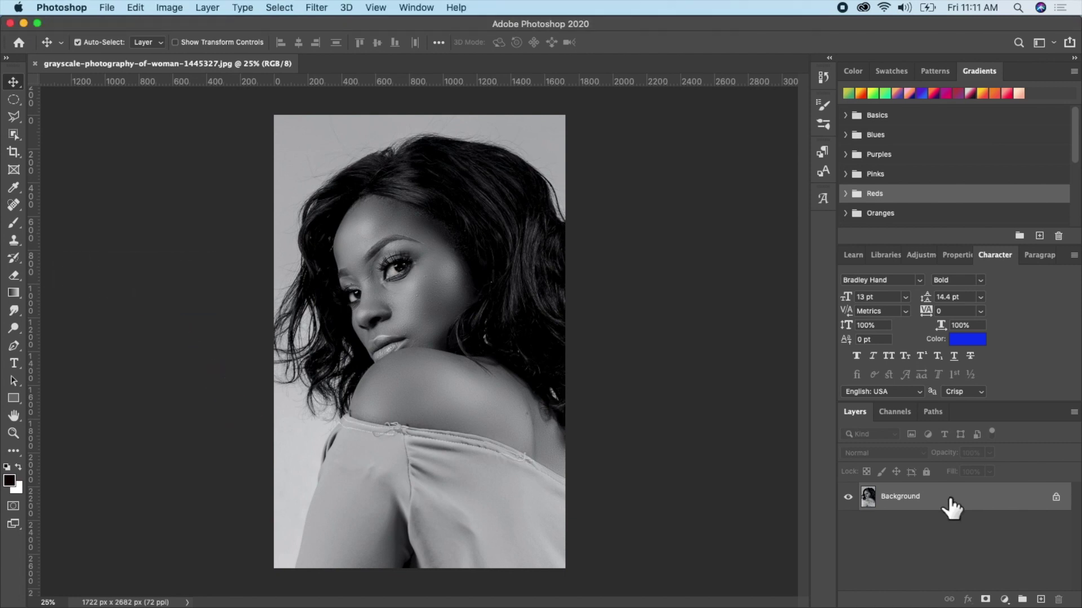
key("super")
key("super+j")
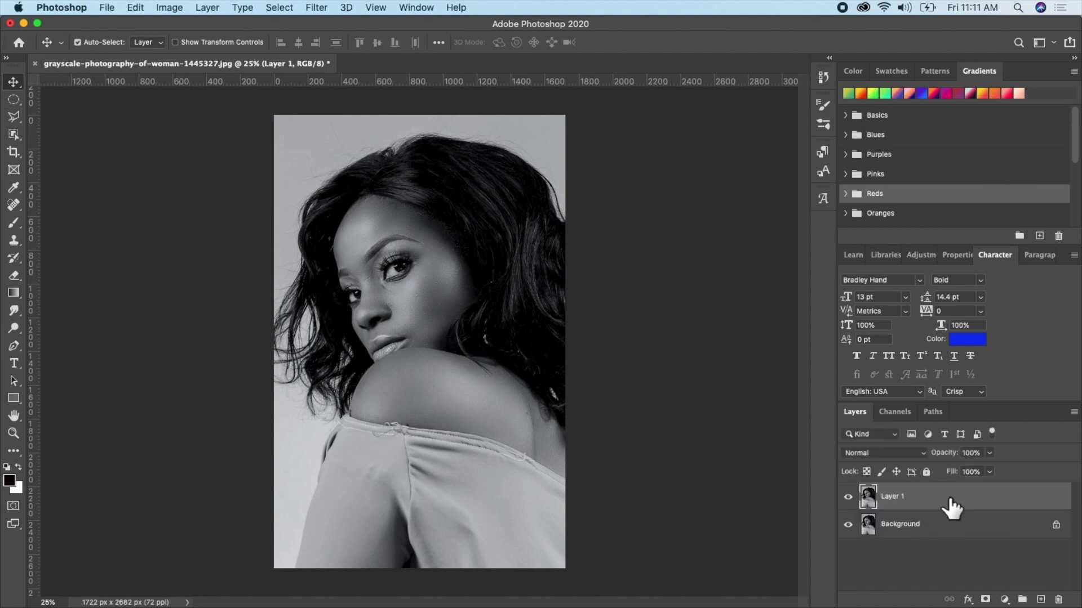
double_click(892, 498)
type("Model")
key("Return")
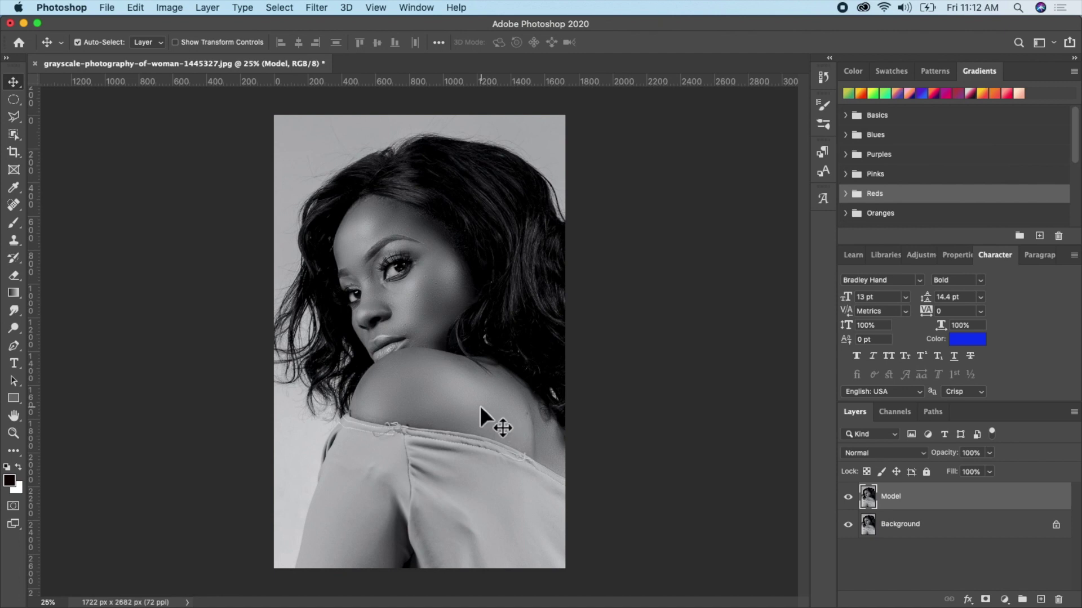
- Add a Solid Color fill layer in brown #9f6241 above Model
left_click(1005, 599)
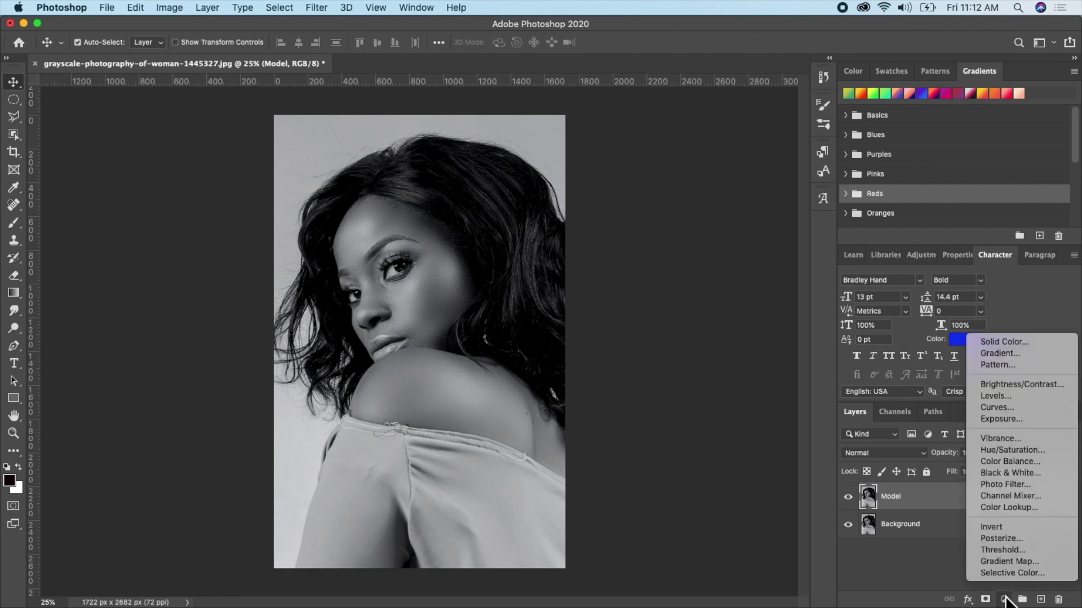
left_click(999, 342)
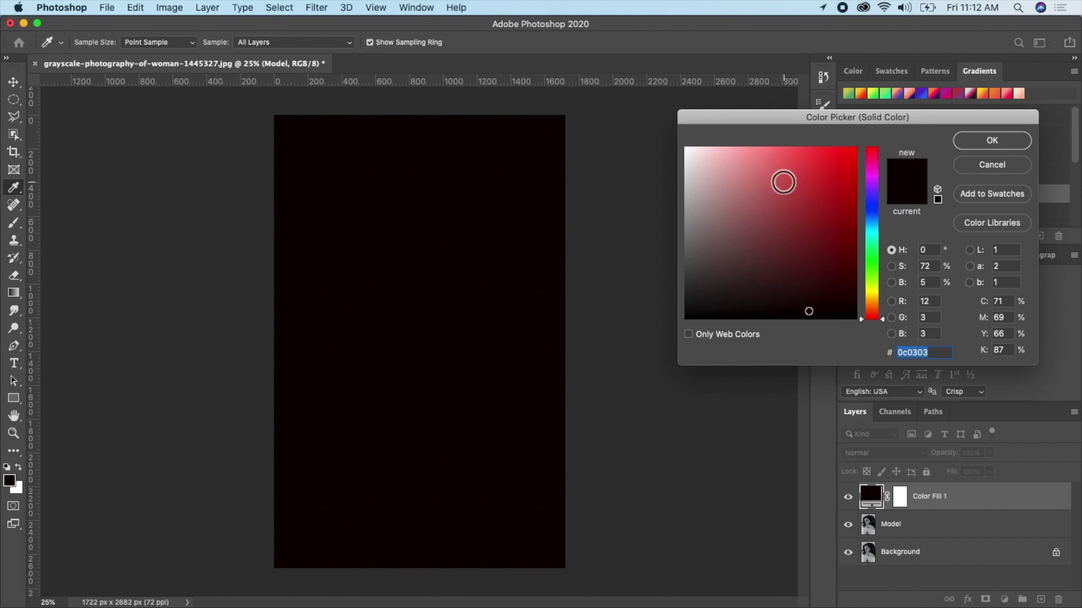
left_click(873, 311)
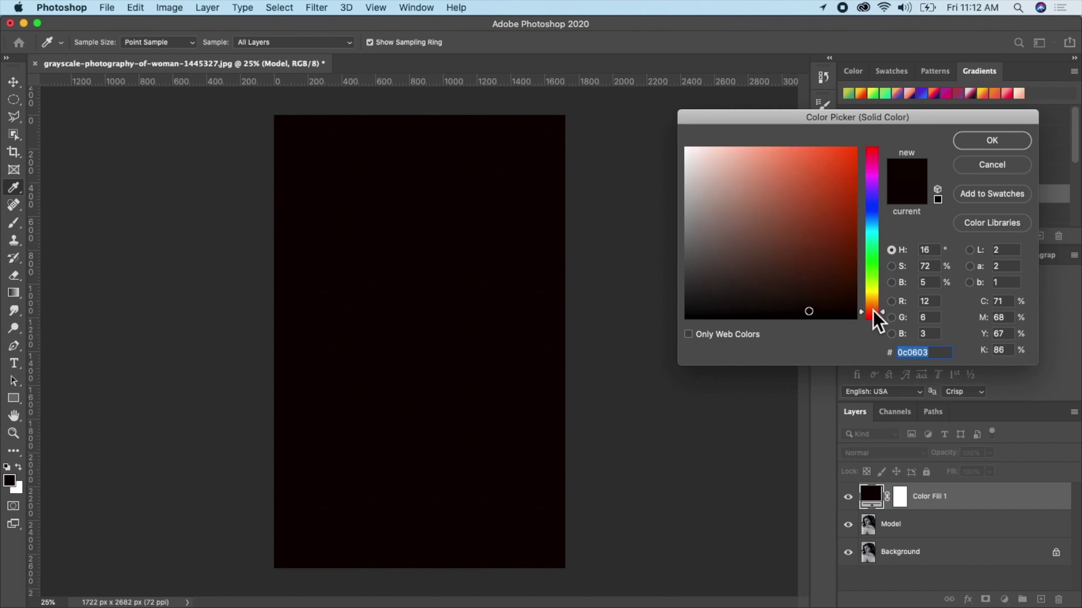
left_click(768, 165)
mouse_move(768, 165)
left_mouse_down()
mouse_move(804, 164)
mouse_move(783, 156)
left_mouse_up()
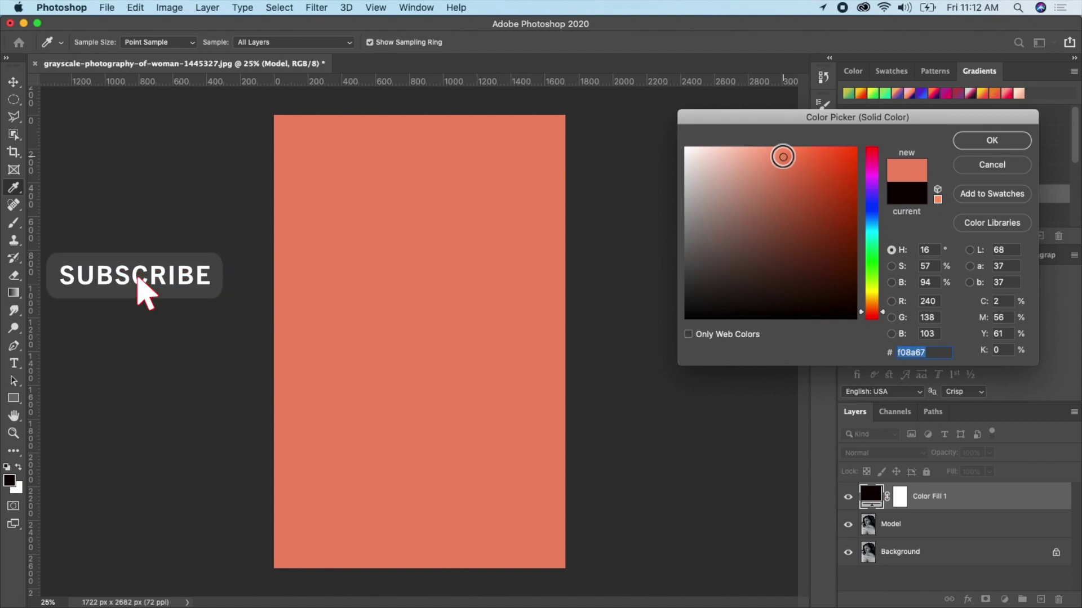
left_click(931, 353)
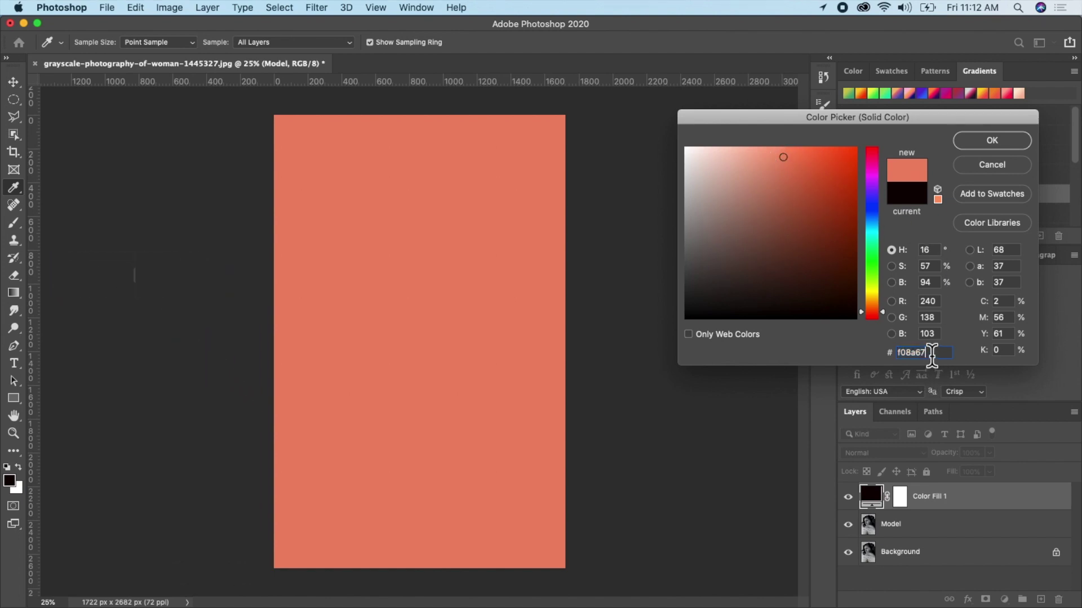
left_click_drag(804, 160, 778, 153)
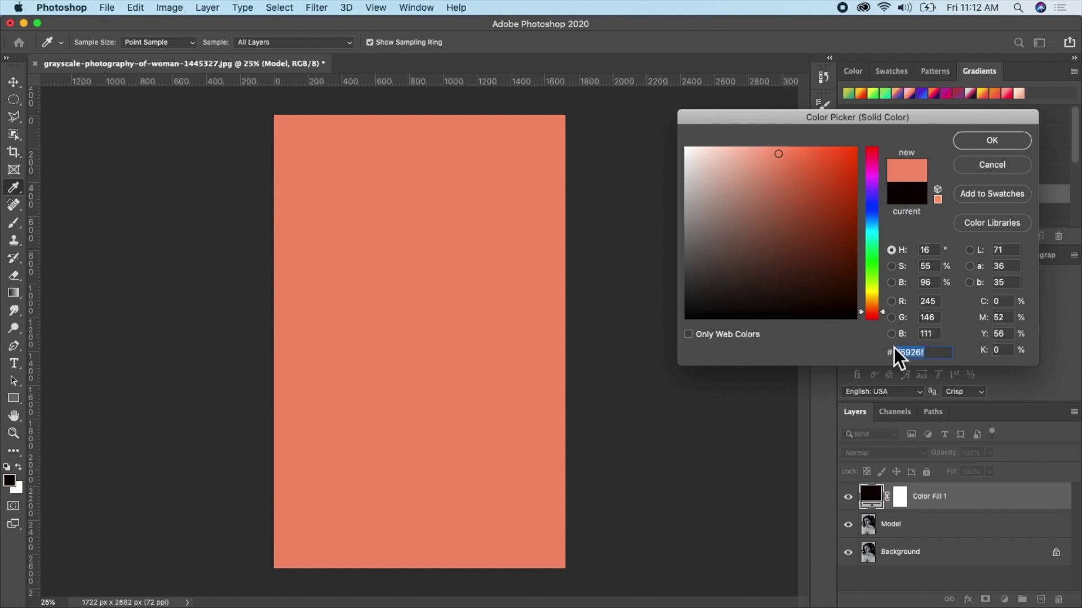
type("9f")
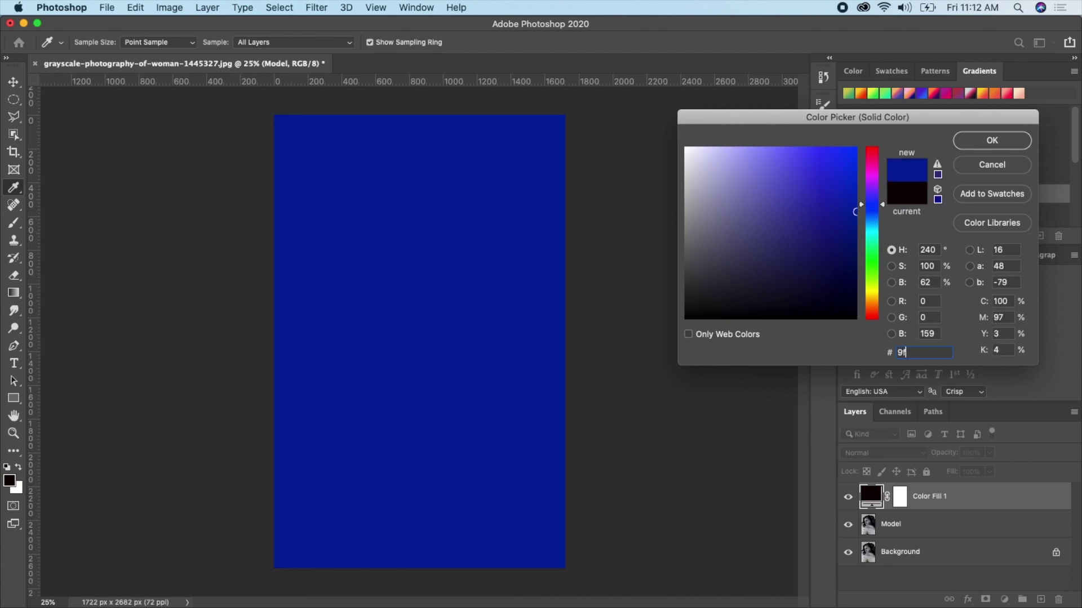
type("6")
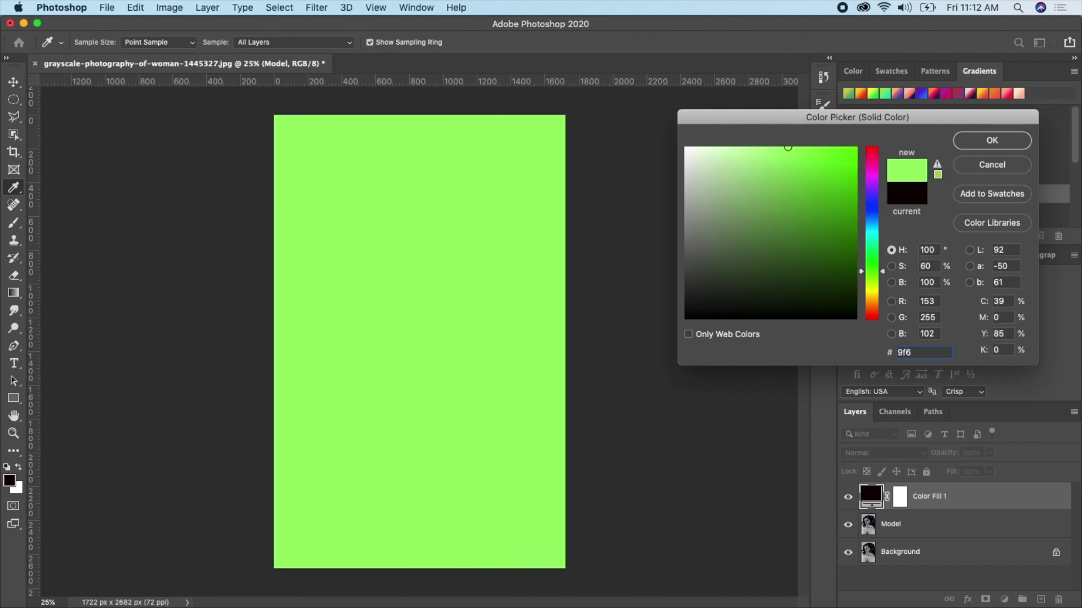
type("241")
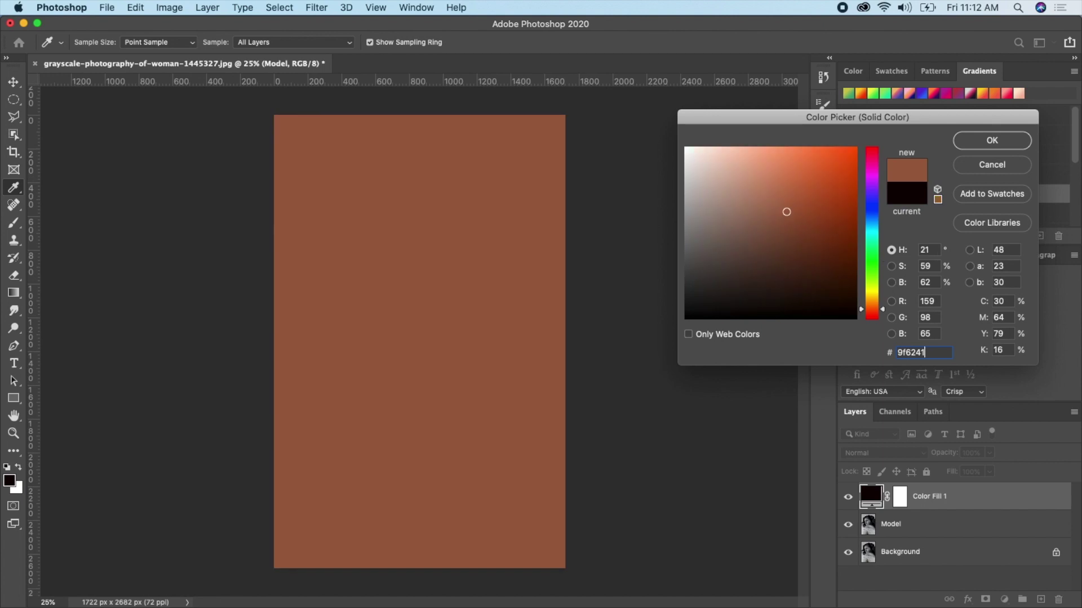
left_click(985, 143)
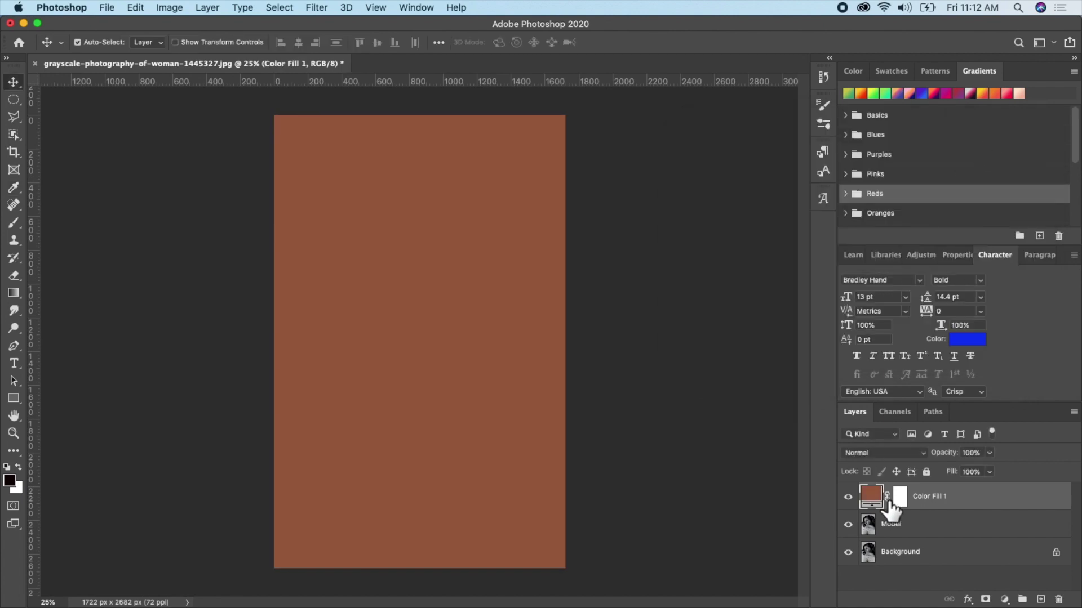
- Switch Color Fill 1 to the Color blend mode and select its layer mask
left_click(924, 454)
scroll(898, 463, "down", 2)
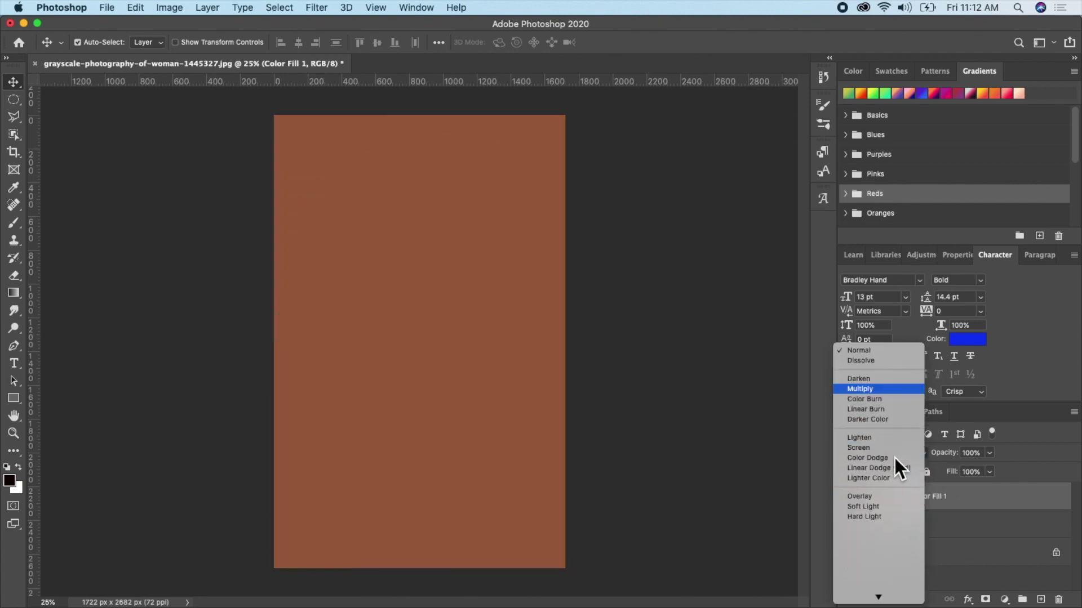
scroll(895, 458, "down", 3)
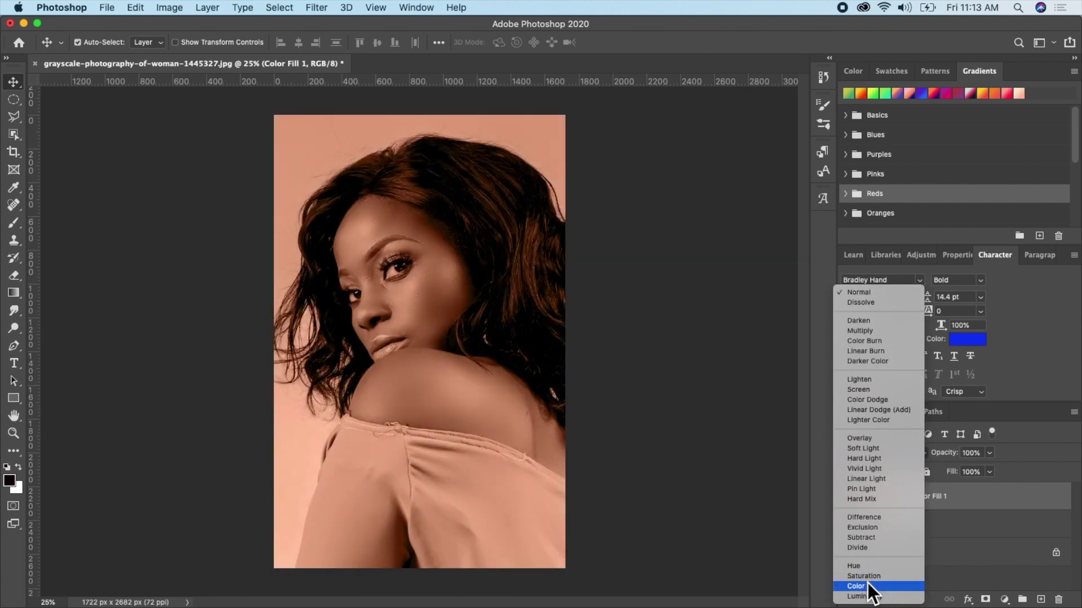
left_click(868, 585)
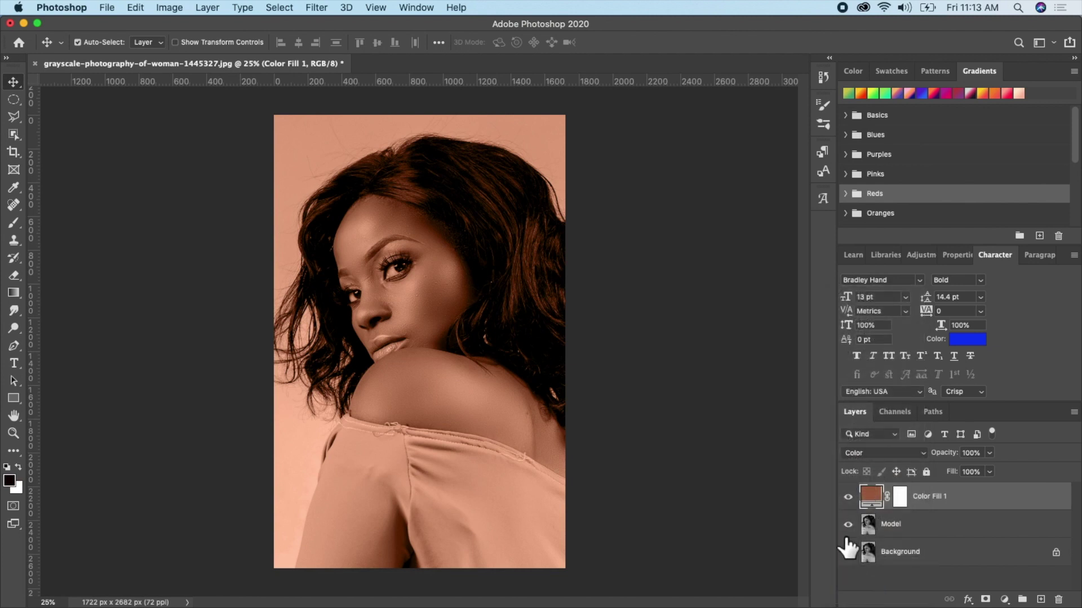
left_click(899, 505)
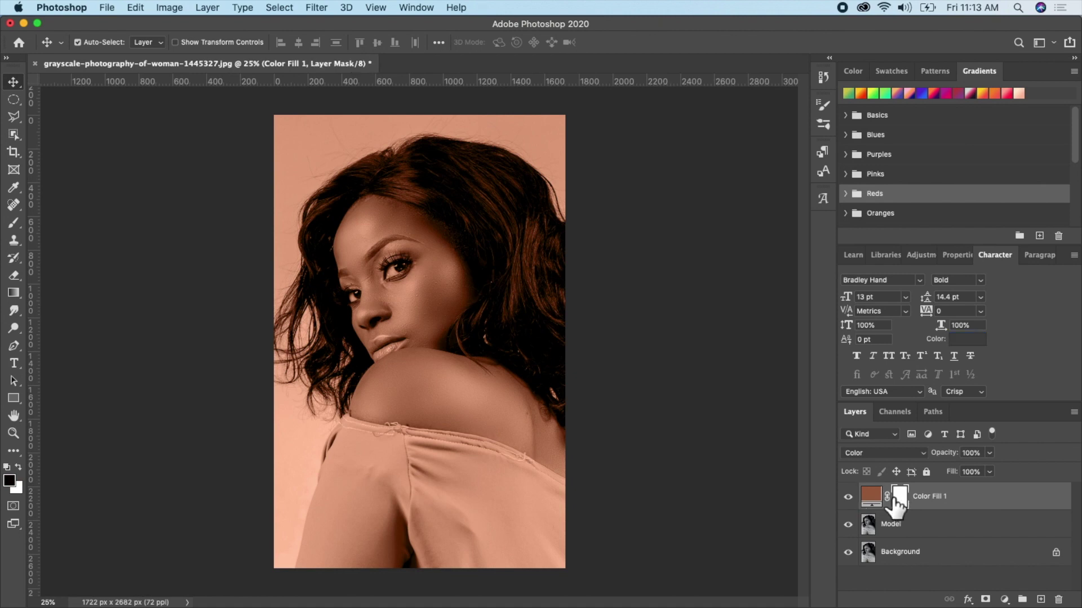
- Invert Color Fill 1's mask to black, then zoom onto the face with a size 70 Brush
key("super+i")
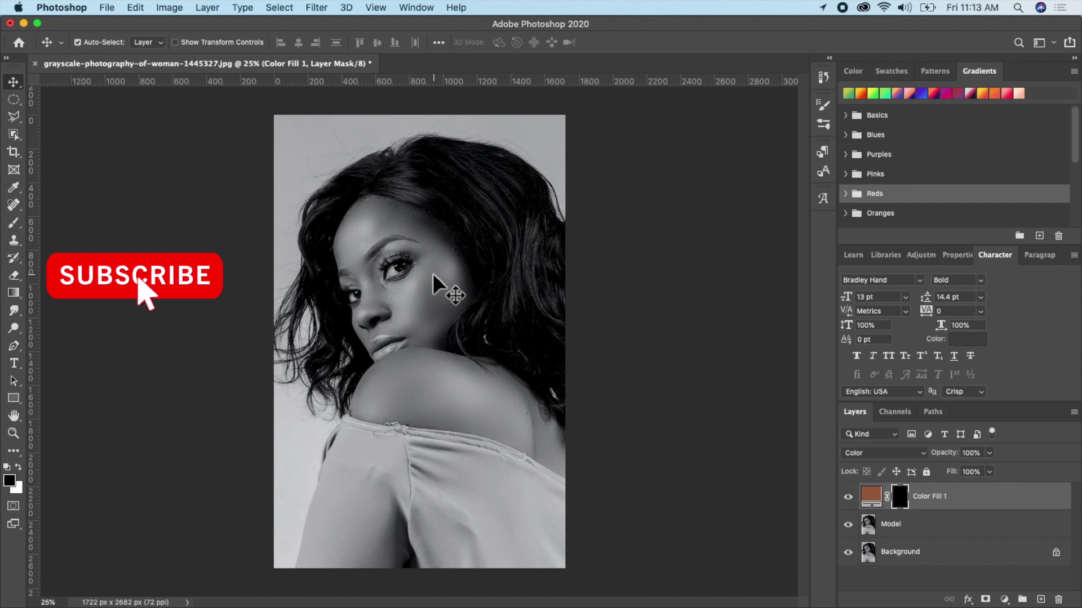
left_click(11, 228)
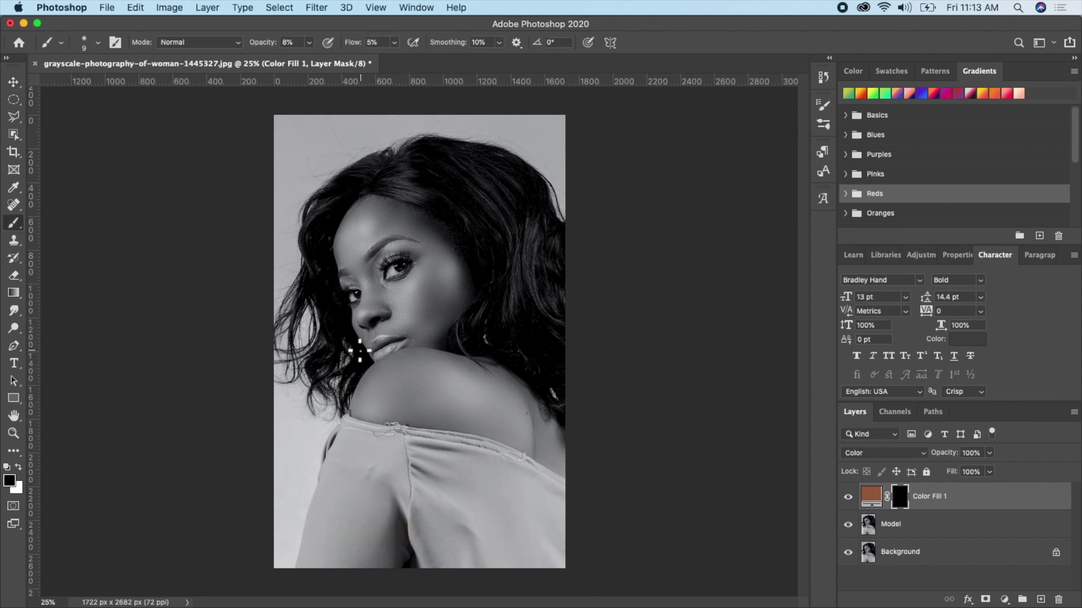
left_click_drag(357, 350, 405, 312)
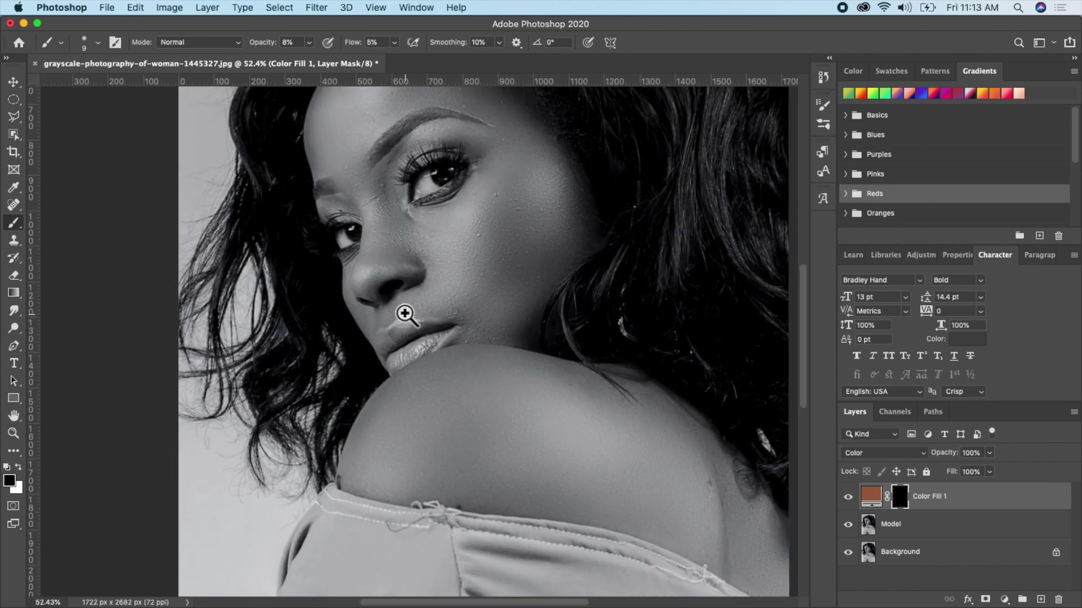
scroll(405, 314, "up", 2)
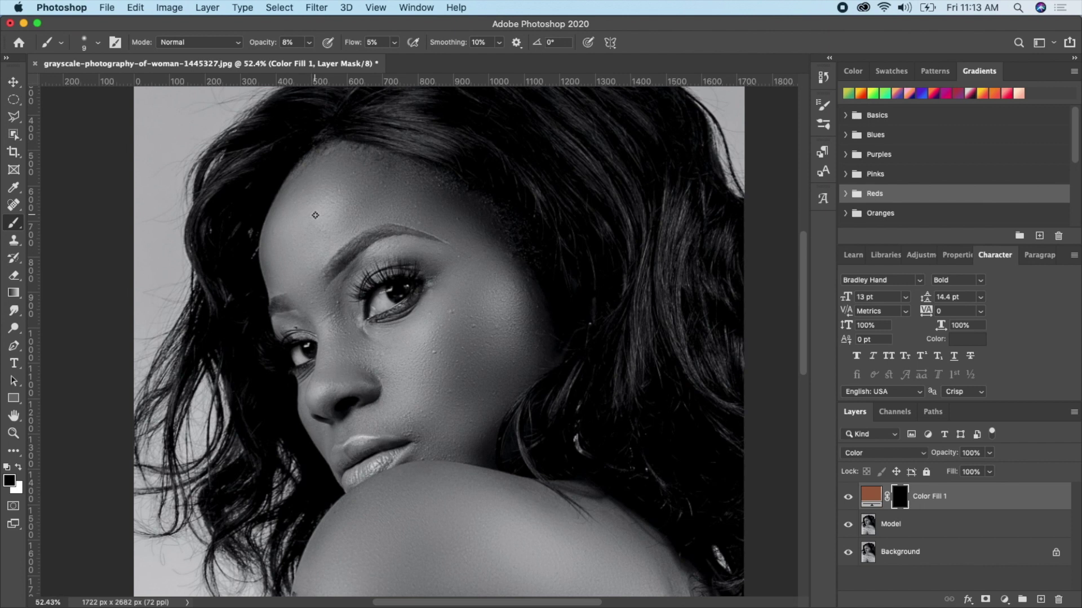
key("bracketright")
key("bracketright")
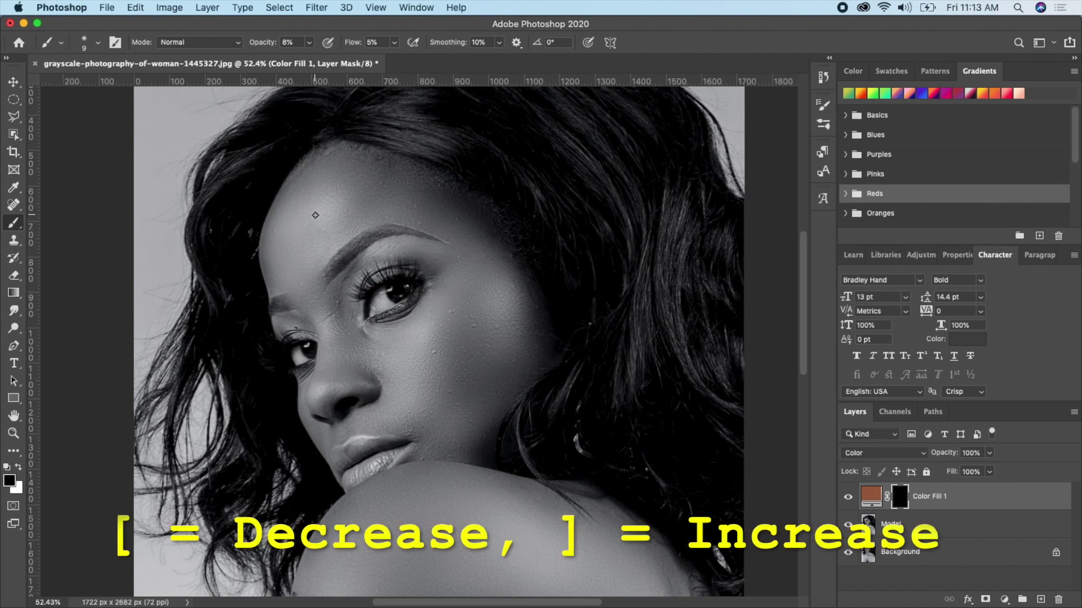
key("bracketright")
key("bracketright")
key("bracketright")
key("bracketright")
key("bracketright")
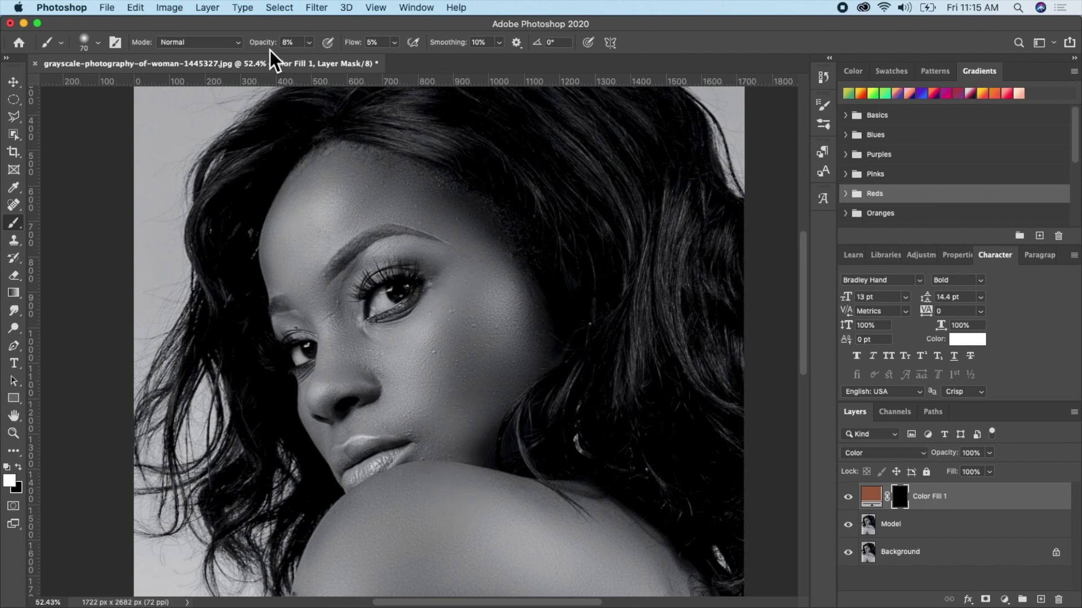
- Set brush opacity and flow to 100% and paint the skin tint over the cheek and face
mouse_move(262, 48)
left_mouse_down()
mouse_move(459, 44)
mouse_move(442, 42)
left_mouse_up()
left_click_drag(355, 50, 591, 37)
left_click(441, 376)
mouse_move(442, 348)
left_mouse_down()
mouse_move(432, 369)
mouse_move(466, 300)
mouse_move(478, 392)
mouse_move(472, 348)
mouse_move(460, 342)
mouse_move(457, 430)
mouse_move(504, 284)
mouse_move(461, 205)
mouse_move(356, 162)
mouse_move(308, 169)
mouse_move(271, 245)
mouse_move(305, 175)
mouse_move(492, 226)
mouse_move(526, 273)
mouse_move(516, 378)
mouse_move(511, 237)
mouse_move(451, 278)
mouse_move(451, 336)
mouse_move(375, 362)
mouse_move(422, 316)
mouse_move(458, 237)
mouse_move(340, 194)
mouse_move(354, 237)
mouse_move(284, 264)
mouse_move(278, 247)
mouse_move(323, 242)
mouse_move(446, 258)
mouse_move(349, 284)
mouse_move(350, 322)
mouse_move(263, 304)
mouse_move(275, 332)
mouse_move(369, 352)
mouse_move(342, 293)
mouse_move(378, 330)
mouse_move(365, 336)
mouse_move(469, 404)
left_mouse_up()
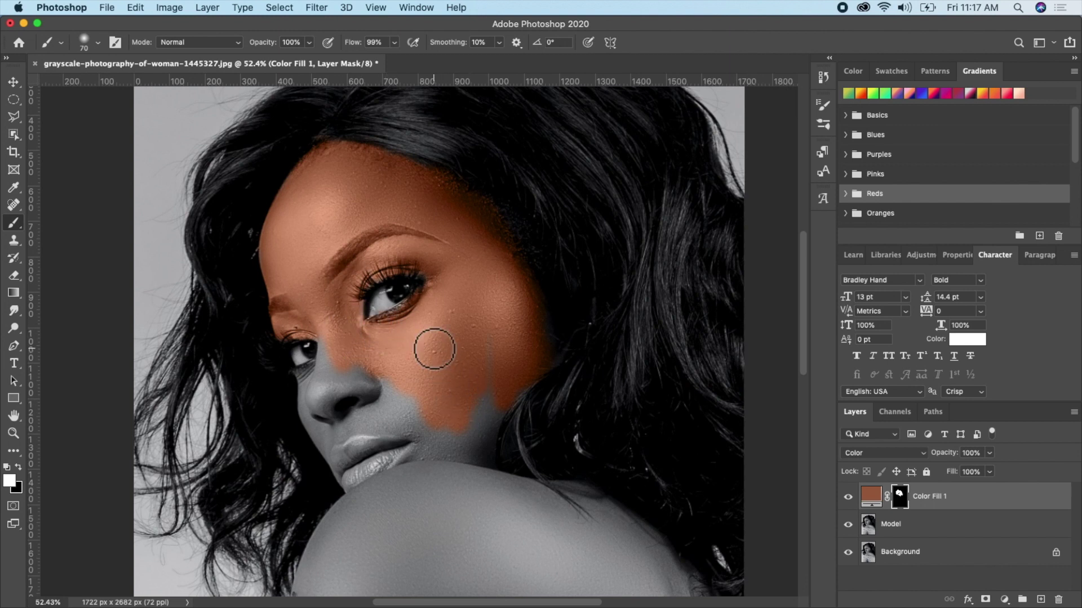
mouse_move(432, 345)
left_mouse_down()
mouse_move(387, 302)
mouse_move(379, 311)
mouse_move(391, 291)
left_mouse_up()
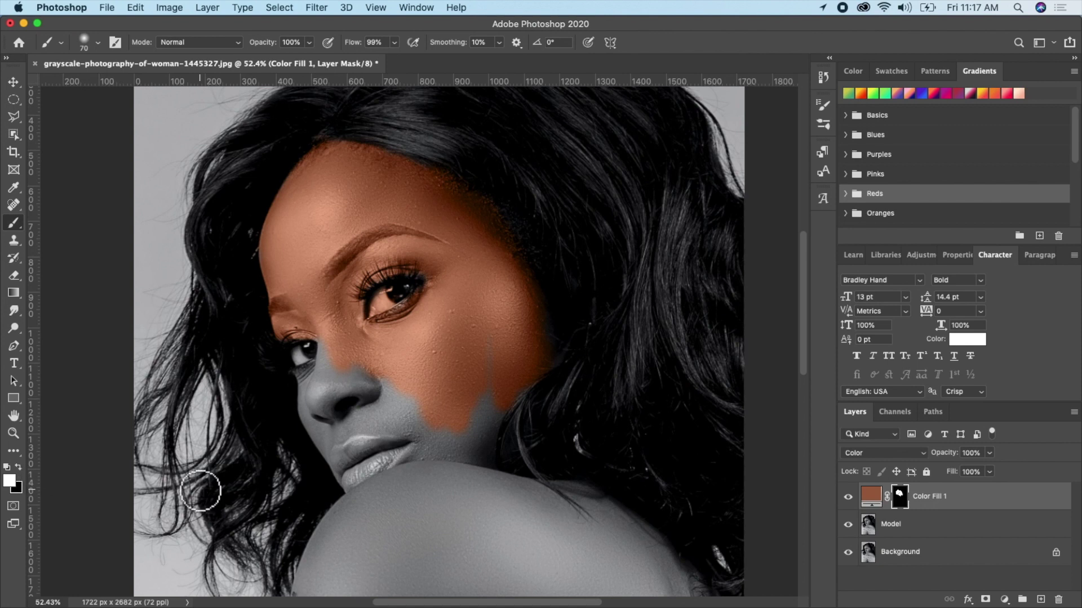
- Mask the tint off the eye whites, then paint it onto the nose, cheek and shoulder
key("x")
mouse_move(414, 318)
left_mouse_down()
mouse_move(389, 293)
mouse_move(380, 307)
left_mouse_up()
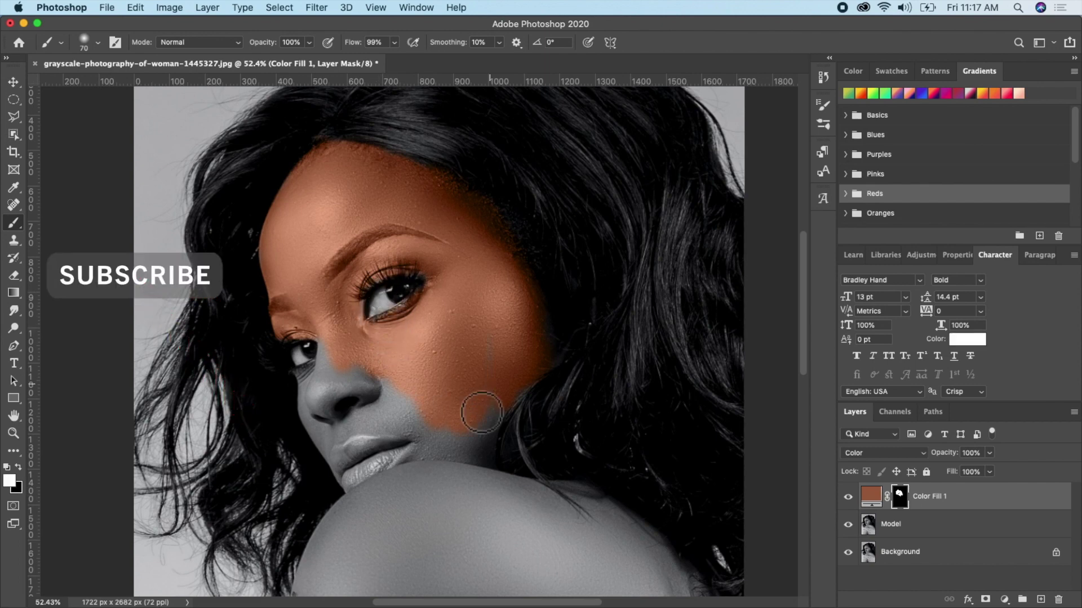
key("x")
mouse_move(371, 366)
left_mouse_down()
mouse_move(331, 389)
mouse_move(373, 455)
mouse_move(335, 448)
mouse_move(460, 456)
mouse_move(476, 510)
left_mouse_up()
scroll(475, 510, "down", 4)
scroll(475, 509, "right", 1)
key("bracketright")
key("bracketright")
key("bracketright")
key("bracketright")
key("bracketright")
mouse_move(549, 496)
left_mouse_down()
mouse_move(532, 416)
mouse_move(374, 386)
mouse_move(316, 492)
mouse_move(560, 423)
mouse_move(676, 560)
mouse_move(379, 508)
left_mouse_up()
key("bracketleft")
key("bracketleft")
key("bracketleft")
key("bracketleft")
- With a small black brush, clean the skin tint from the lip edges and the top's neckline
scroll(565, 476, "down", 4)
scroll(565, 475, "right", 2)
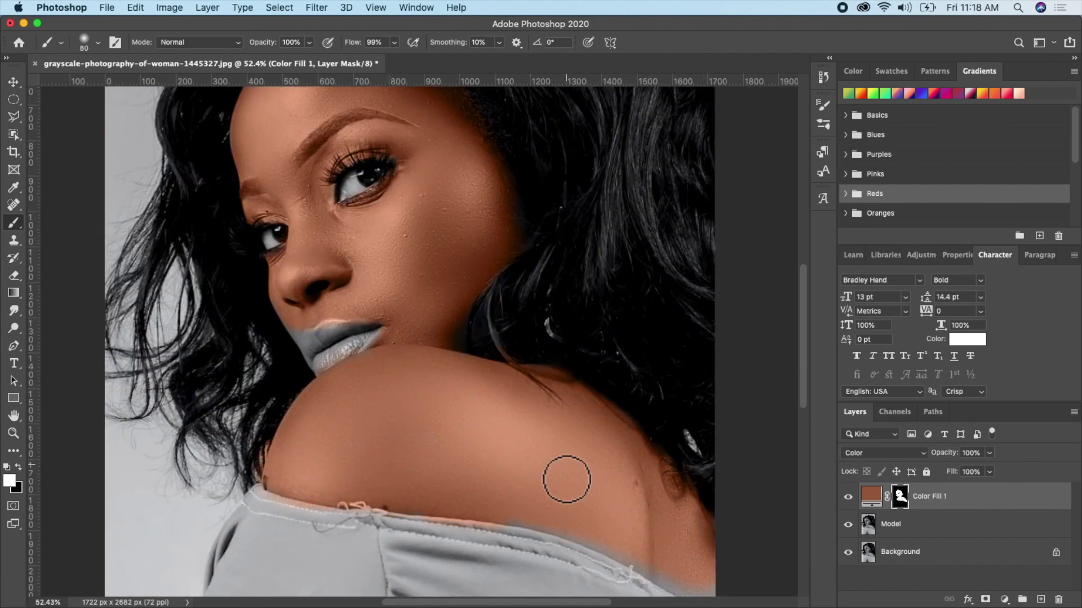
scroll(660, 509, "up", 5)
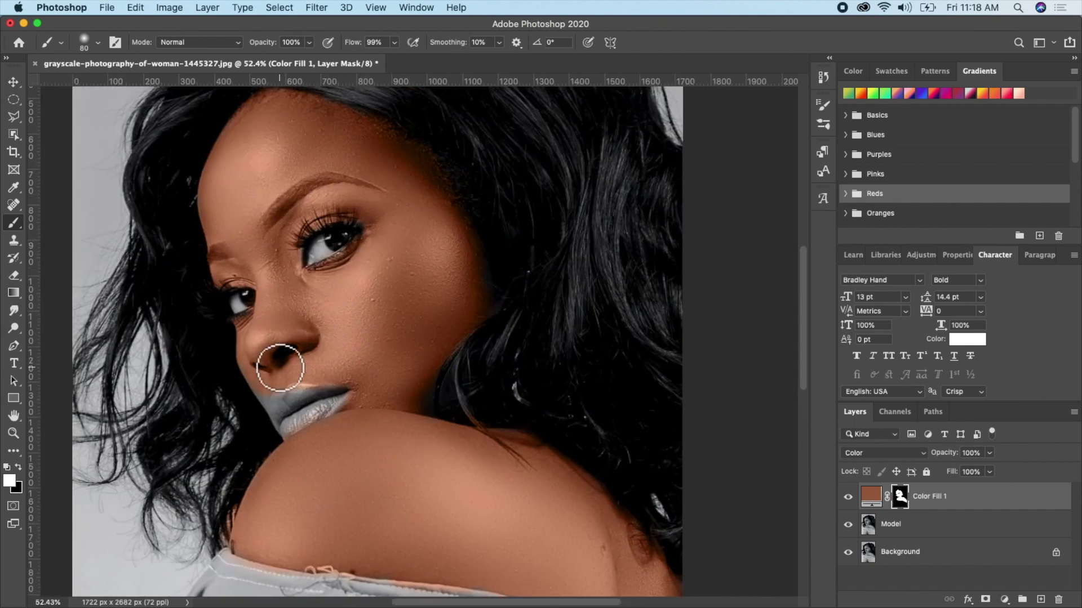
scroll(293, 349, "up", 10)
key("bracketleft")
key("bracketleft")
key("bracketleft")
key("bracketleft")
key("bracketleft")
key("bracketleft")
key("bracketleft")
key("bracketleft")
key("bracketleft")
key("bracketleft")
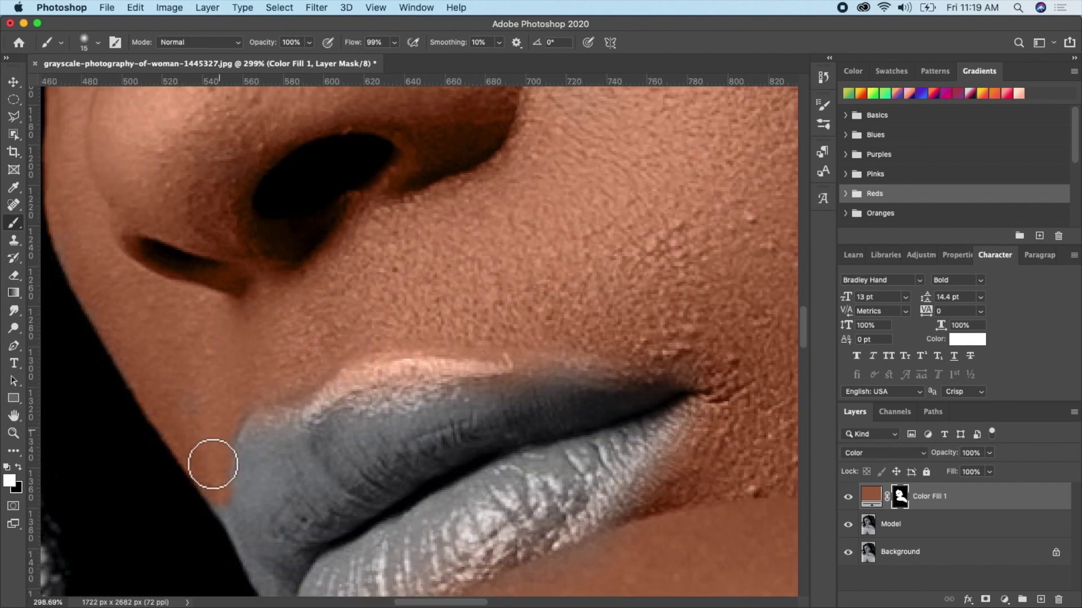
scroll(213, 459, "down", 3)
key("bracketleft")
key("bracketleft")
key("bracketleft")
key("bracketleft")
key("bracketleft")
scroll(655, 296, "down", 5)
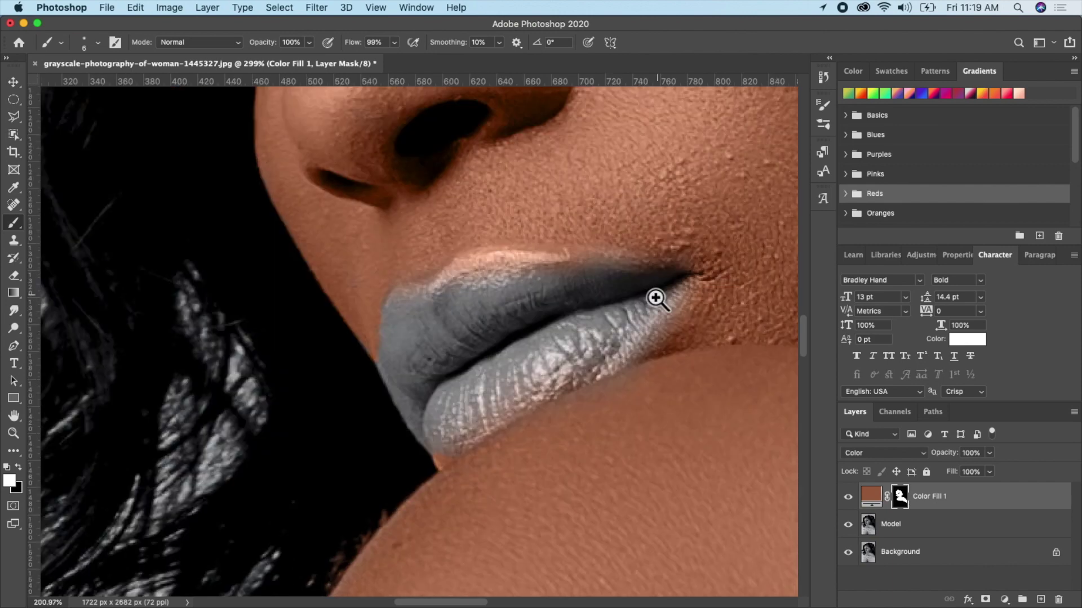
scroll(463, 242, "up", 2)
scroll(464, 241, "down", 8)
scroll(562, 509, "right", 1)
key("x")
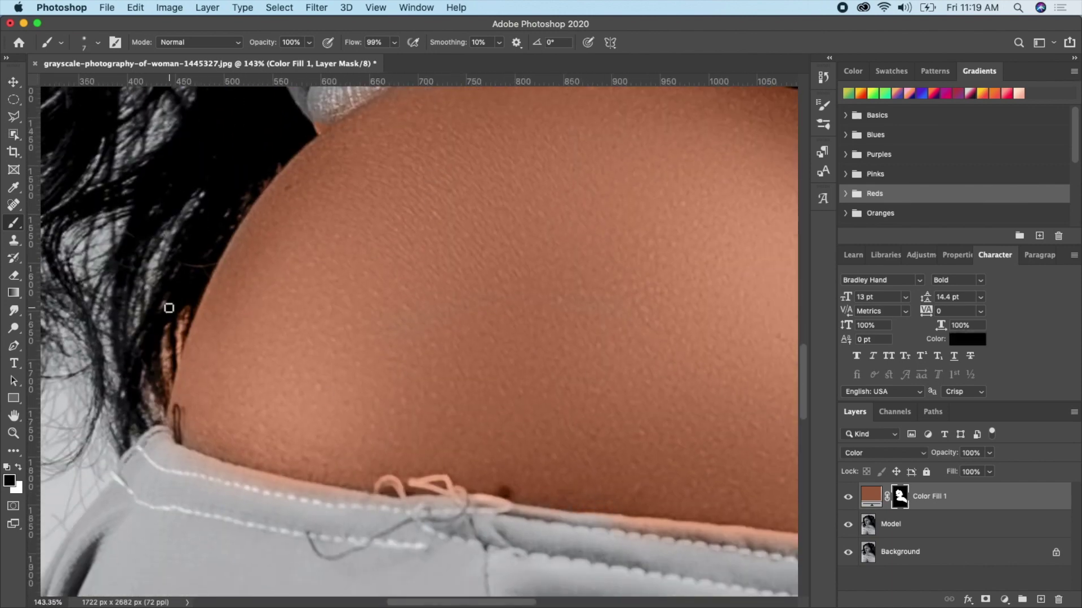
key("bracketright")
key("bracketright")
key("bracketright")
key("bracketright")
key("bracketright")
key("bracketright")
key("bracketright")
key("bracketright")
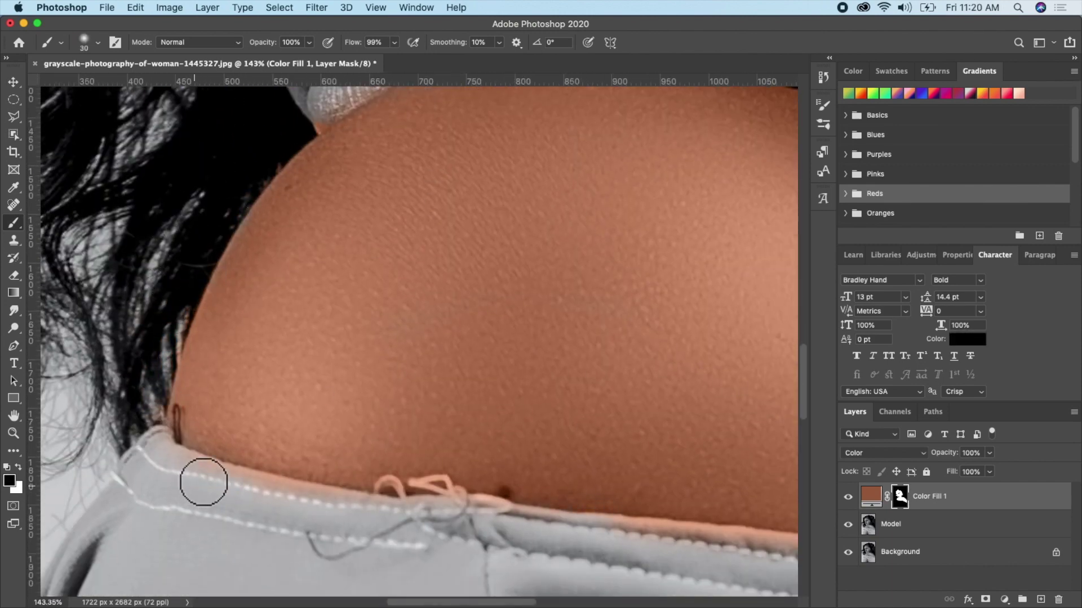
scroll(555, 511, "right", 10)
scroll(80, 404, "left", 5)
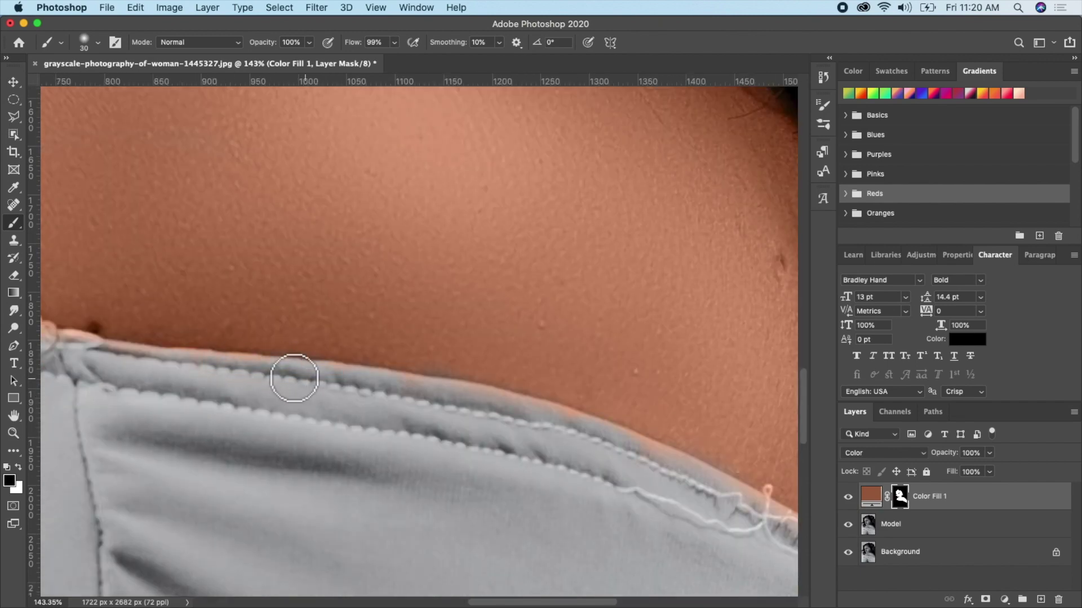
scroll(346, 379, "right", 8)
scroll(345, 379, "down", 5)
scroll(328, 260, "down", 8)
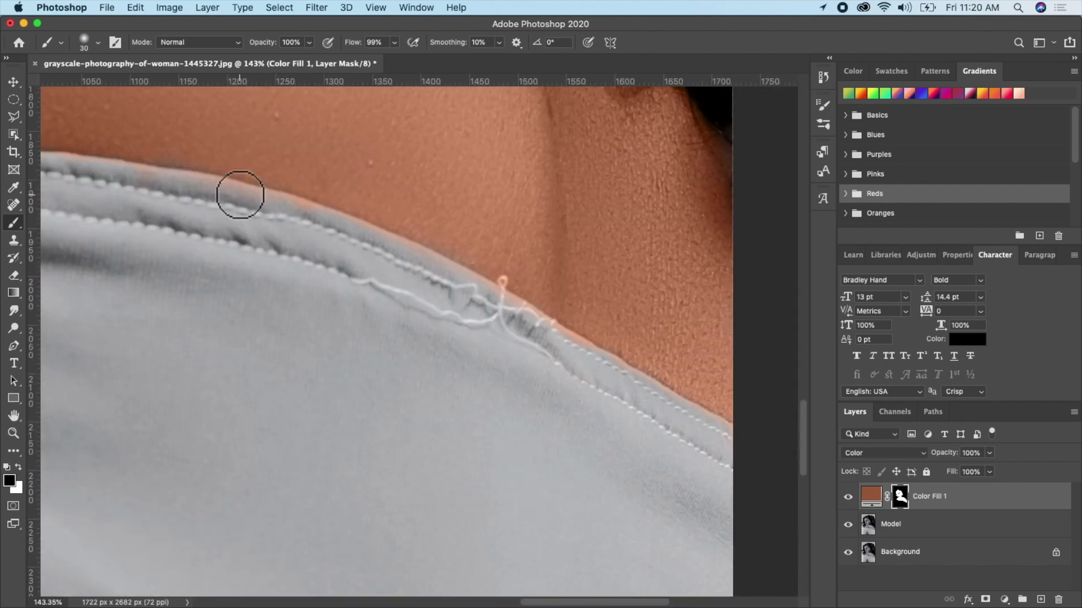
scroll(344, 376, "up", 5)
scroll(345, 377, "left", 2)
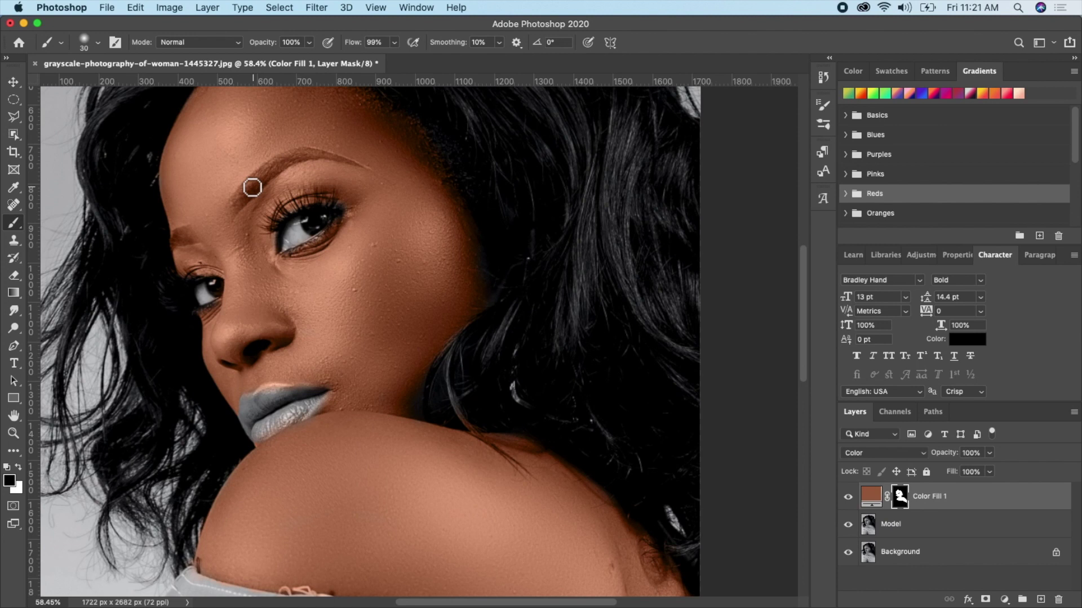
- Paint black over both eyebrows to mask them back to grey
key("x")
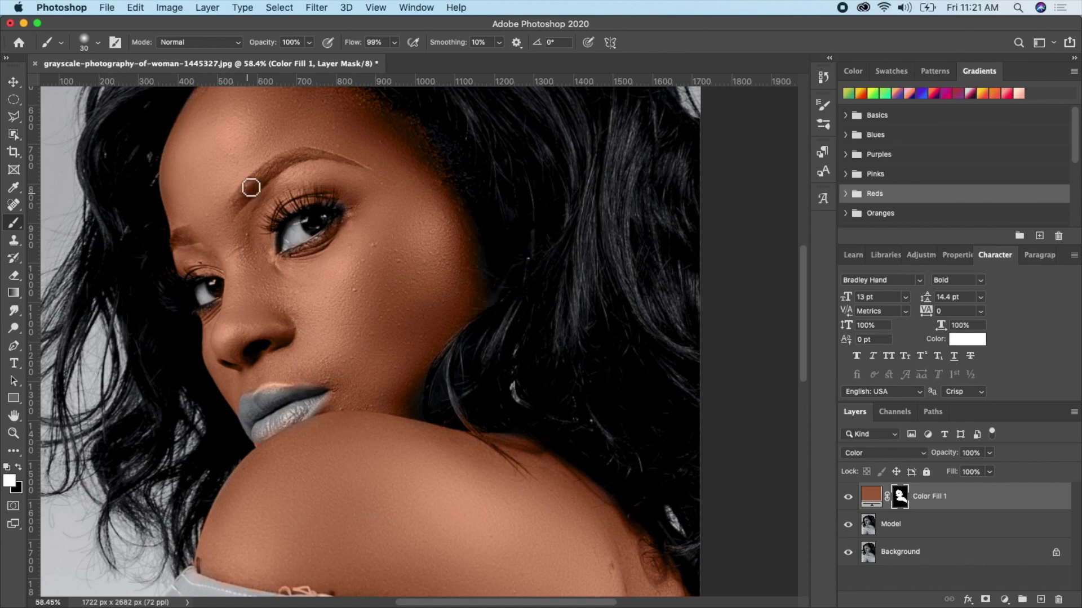
key("x")
mouse_move(246, 188)
left_mouse_down()
mouse_move(239, 203)
mouse_move(277, 163)
mouse_move(322, 155)
left_mouse_up()
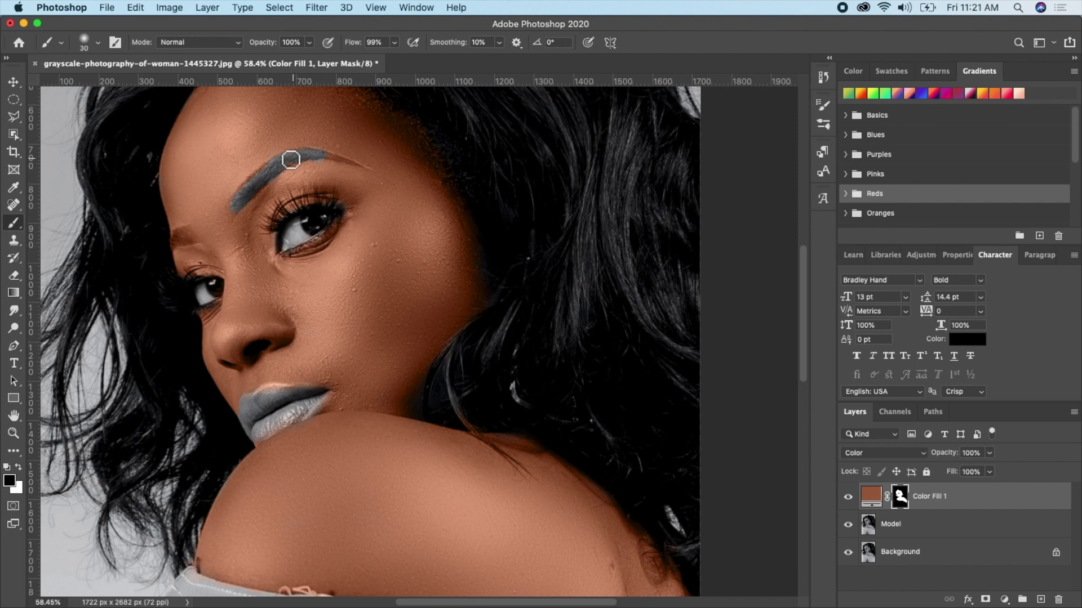
mouse_move(185, 237)
left_mouse_down()
mouse_move(181, 225)
mouse_move(171, 239)
mouse_move(188, 241)
mouse_move(185, 228)
left_mouse_up()
key("x")
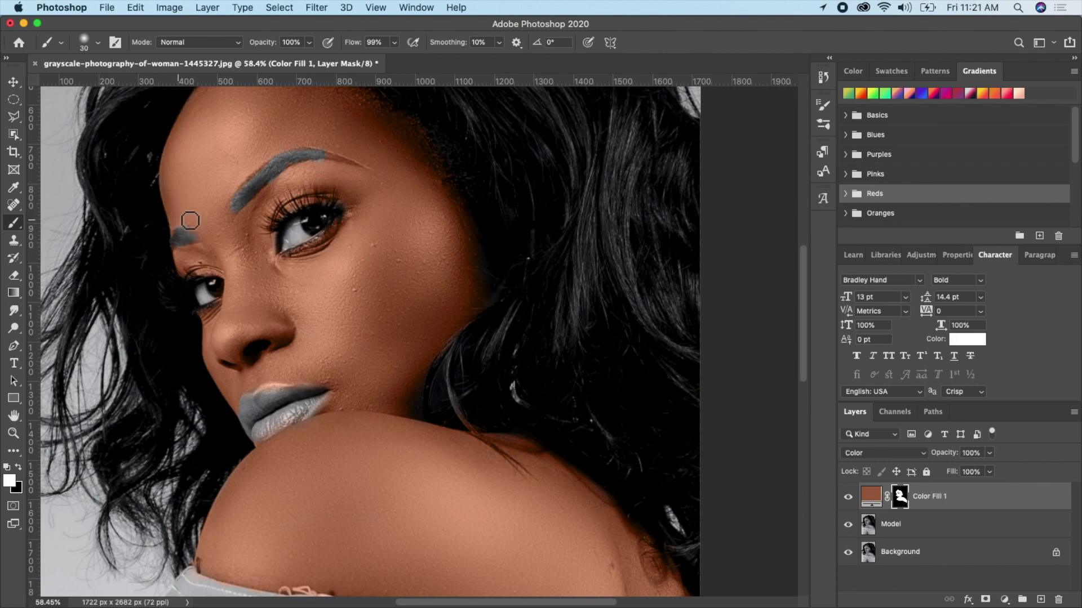
key("x")
key("bracketleft")
key("bracketleft")
key("bracketleft")
key("x")
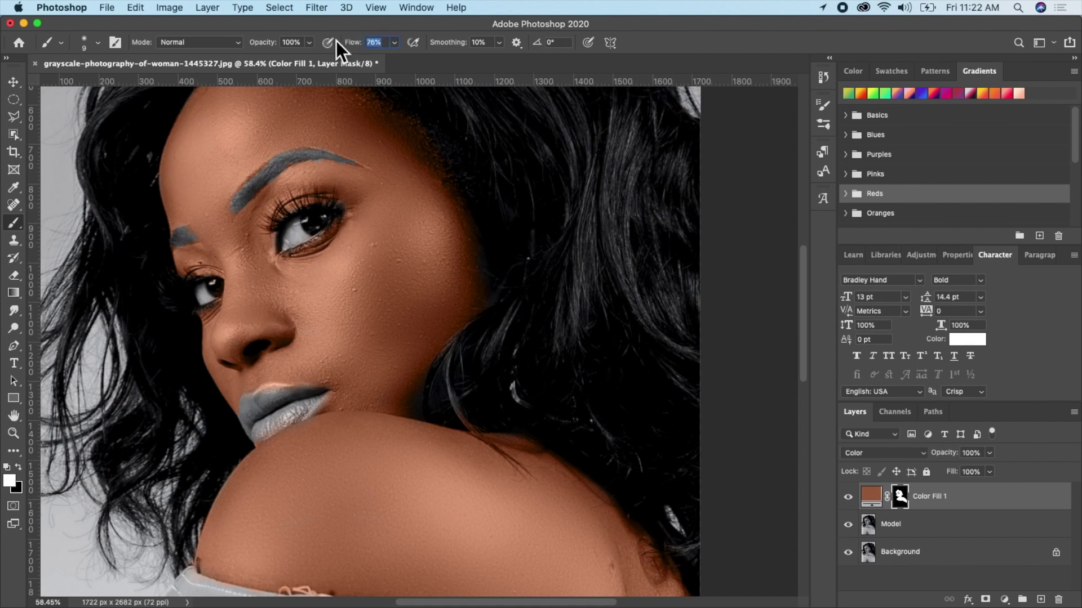
- Set the brush to 50% opacity, about 50% flow and 15 px size
type("72")
key("Return")
left_click_drag(271, 48, 254, 50)
type("52")
key("Return")
left_click_drag(258, 43, 259, 49)
key("Return")
key("Up")
key("Up")
key("Up")
key("Up")
key("Up")
key("Up")
key("Return")
left_click_drag(353, 45, 330, 43)
key("bracketright")
- Paint partial skin tone back into both eyebrows at about 36% flow
mouse_move(249, 194)
left_mouse_down()
mouse_move(308, 141)
mouse_move(305, 163)
mouse_move(289, 157)
mouse_move(350, 104)
left_mouse_up()
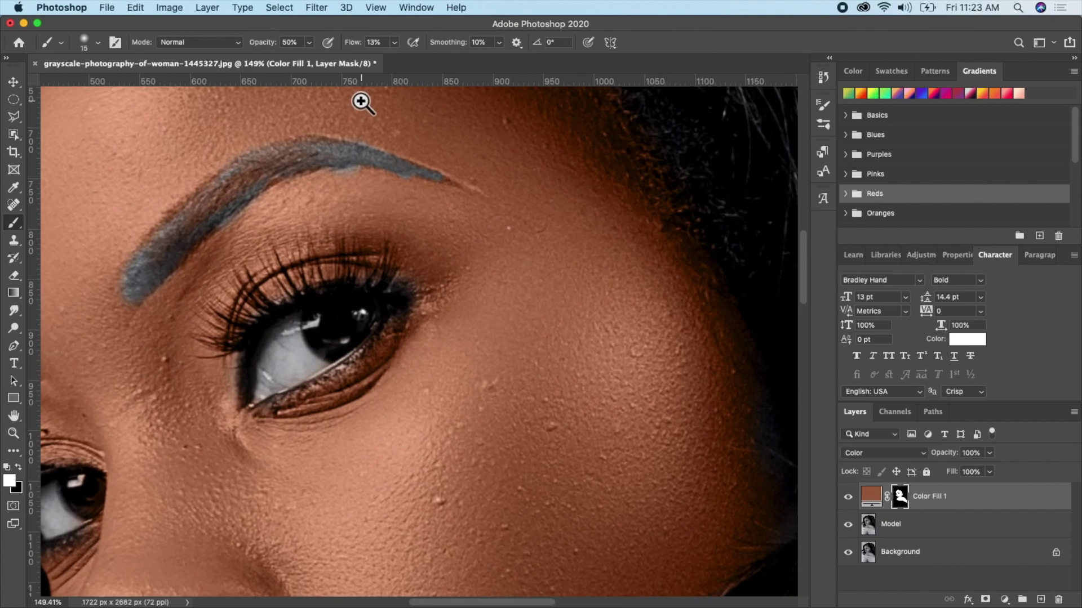
mouse_move(290, 160)
left_mouse_down()
mouse_move(256, 143)
mouse_move(245, 167)
mouse_move(185, 207)
mouse_move(207, 188)
mouse_move(408, 170)
mouse_move(460, 188)
left_mouse_up()
key("shift+3")
key("shift+6")
mouse_move(403, 159)
left_mouse_down()
mouse_move(367, 147)
mouse_move(157, 244)
mouse_move(150, 259)
mouse_move(283, 164)
mouse_move(229, 192)
mouse_move(365, 169)
left_mouse_up()
scroll(365, 169, "left", 10)
mouse_move(510, 346)
left_mouse_down()
mouse_move(488, 372)
mouse_move(475, 366)
mouse_move(521, 355)
left_mouse_up()
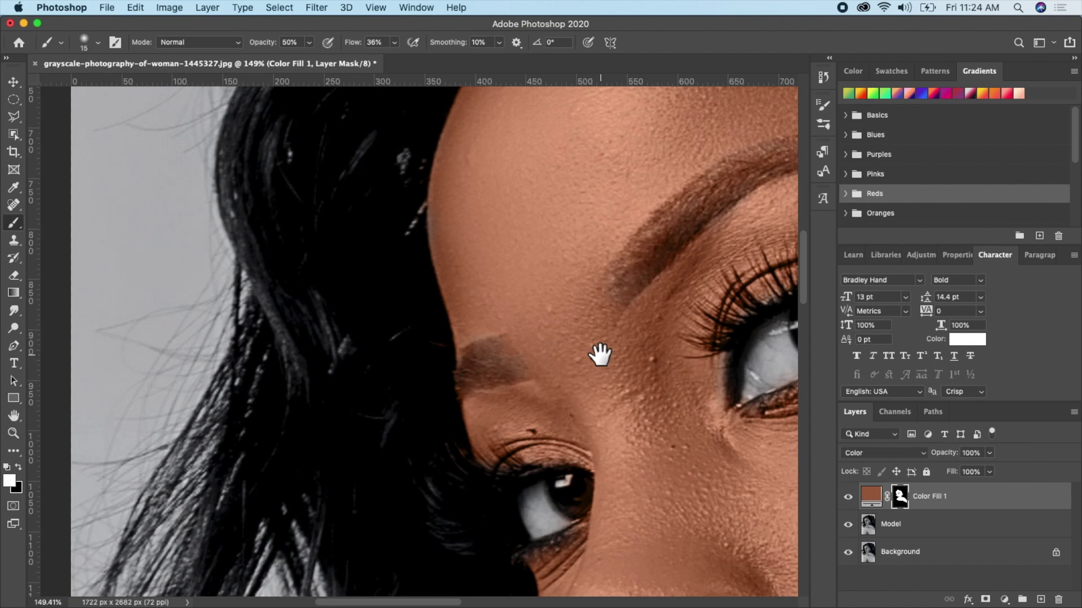
left_click_drag(637, 259, 567, 317)
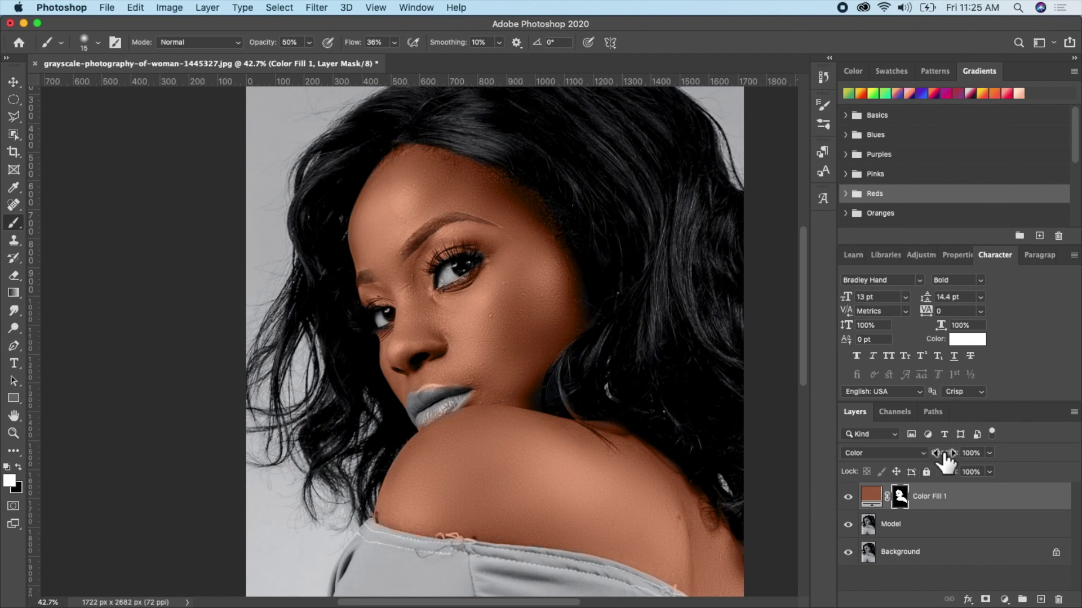
- Lower Color Fill 1's layer opacity to 80%
left_click_drag(940, 466, 912, 456)
left_click_drag(936, 457, 928, 458)
key("Return")
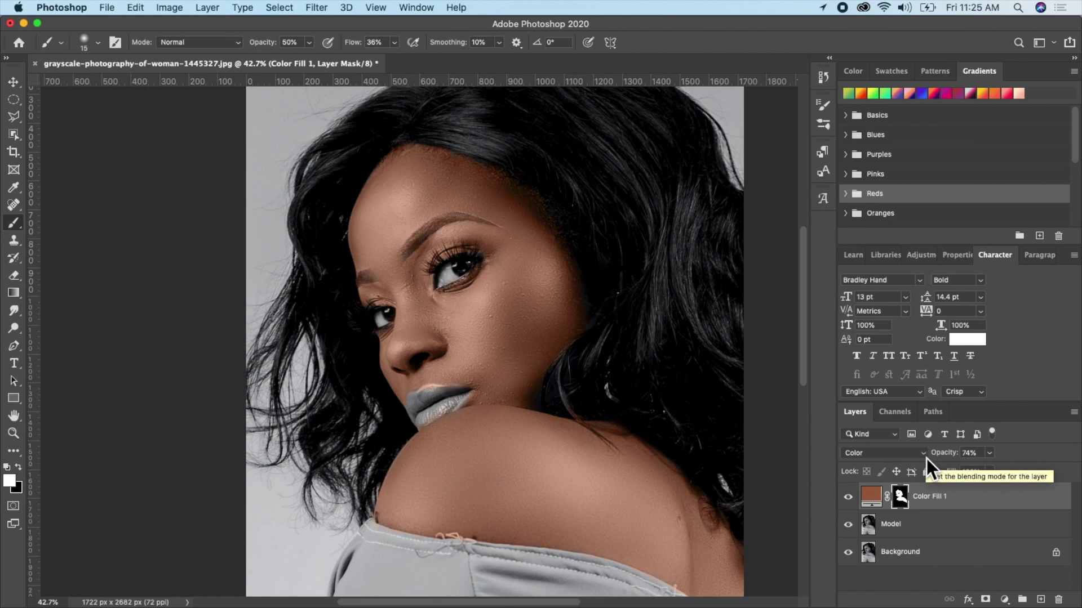
left_click_drag(937, 459, 947, 462)
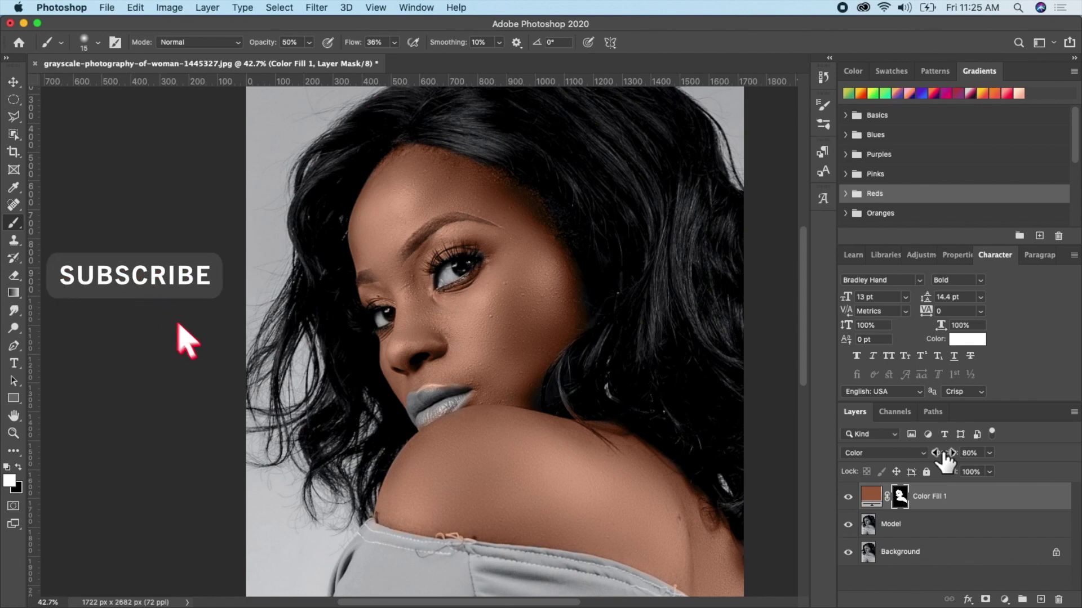
- Add a new Solid Color fill layer in soft pink #ea8c8c
left_click(1004, 600)
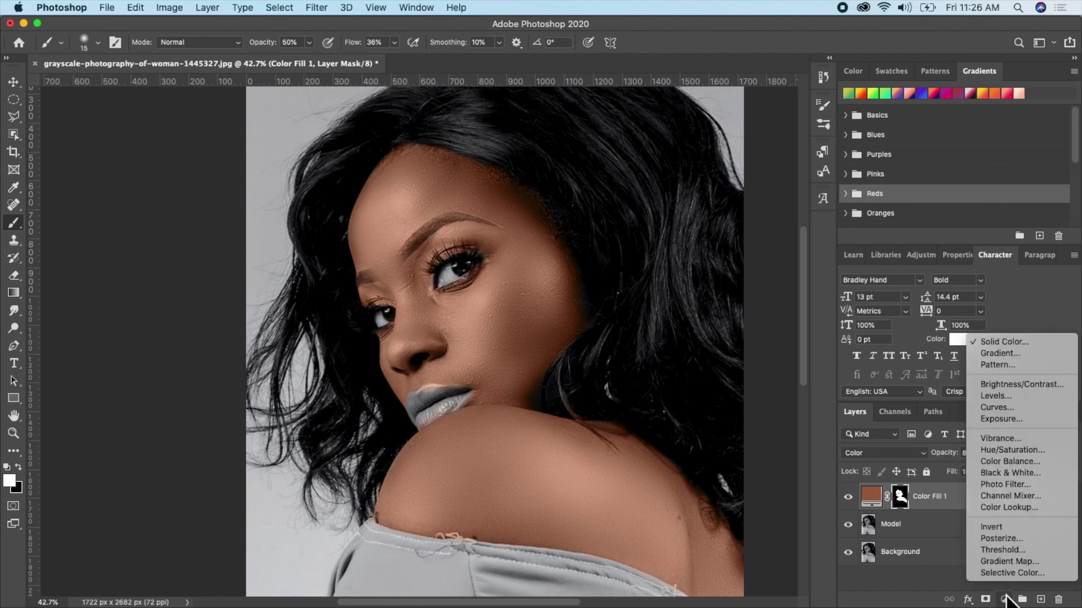
left_click(1004, 341)
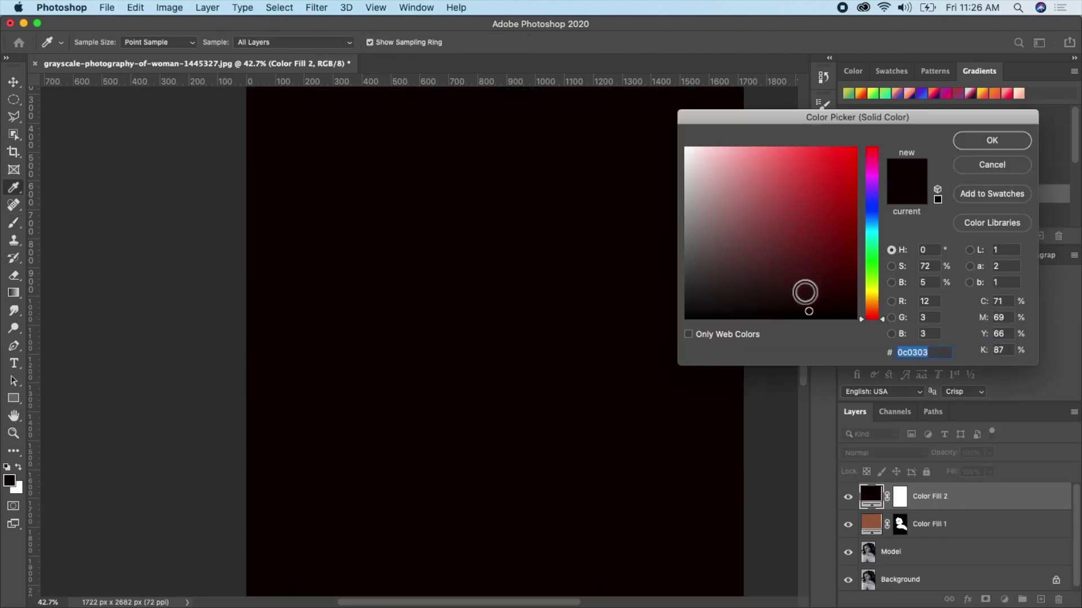
left_click(841, 166)
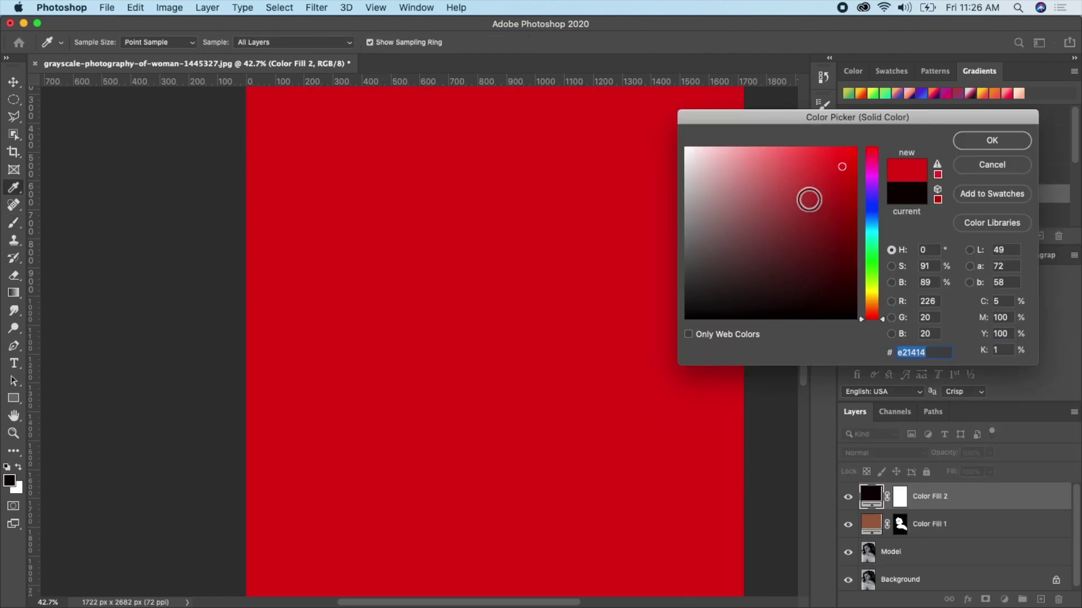
left_click(800, 191)
left_click(770, 167)
left_click(779, 162)
left_click(753, 161)
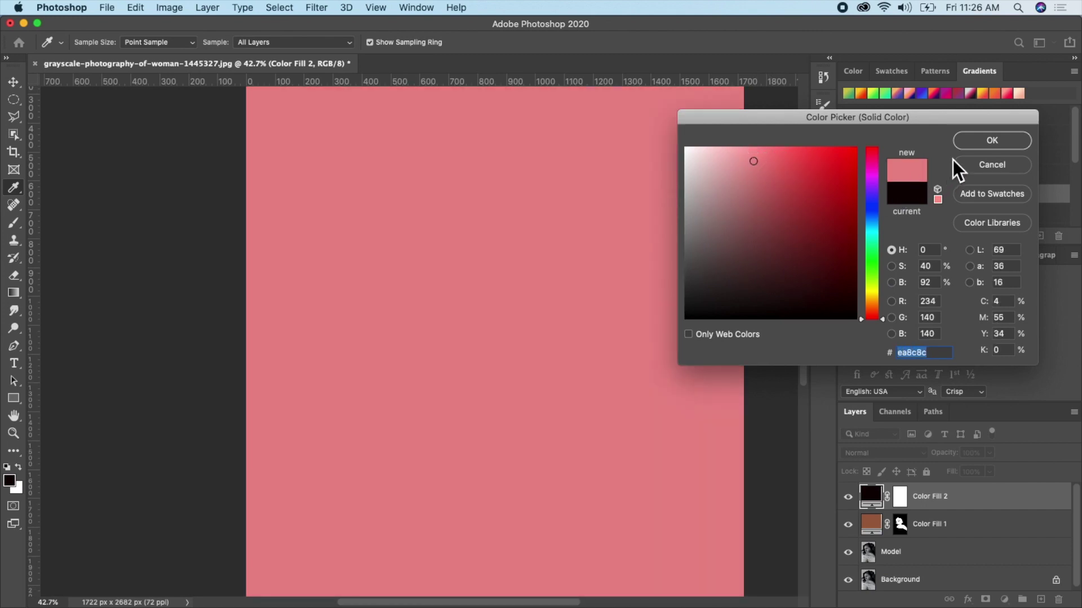
left_click(971, 140)
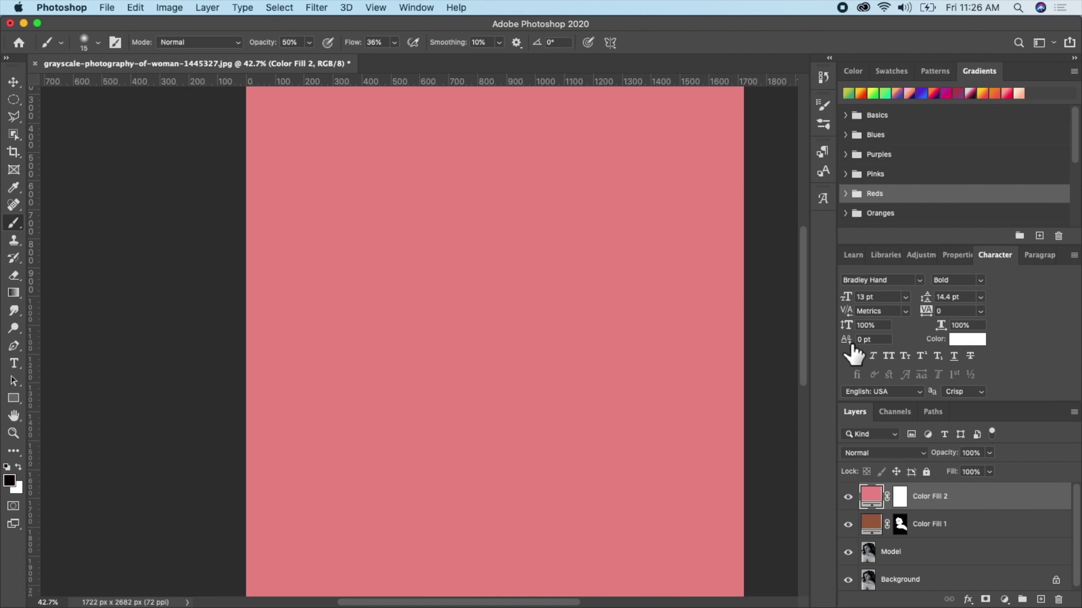
- Set the pink fill to Color blend mode and select its mask
left_click(921, 454)
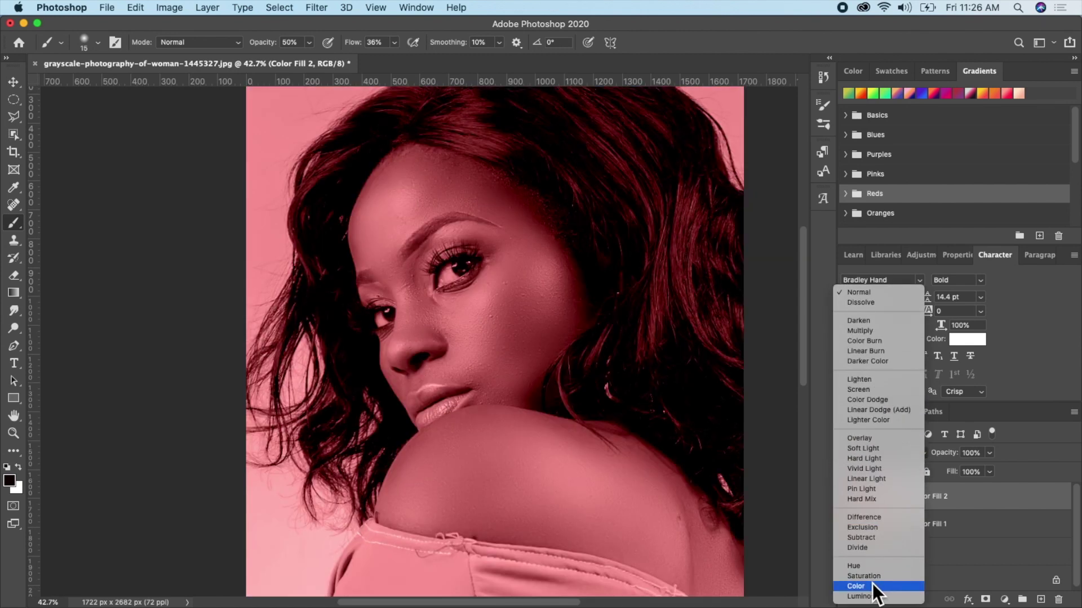
left_click(872, 586)
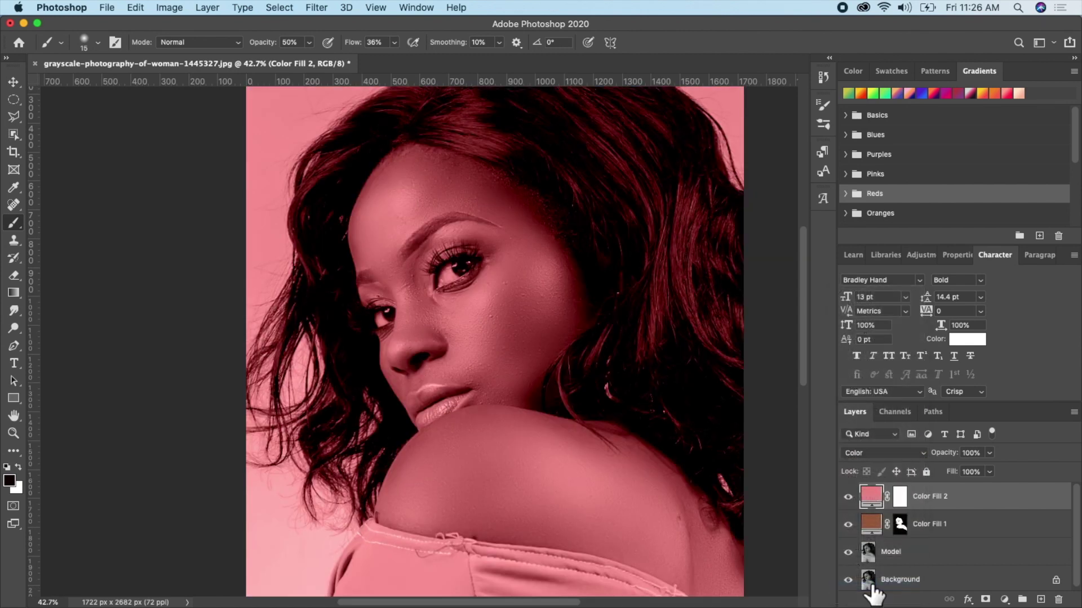
left_click(900, 498)
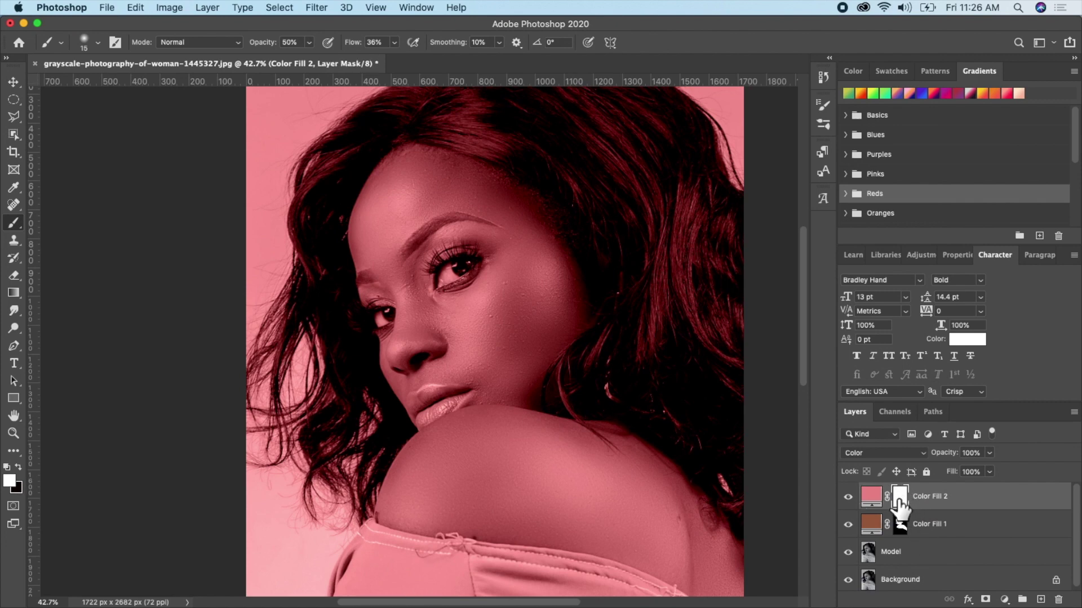
- Invert Color Fill 2's mask and paint pink onto the upper and lower lips at 100% opacity
key("super+i")
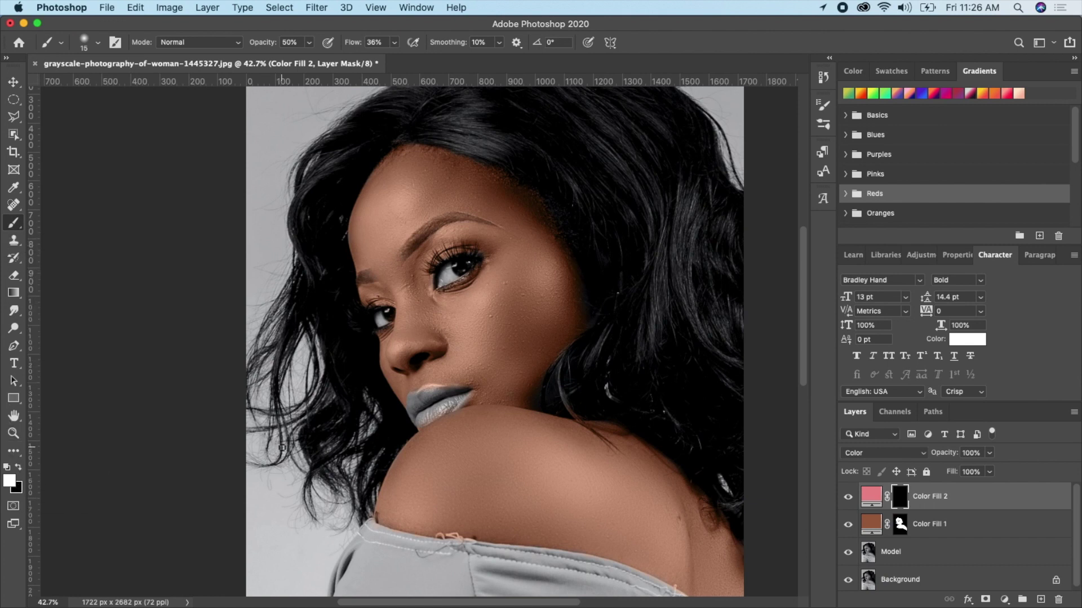
left_click_drag(454, 379, 507, 302)
mouse_move(447, 366)
left_mouse_down()
mouse_move(405, 363)
mouse_move(420, 358)
mouse_move(374, 373)
mouse_move(374, 395)
mouse_move(388, 383)
mouse_move(480, 376)
mouse_move(490, 365)
mouse_move(481, 354)
mouse_move(471, 356)
mouse_move(515, 371)
mouse_move(425, 366)
mouse_move(487, 355)
mouse_move(524, 364)
mouse_move(488, 356)
mouse_move(406, 392)
mouse_move(416, 397)
mouse_move(445, 383)
mouse_move(407, 382)
mouse_move(451, 362)
mouse_move(346, 379)
mouse_move(408, 356)
mouse_move(332, 401)
mouse_move(337, 382)
mouse_move(367, 373)
mouse_move(315, 383)
mouse_move(352, 377)
mouse_move(336, 386)
mouse_move(343, 371)
mouse_move(332, 383)
mouse_move(333, 414)
mouse_move(326, 391)
mouse_move(335, 380)
mouse_move(334, 423)
left_mouse_up()
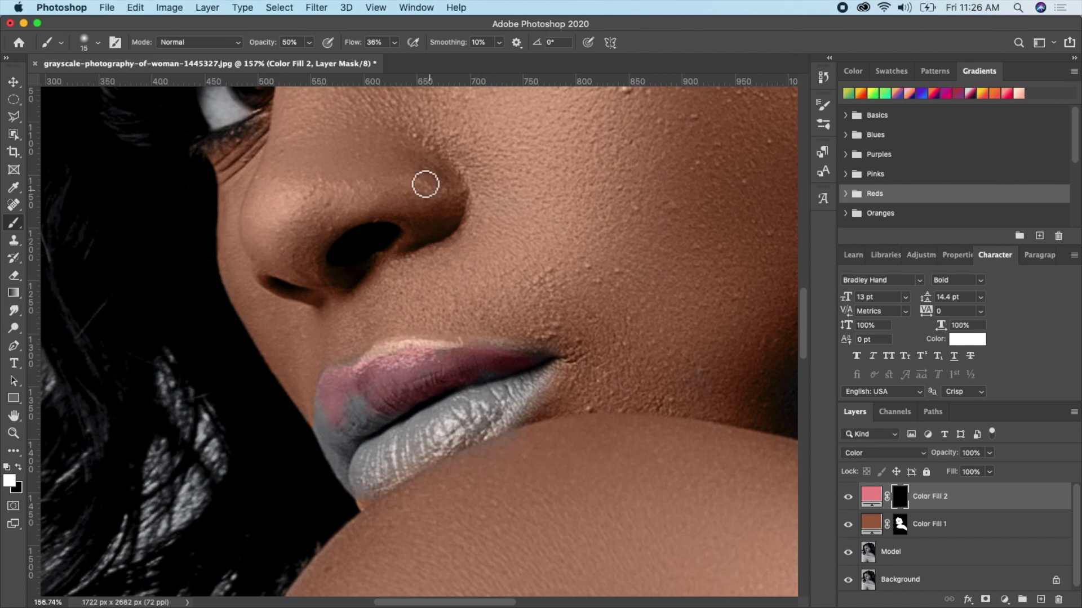
left_click_drag(270, 45, 461, 42)
mouse_move(397, 361)
left_mouse_down()
mouse_move(443, 355)
mouse_move(479, 366)
mouse_move(434, 355)
mouse_move(361, 387)
mouse_move(392, 356)
mouse_move(376, 387)
mouse_move(324, 397)
mouse_move(409, 364)
mouse_move(465, 374)
mouse_move(371, 413)
mouse_move(535, 371)
left_mouse_up()
mouse_move(465, 425)
left_mouse_down()
mouse_move(430, 448)
mouse_move(346, 442)
mouse_move(349, 477)
mouse_move(345, 379)
mouse_move(324, 393)
mouse_move(351, 477)
mouse_move(369, 485)
mouse_move(412, 471)
mouse_move(476, 370)
mouse_move(455, 400)
mouse_move(334, 452)
mouse_move(327, 415)
mouse_move(385, 354)
mouse_move(467, 352)
mouse_move(499, 364)
mouse_move(478, 368)
mouse_move(536, 361)
mouse_move(422, 390)
left_mouse_up()
- Rename the two fill layers Skin and Lips, then select the Skin layer's mask
left_click(937, 525)
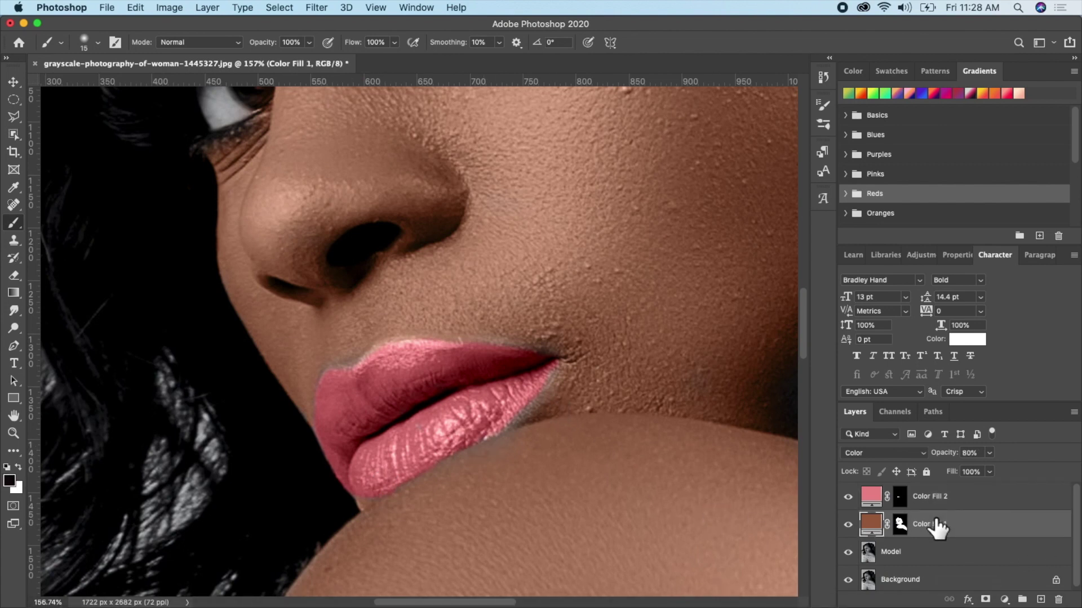
type("Skin")
double_click(932, 496)
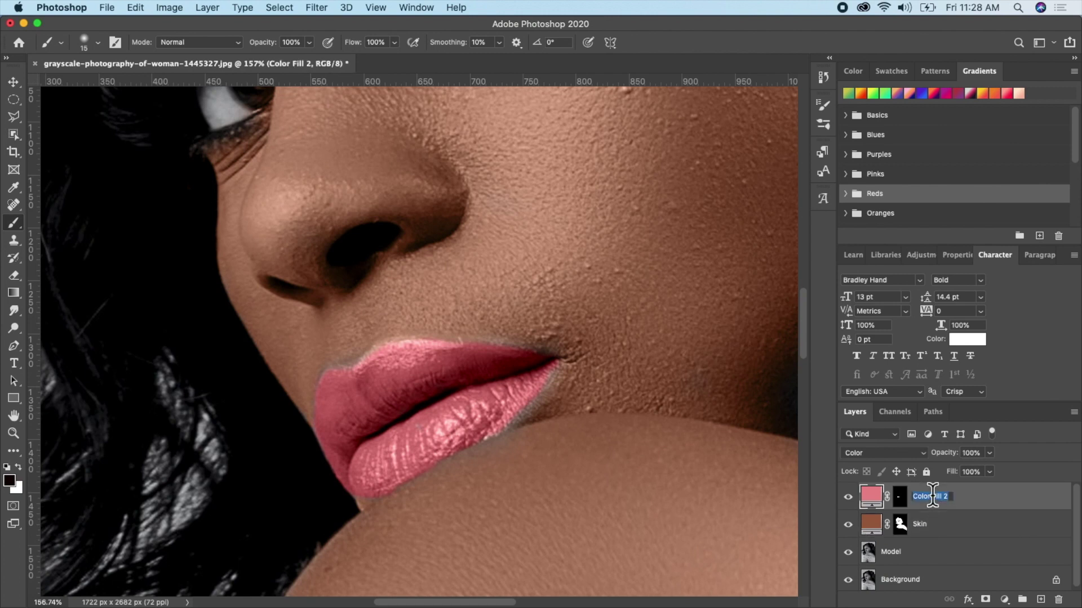
type("L")
left_click(949, 530)
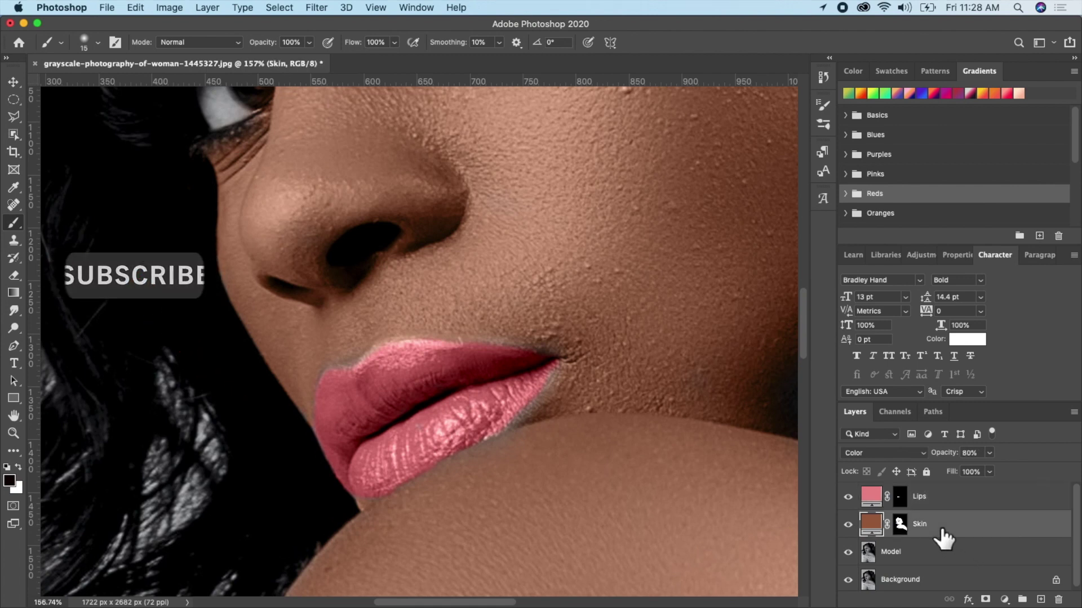
left_click(900, 525)
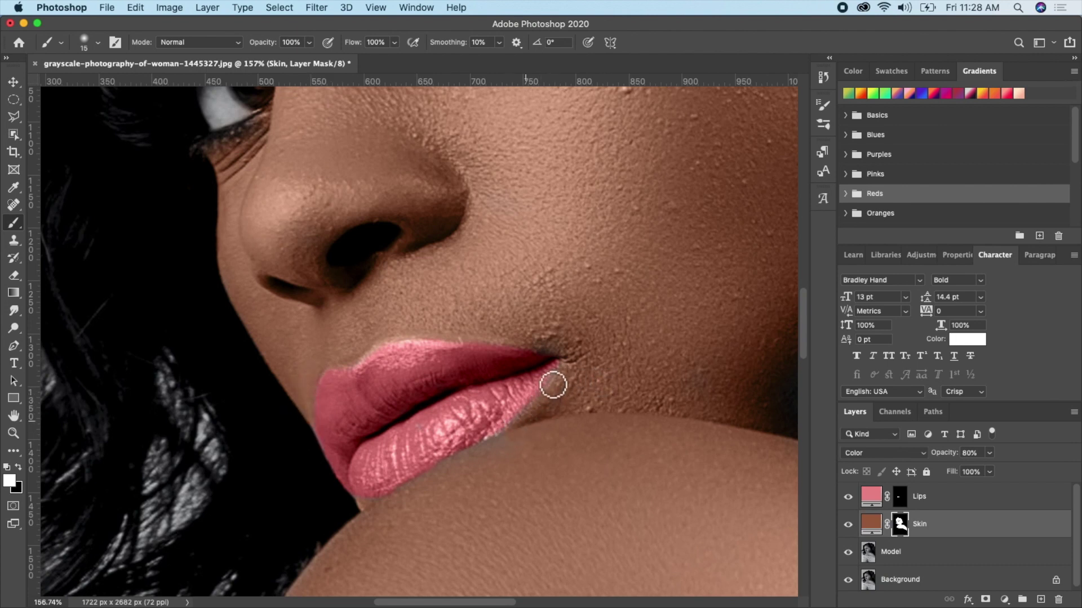
- Paint skin tone over the grey patch at the lips' right corner, then zoom back in on the face
mouse_move(564, 370)
left_mouse_down()
mouse_move(543, 343)
mouse_move(551, 349)
mouse_move(530, 346)
left_mouse_up()
scroll(563, 369, "down", 5)
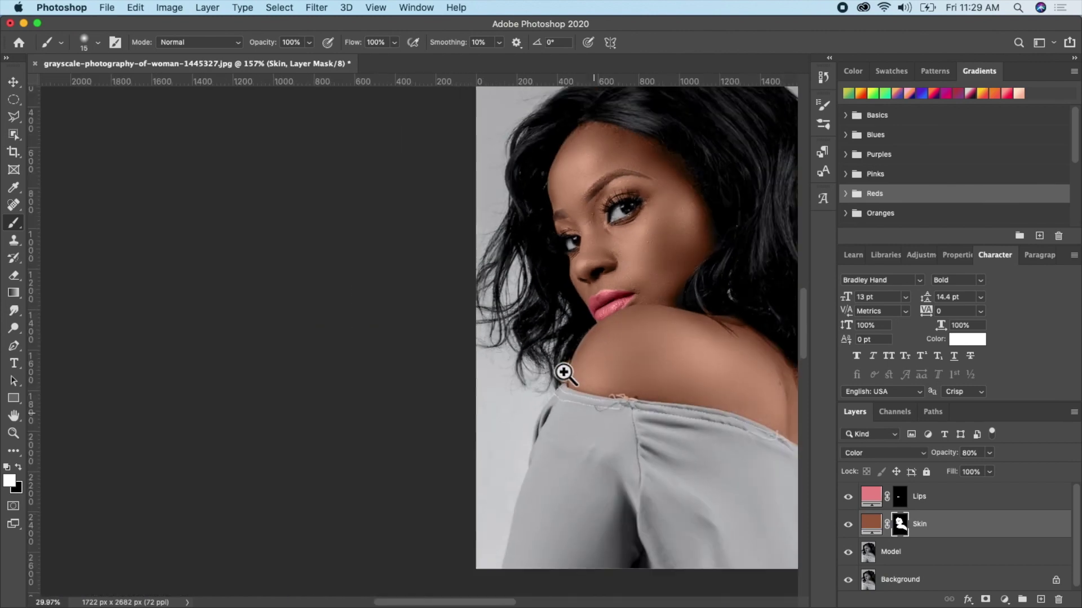
scroll(564, 372, "right", 5)
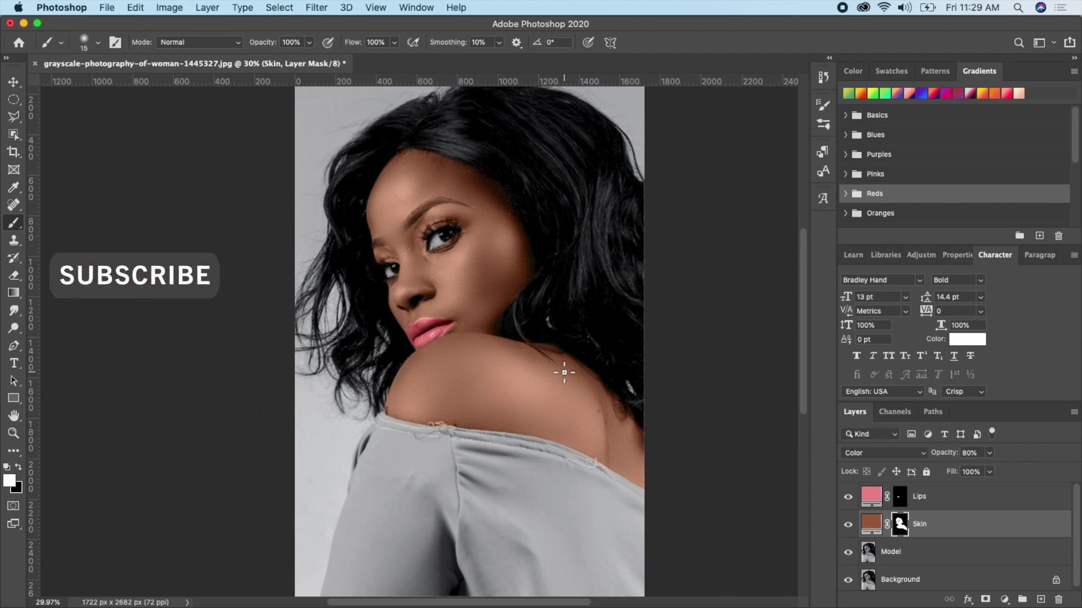
left_click_drag(413, 289, 485, 223)
scroll(484, 223, "up", 5)
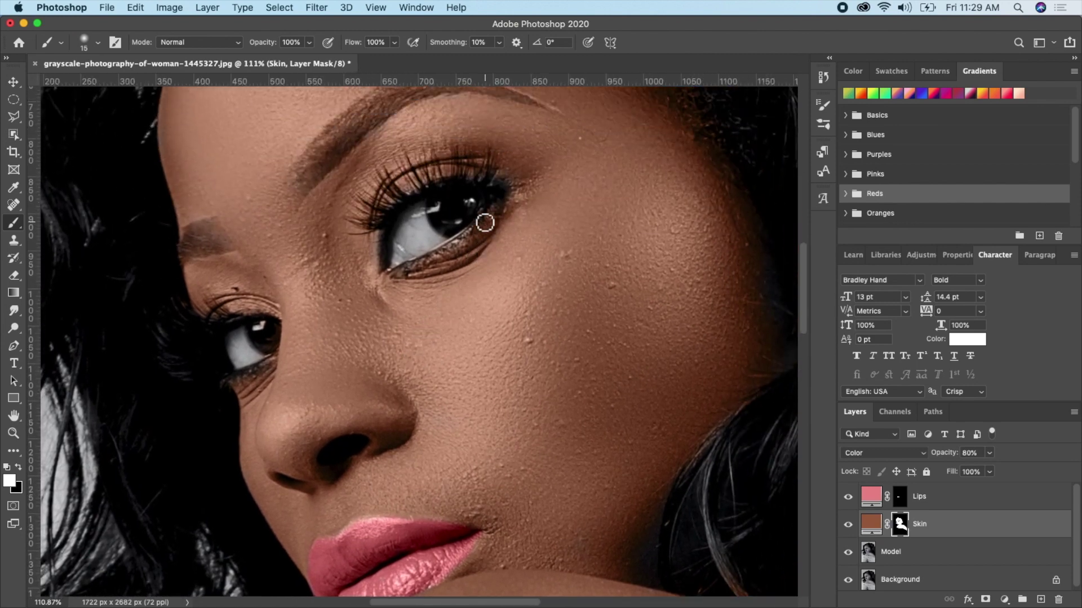
- Above the Lips layer, add a magenta #eb4cb1 Solid Color fill layer
left_click(954, 502)
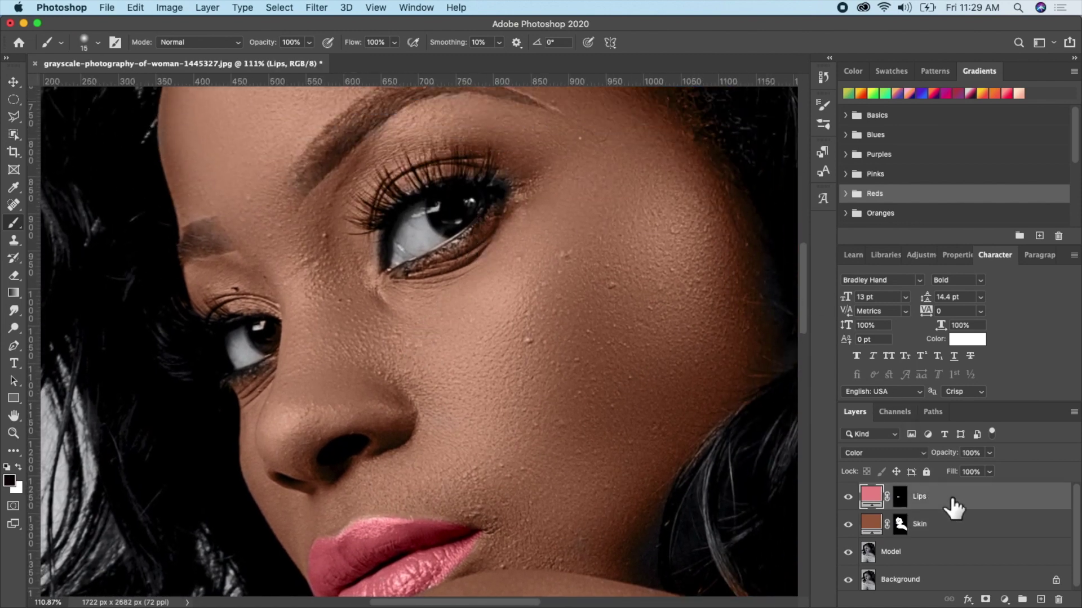
left_click(1004, 600)
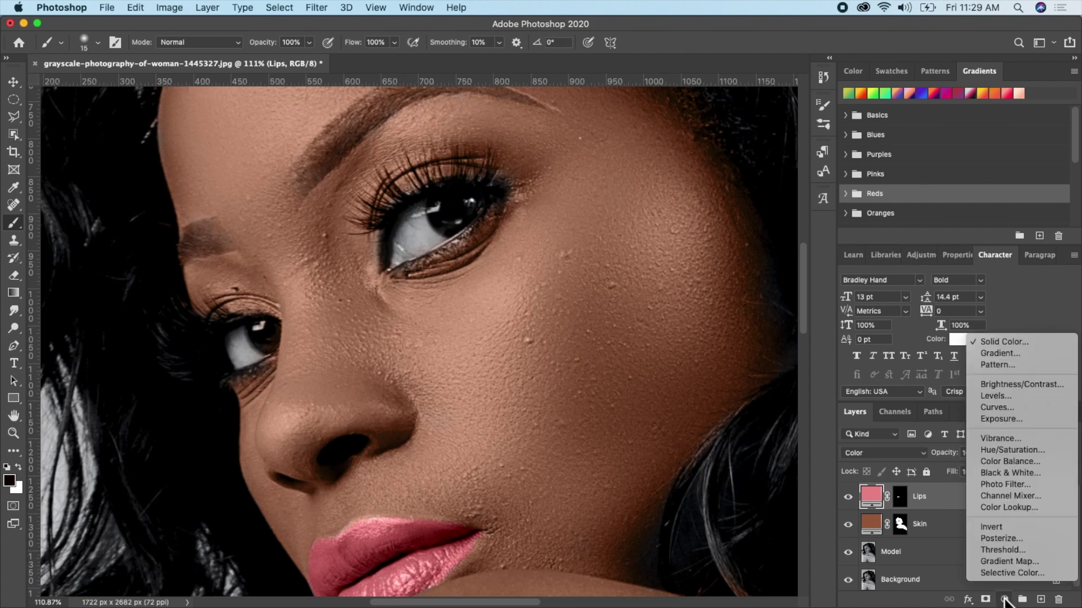
left_click(994, 340)
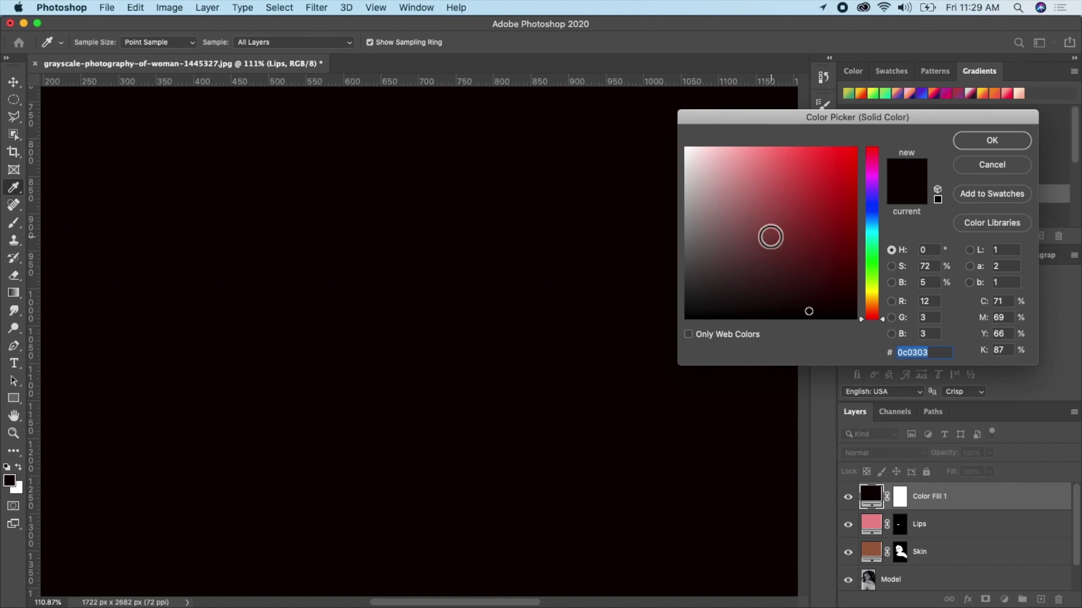
left_click(770, 238)
mouse_move(873, 159)
left_mouse_down()
mouse_move(873, 188)
mouse_move(874, 174)
left_mouse_up()
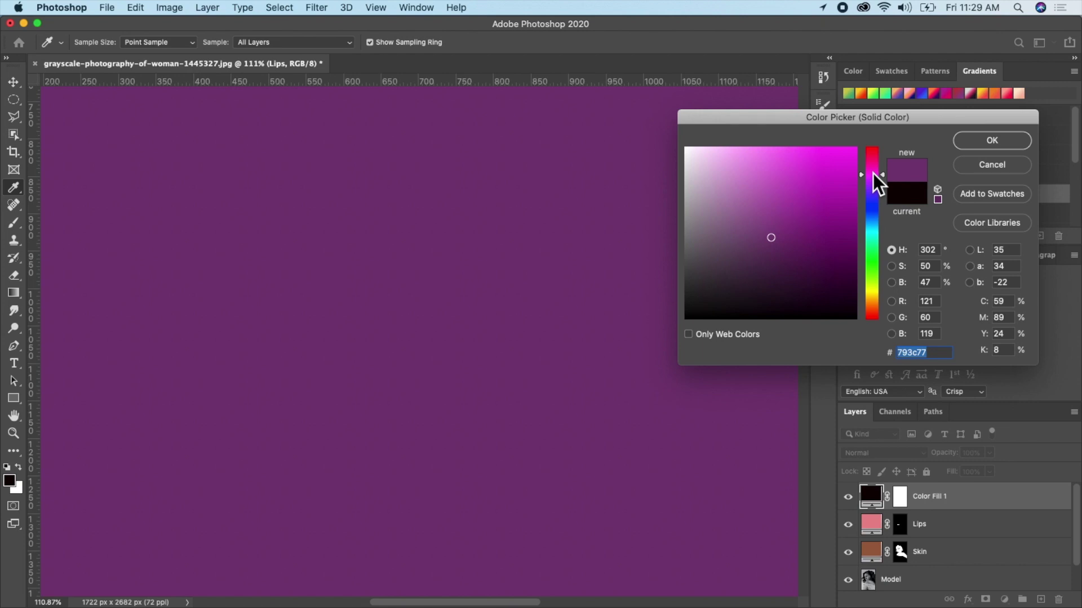
left_click(870, 178)
left_click(870, 164)
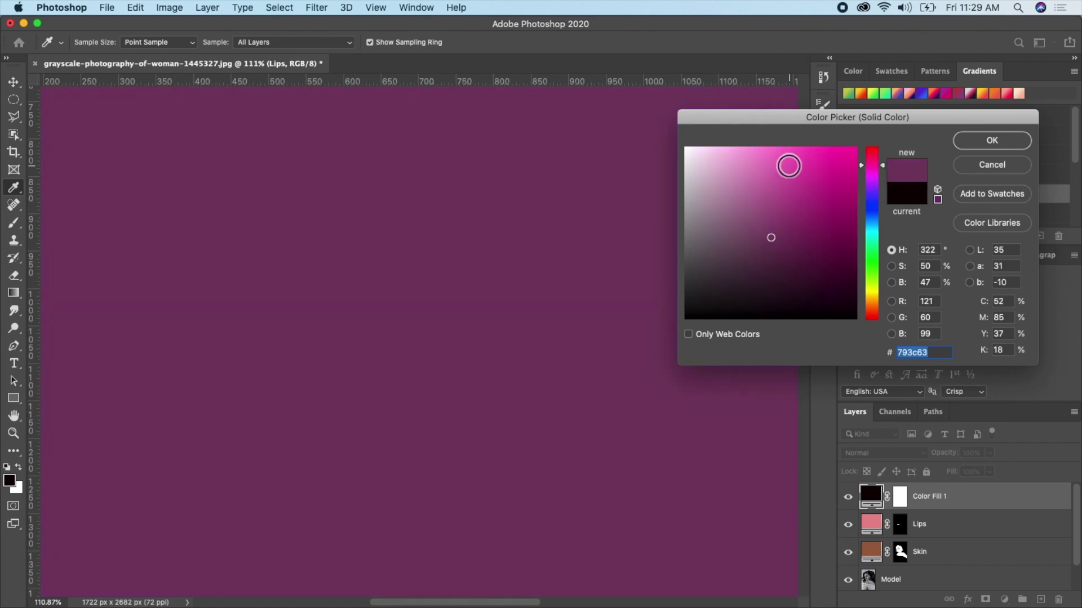
left_click(796, 160)
left_click(800, 160)
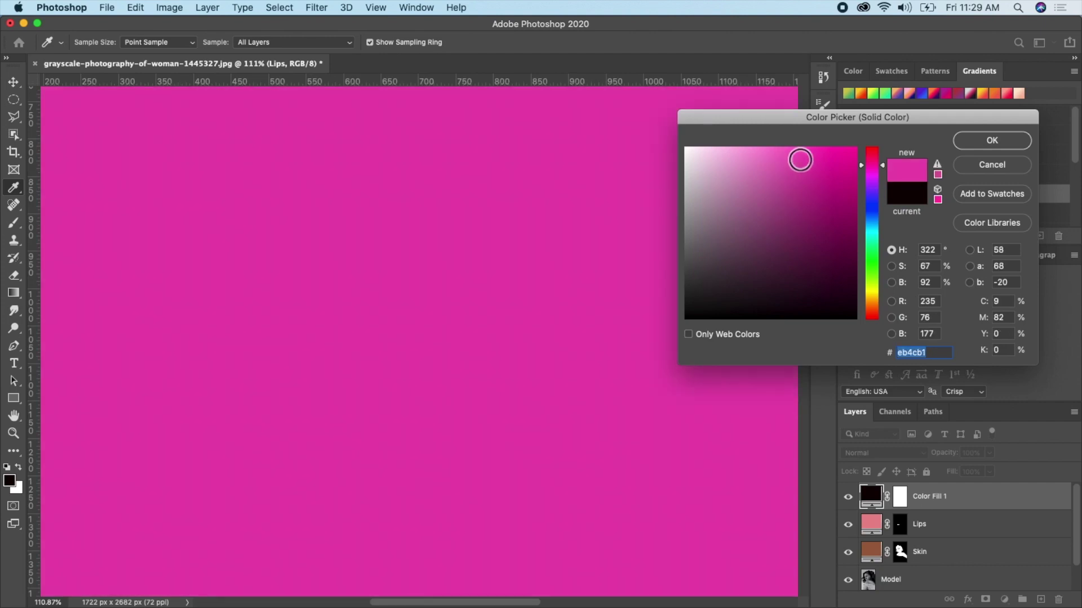
left_click(991, 140)
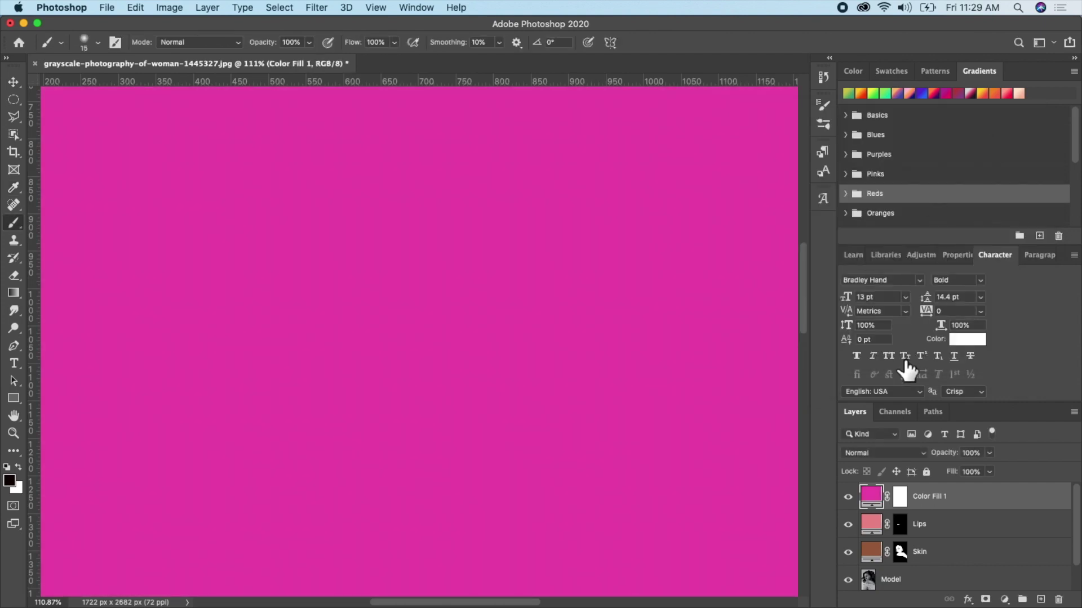
- Set Color Fill 1 to Color blend mode and select its layer mask
left_click(921, 453)
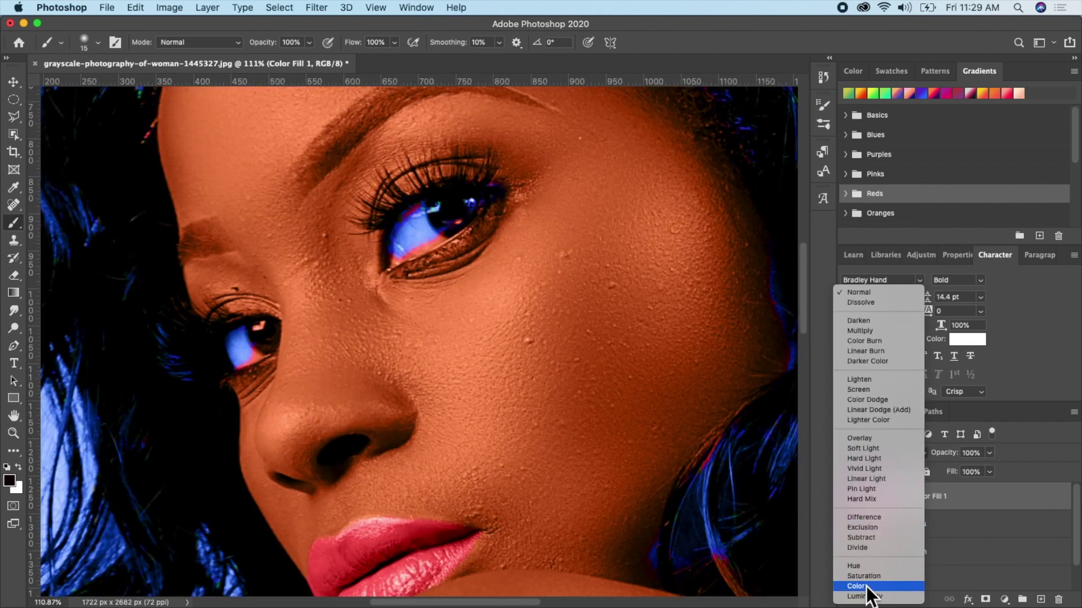
left_click(866, 586)
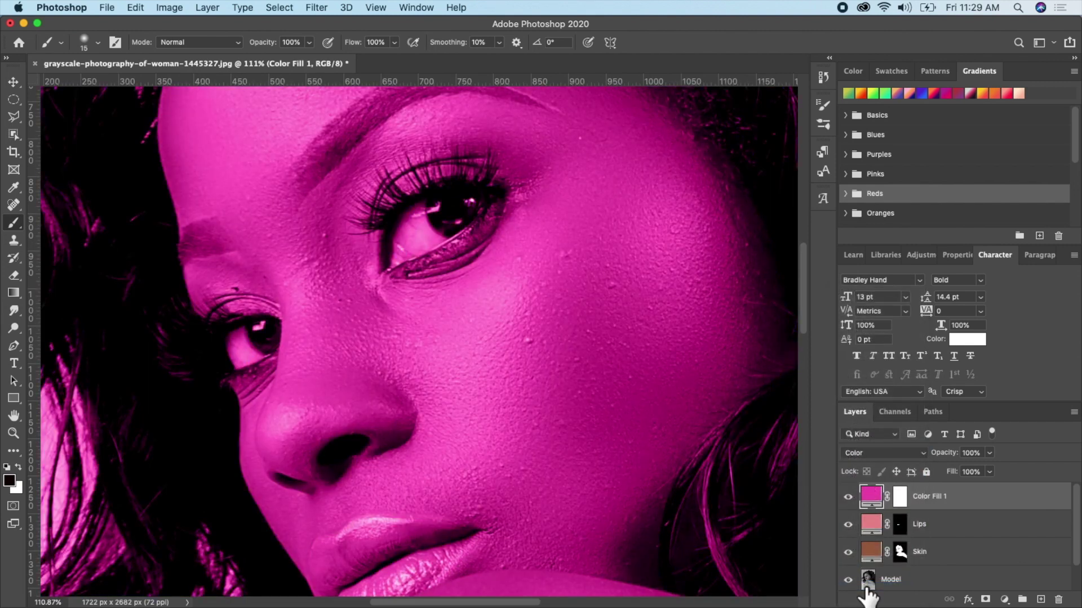
left_click(900, 499)
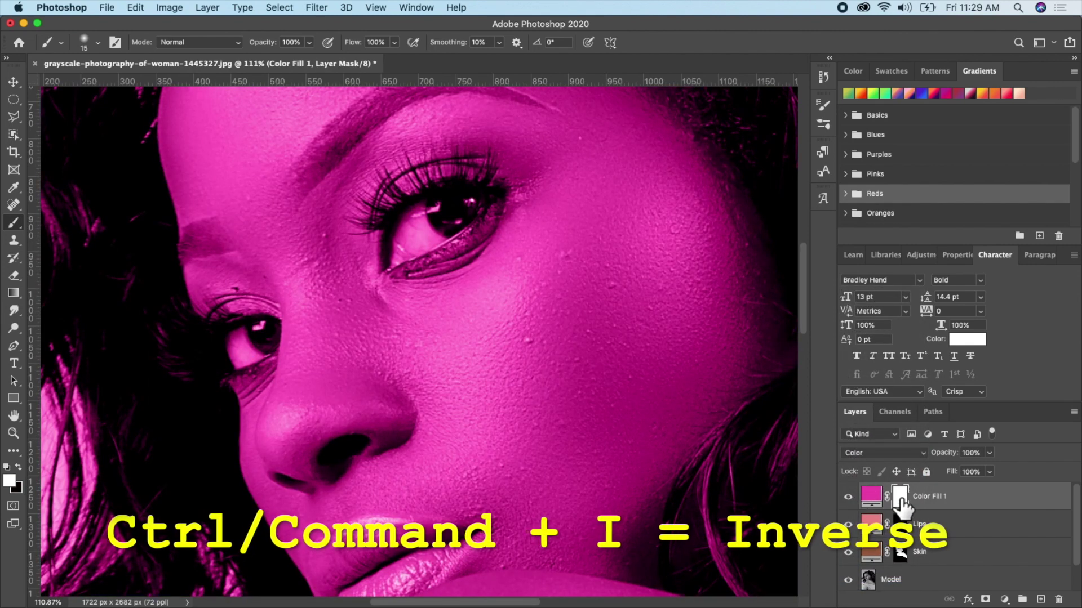
- Invert the Color Fill 1 mask and paint magenta onto both upper eyelids with a smaller brush
key("super+i")
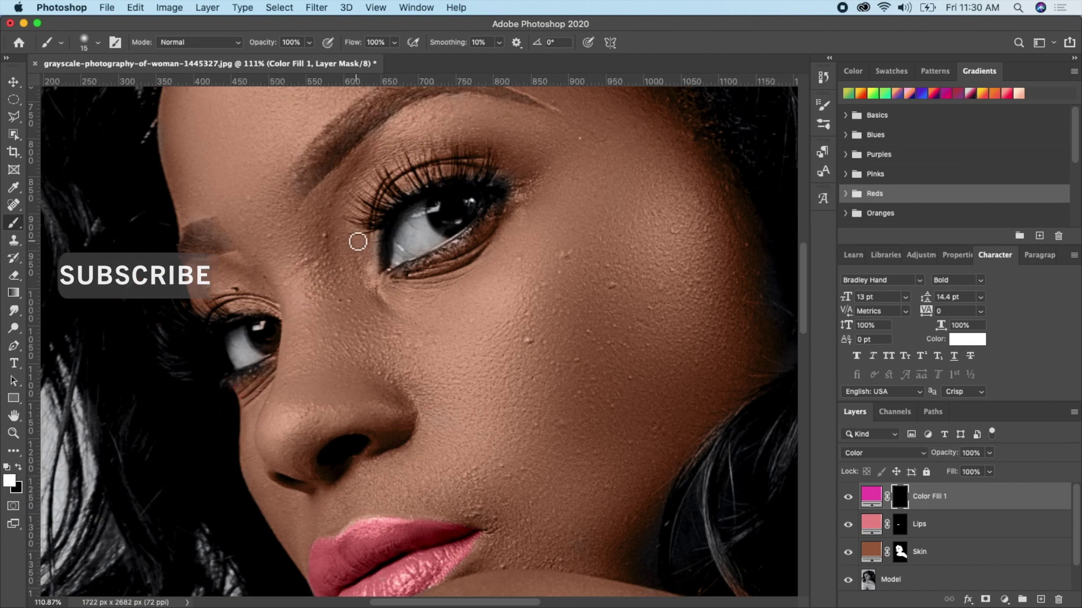
mouse_move(379, 222)
left_mouse_down()
mouse_move(376, 256)
mouse_move(385, 207)
mouse_move(376, 226)
mouse_move(397, 196)
mouse_move(382, 208)
mouse_move(421, 183)
mouse_move(401, 188)
mouse_move(463, 175)
mouse_move(440, 174)
mouse_move(501, 181)
mouse_move(458, 165)
mouse_move(483, 167)
mouse_move(474, 163)
mouse_move(434, 166)
left_mouse_up()
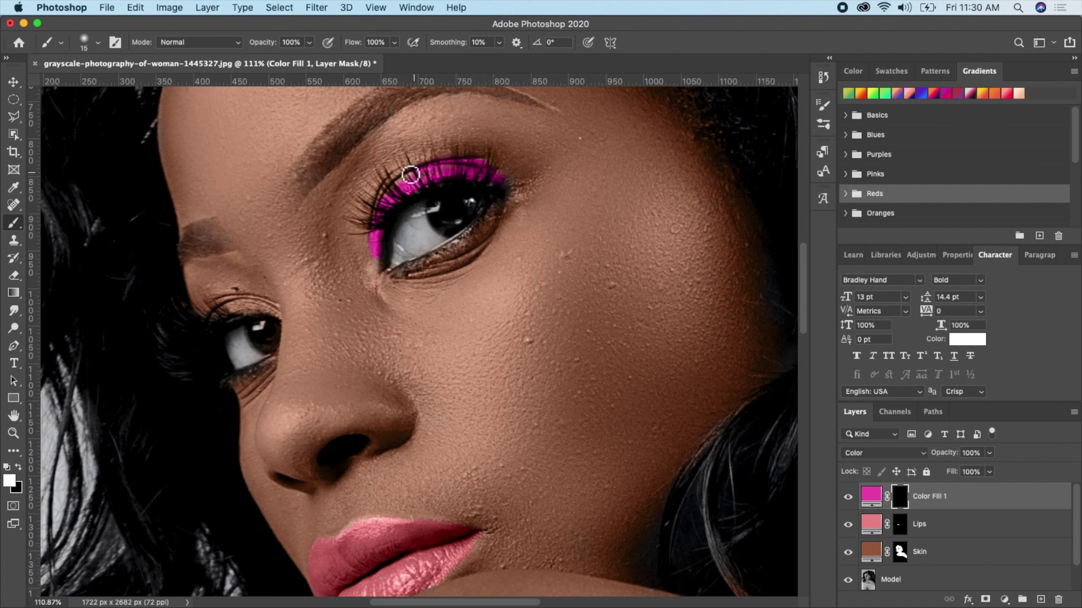
key("bracketleft")
key("bracketleft")
key("bracketleft")
key("bracketleft")
left_click_drag(240, 317, 274, 307)
key("x")
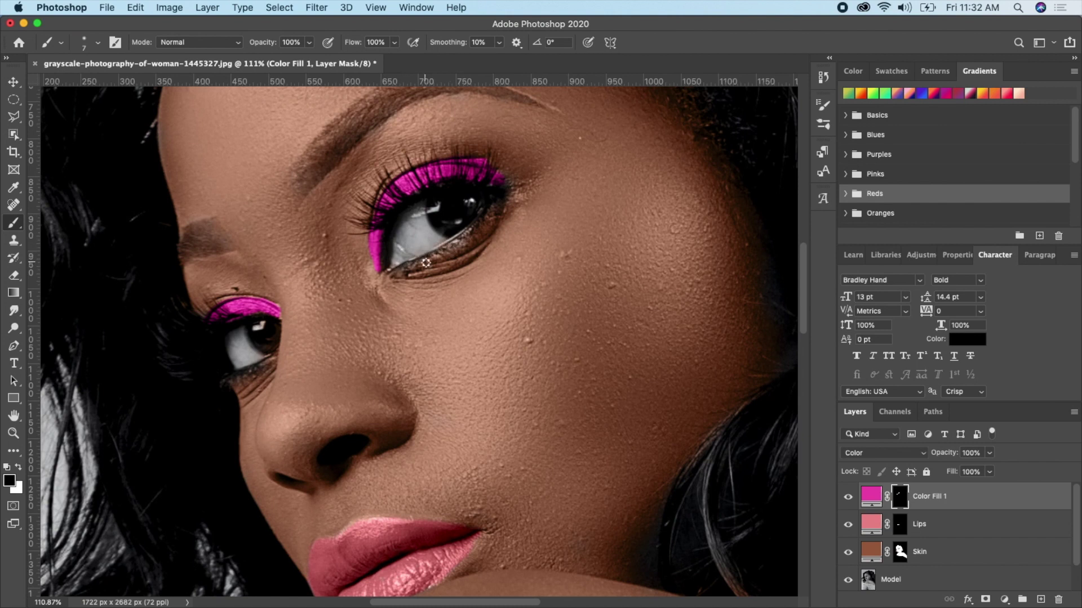
- Add a pale pink #f3e9e9 Solid Color fill layer in Color blend mode
left_click(1005, 599)
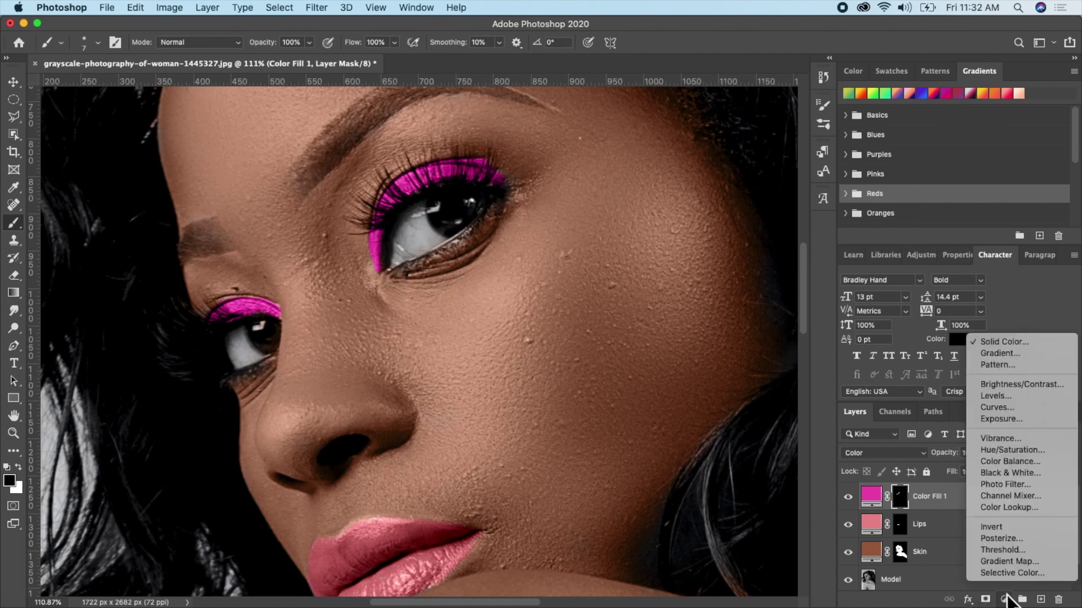
left_click(1014, 346)
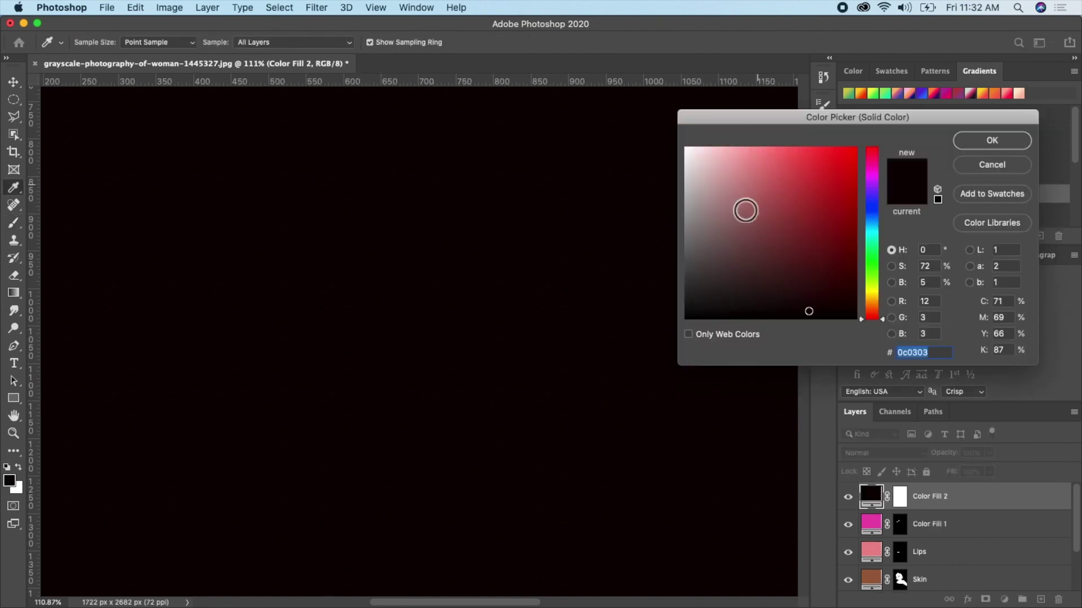
left_click(711, 160)
left_click_drag(711, 160, 691, 155)
left_click(981, 143)
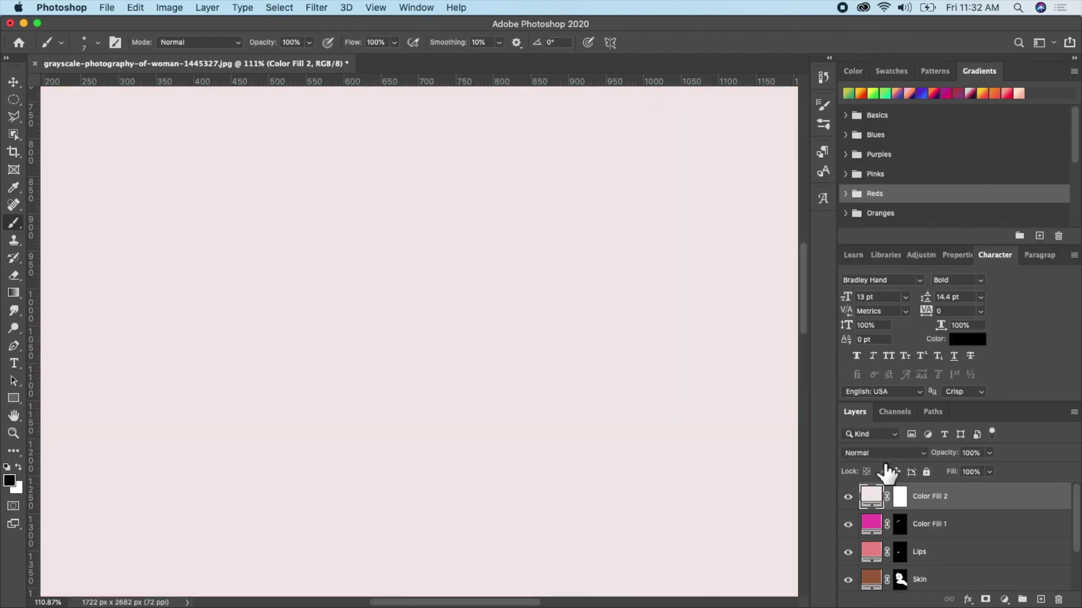
left_click(922, 453)
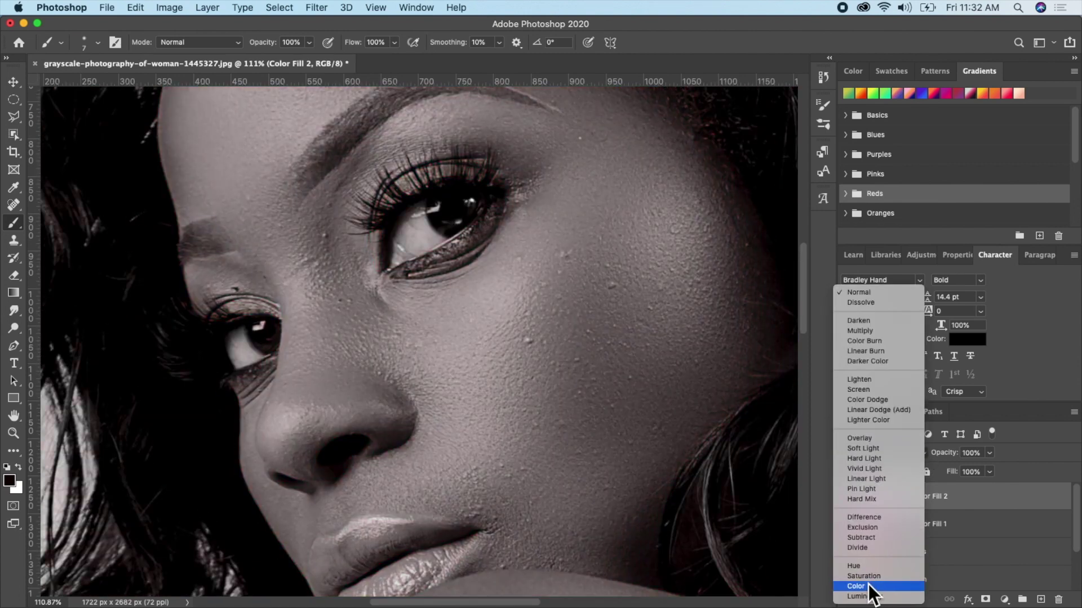
left_click(868, 586)
- Invert the Color Fill 2 mask to fully black and make white the painting colour
left_click(899, 497)
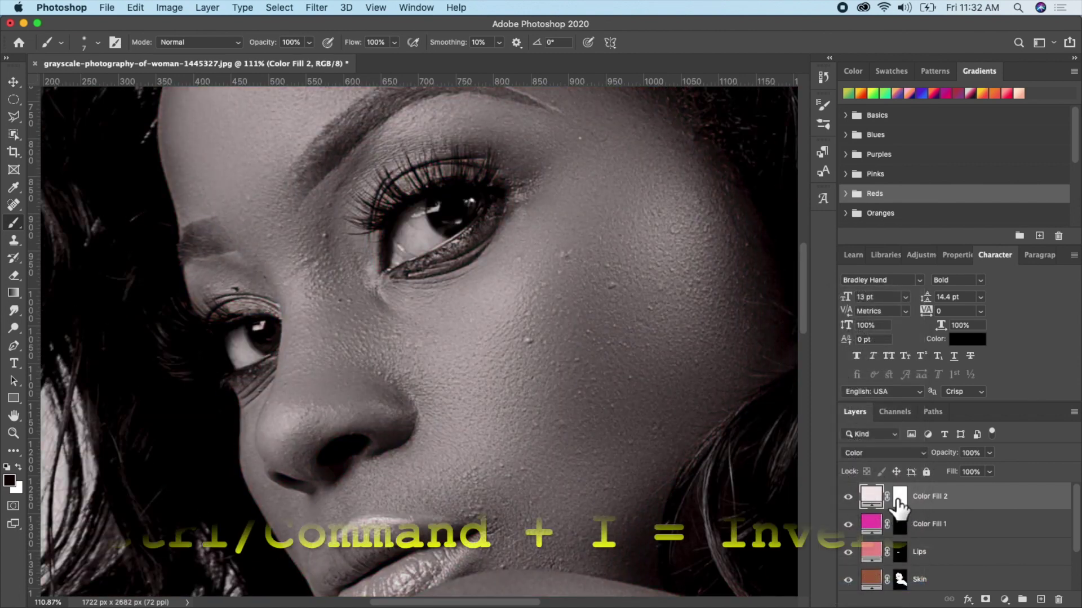
key("super+i")
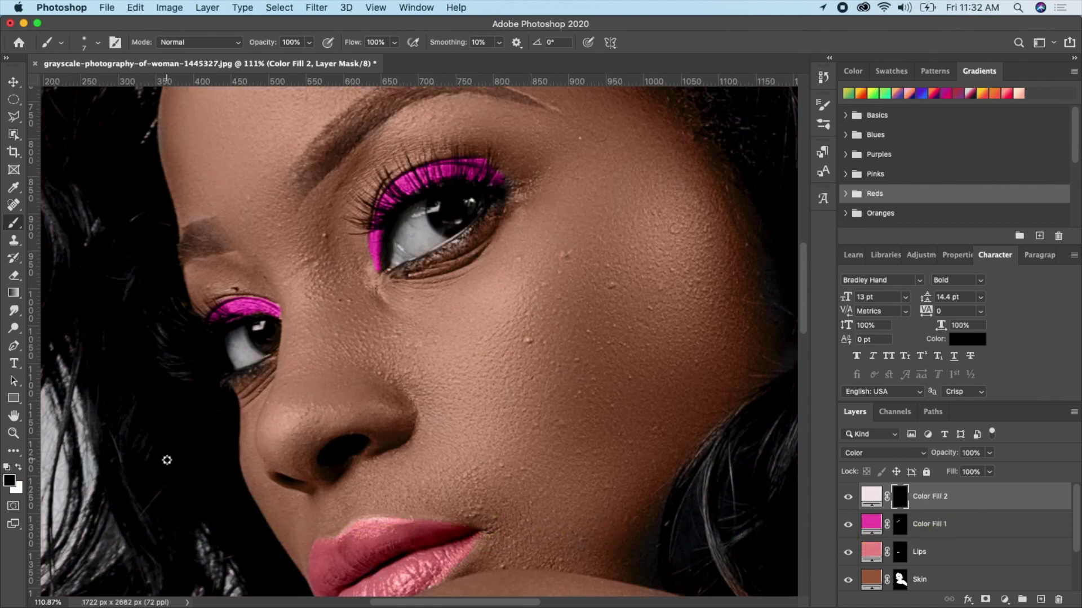
left_click(15, 492)
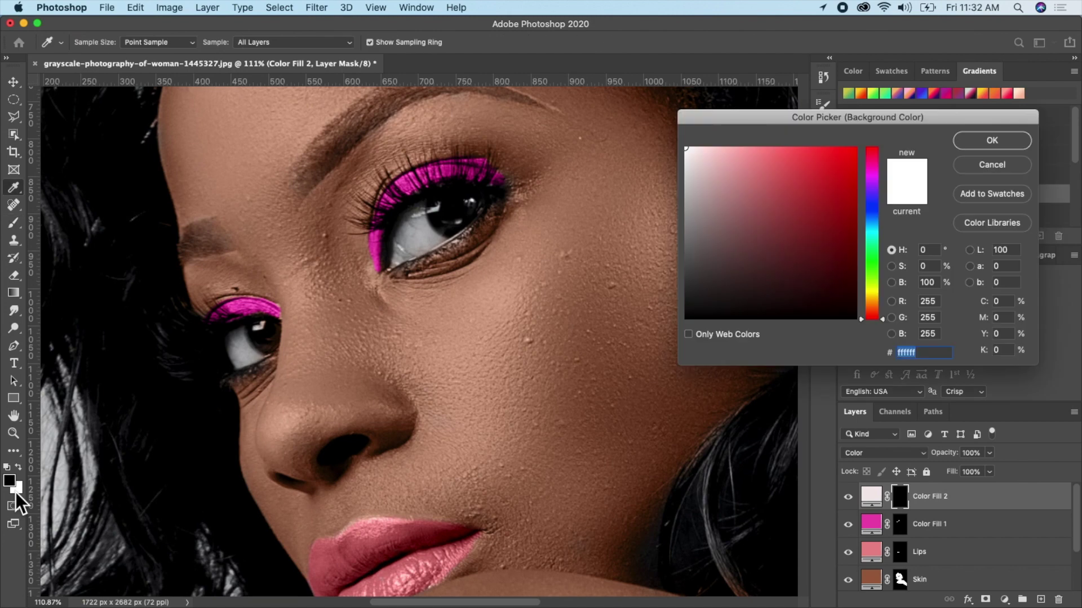
left_click(992, 141)
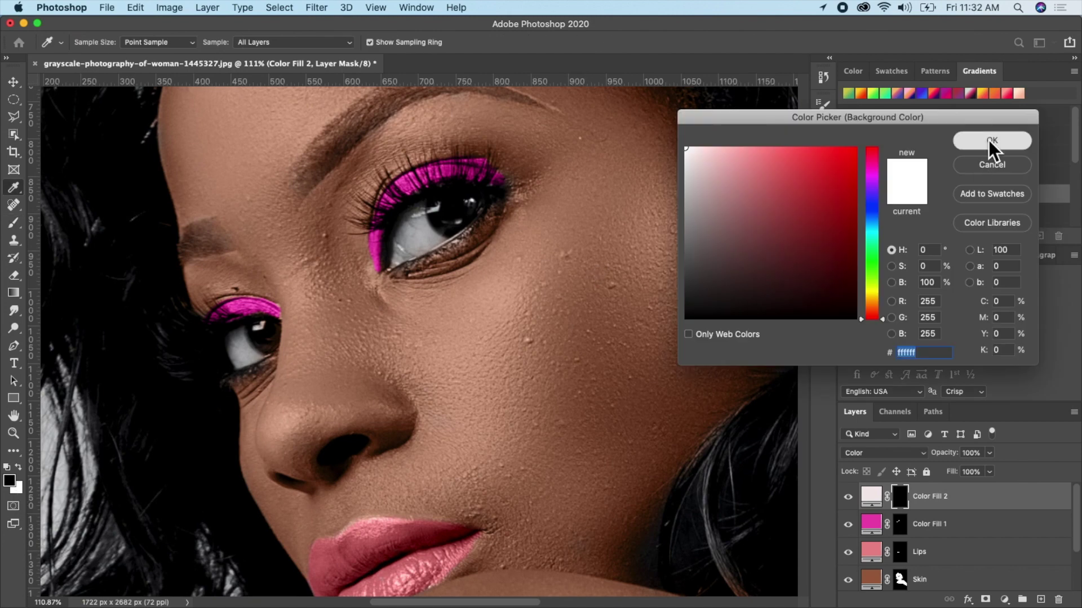
key("x")
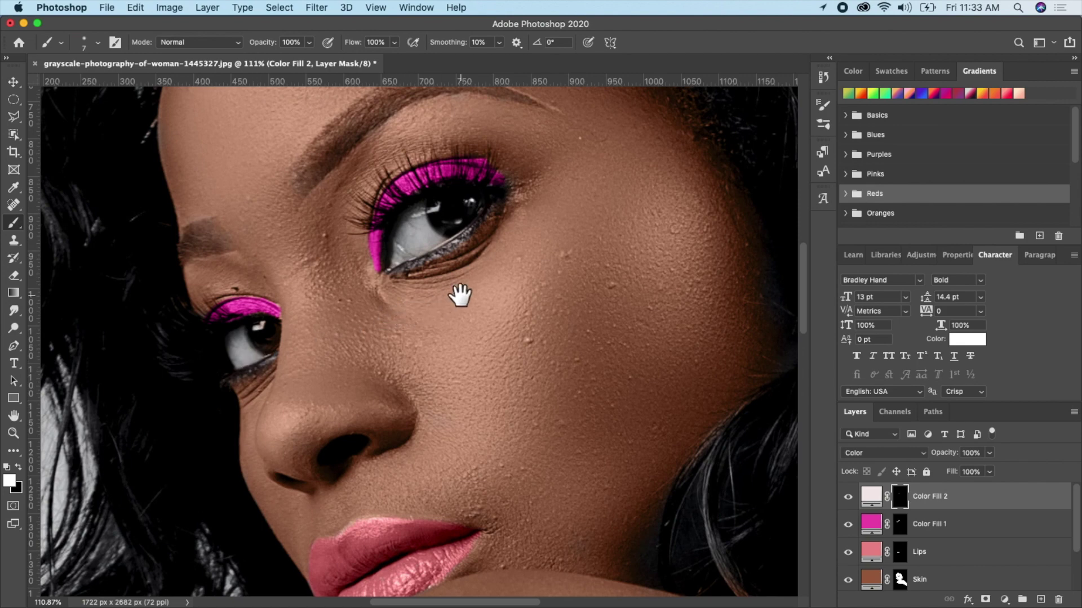
- Zoom out, then rename Color Fill 1 to Eyeshadow and Color Fill 2 to Eye2
mouse_move(462, 297)
left_mouse_down()
mouse_move(413, 333)
mouse_move(422, 349)
left_mouse_up()
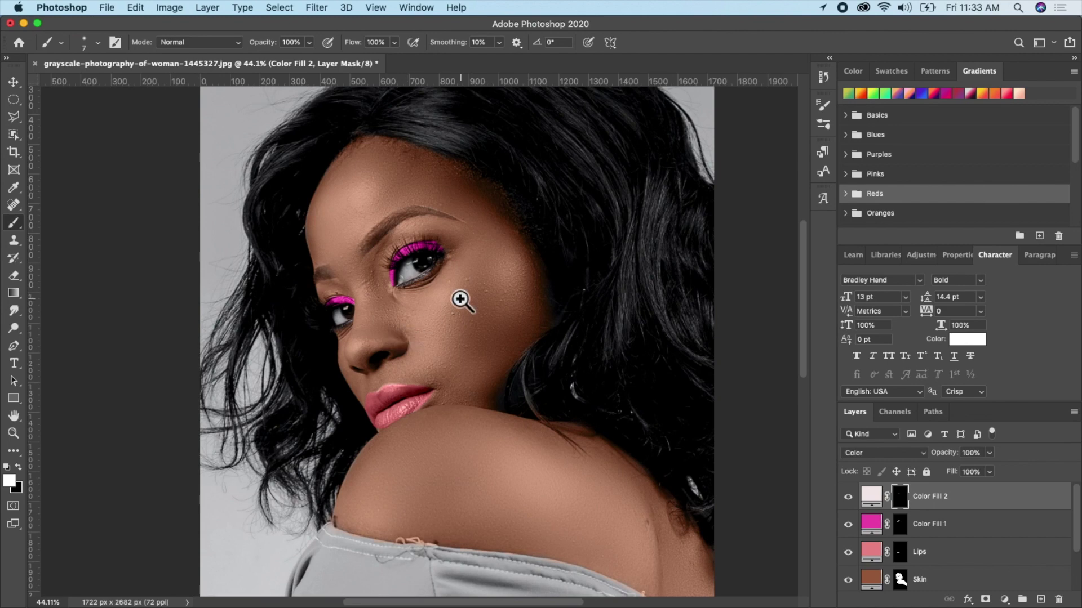
scroll(459, 299, "down", 5)
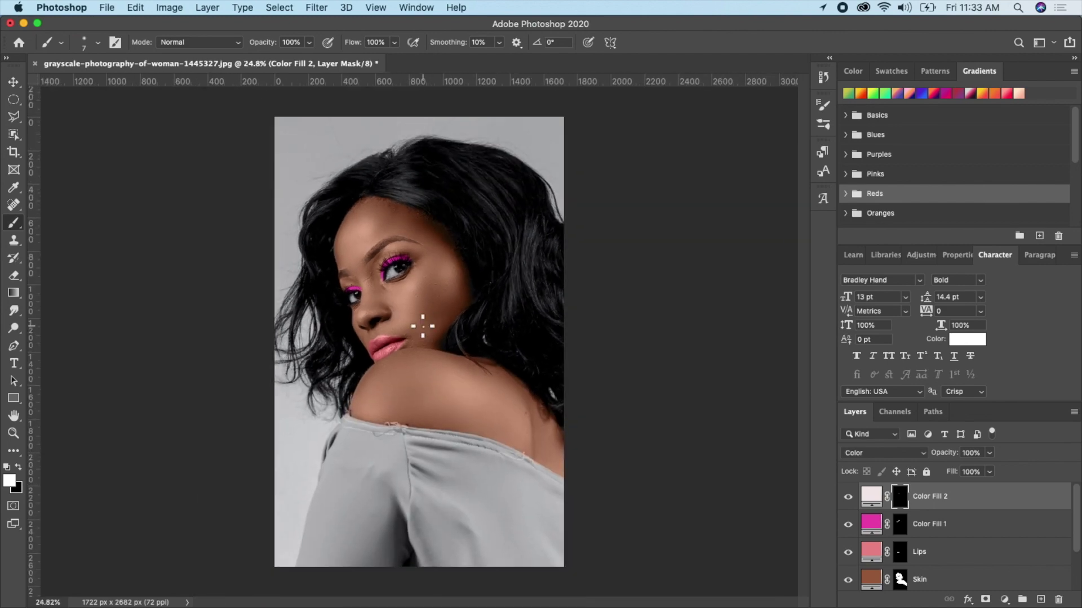
left_click(938, 525)
double_click(939, 525)
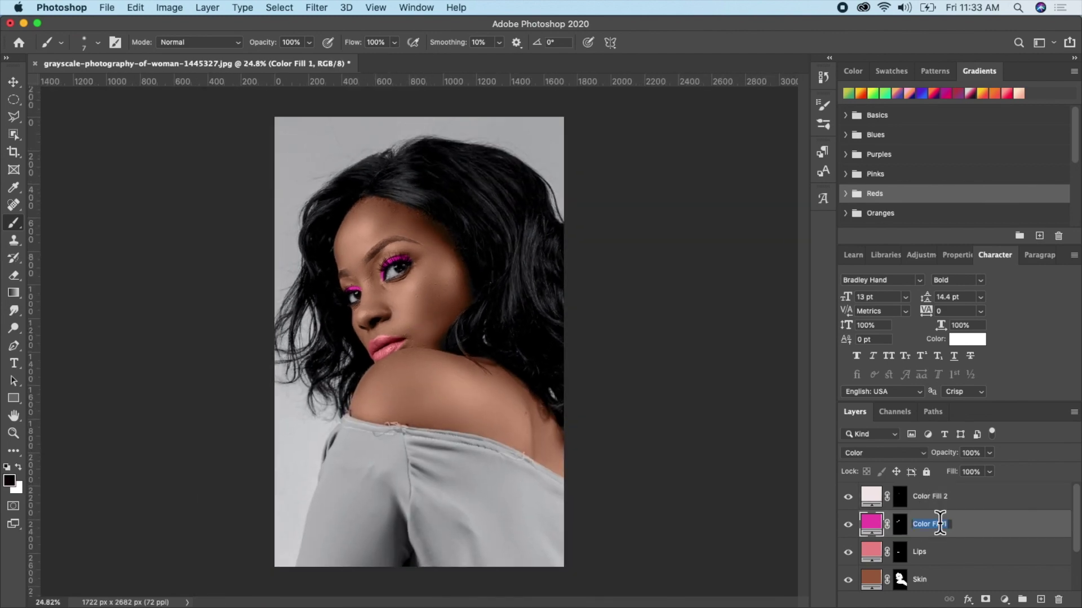
type("Eyeshadow")
key("Return")
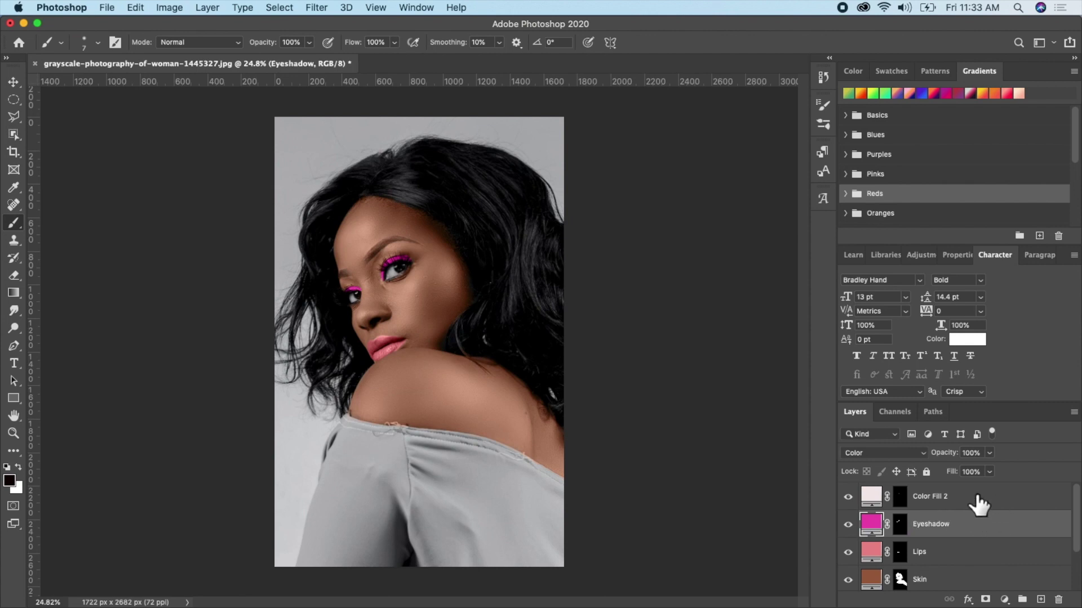
double_click(941, 496)
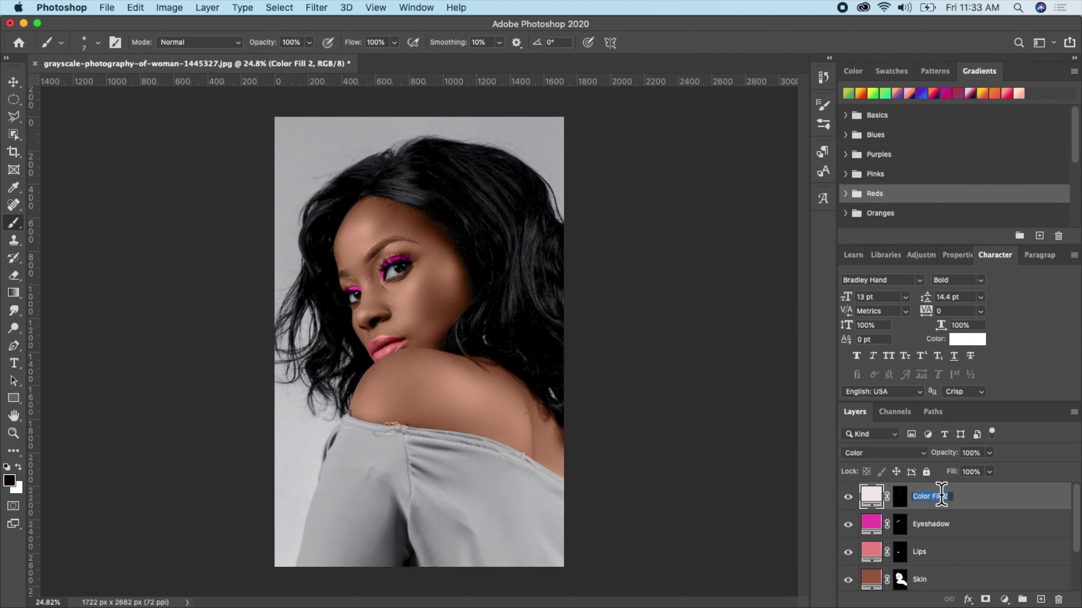
type("Eye2")
key("Return")
scroll(949, 558, "down", 3)
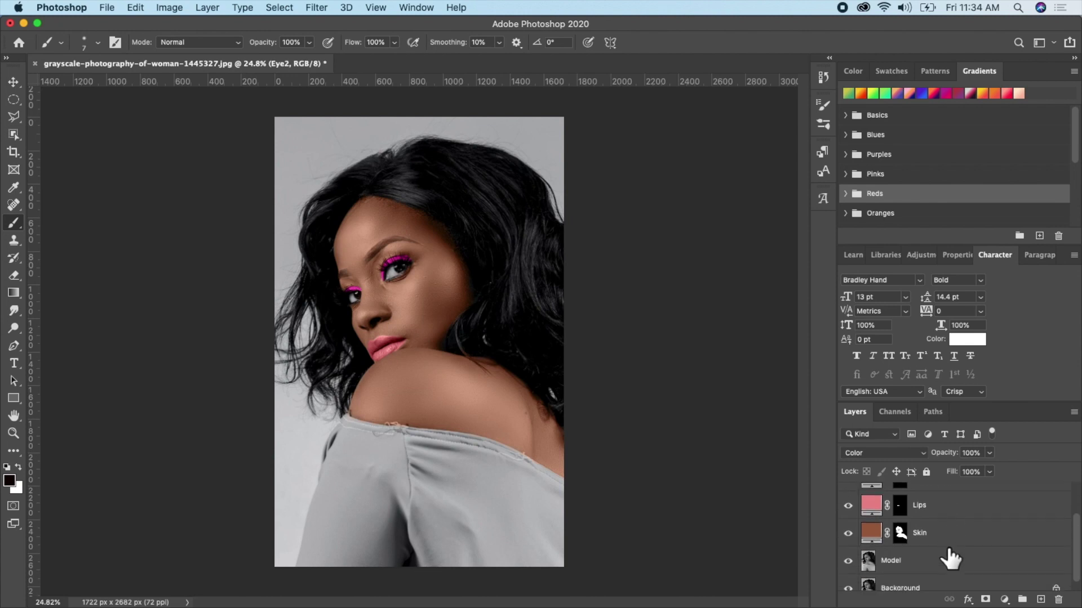
scroll(949, 558, "up", 3)
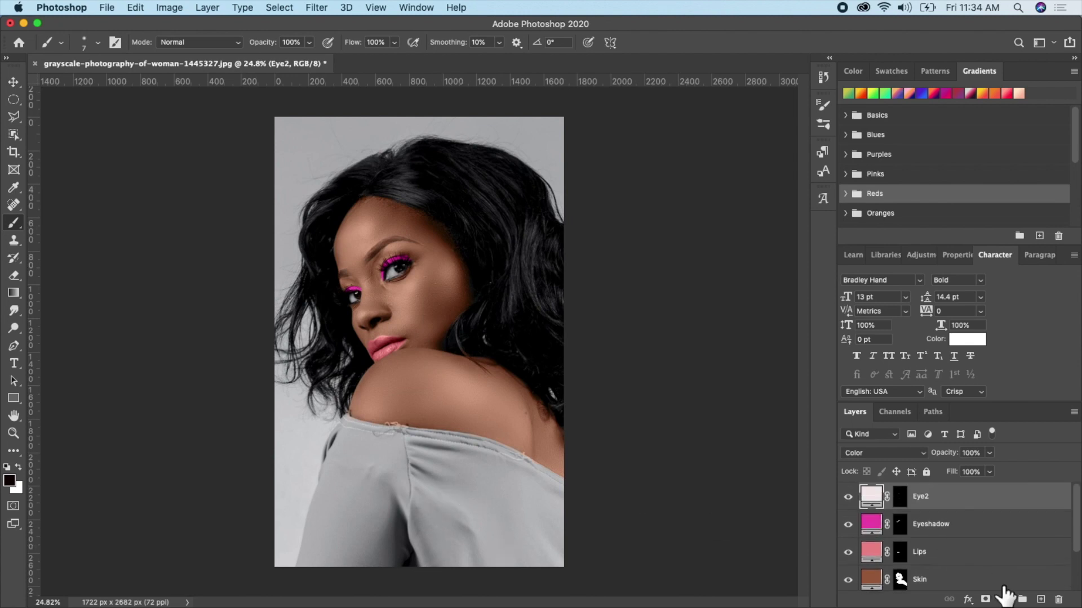
- Add a red #ec0b0b Solid Color fill layer on top in Color blend mode and select its mask
left_click(1004, 599)
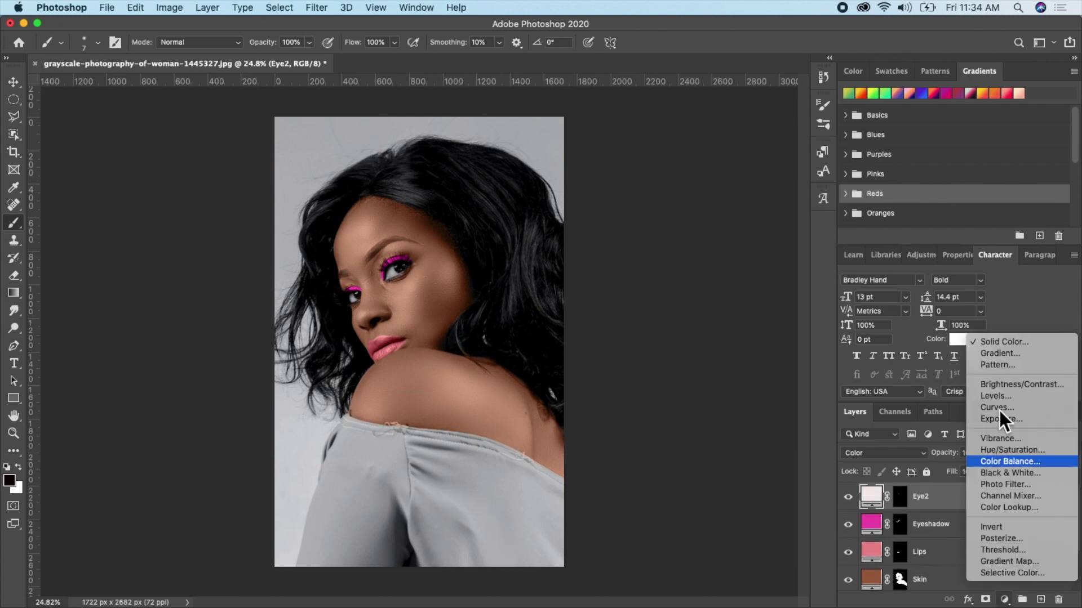
left_click(1006, 340)
mouse_move(826, 220)
left_mouse_down()
mouse_move(816, 223)
mouse_move(848, 159)
left_mouse_up()
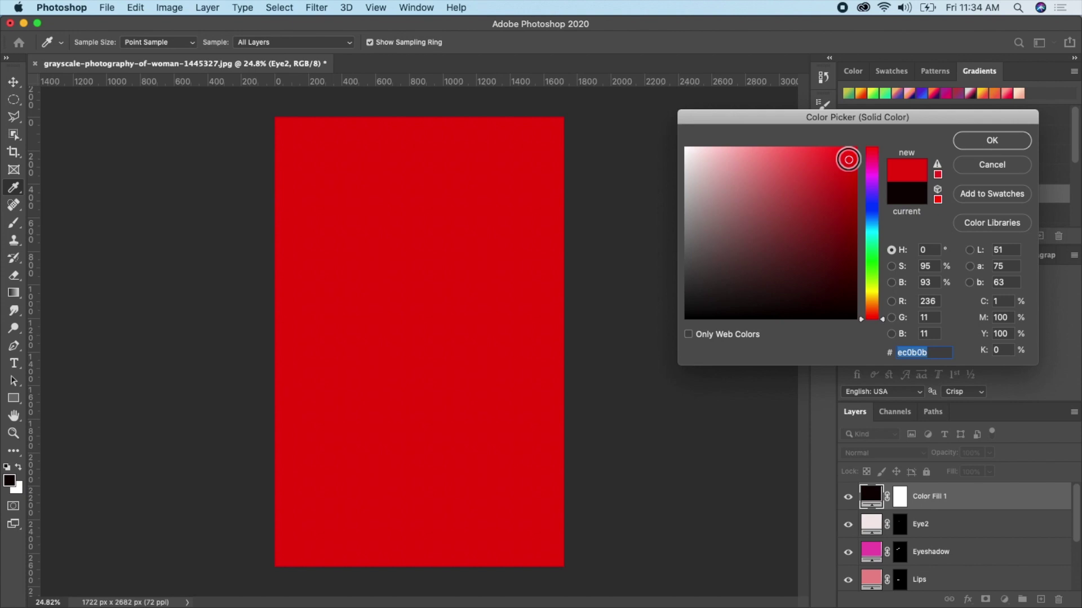
left_click(980, 144)
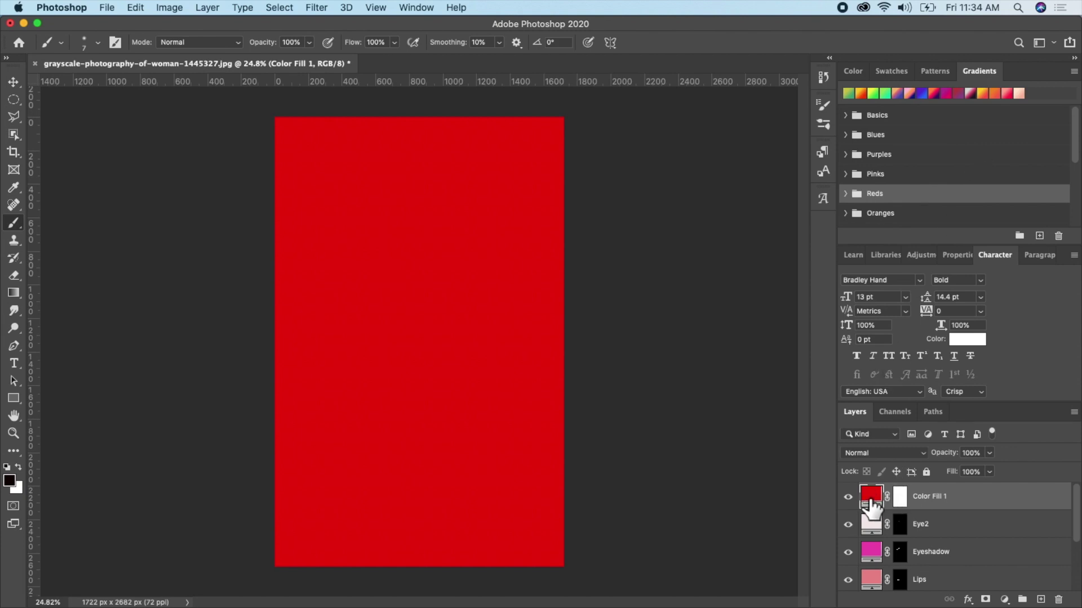
left_click(922, 454)
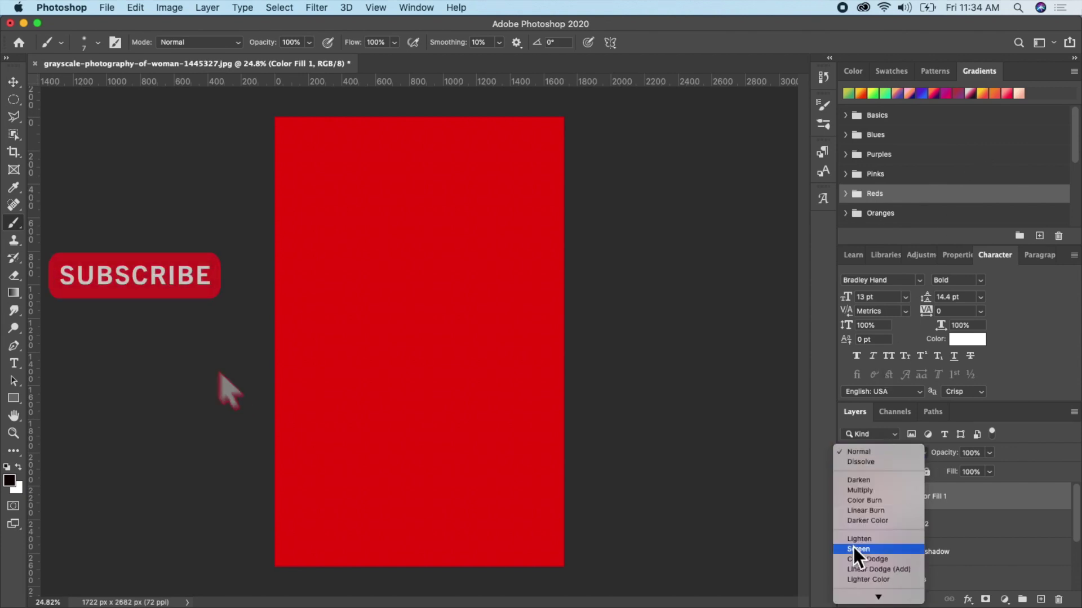
left_click(856, 586)
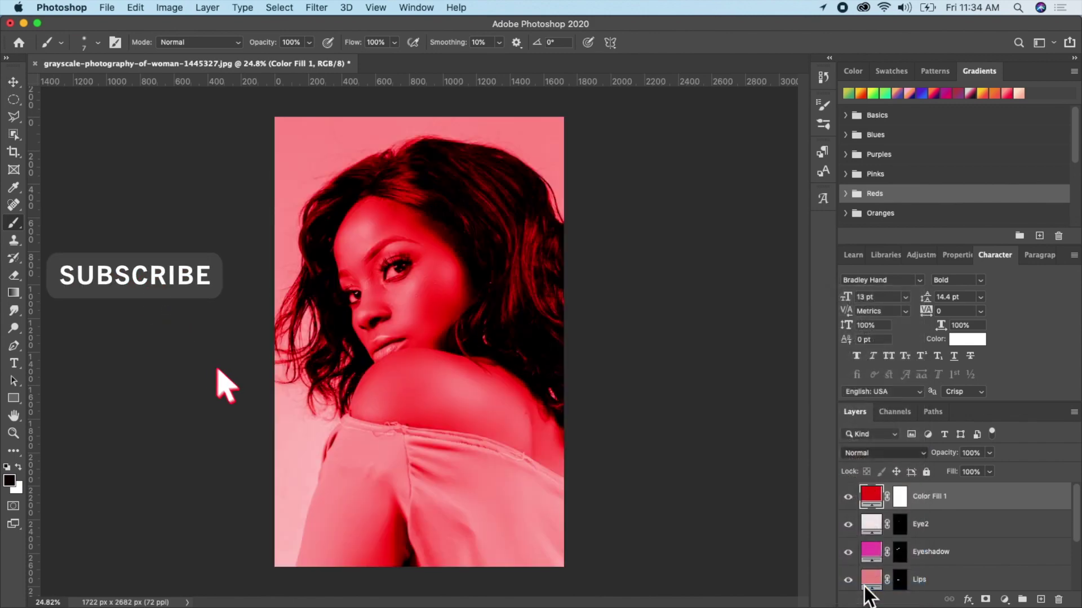
left_click(898, 503)
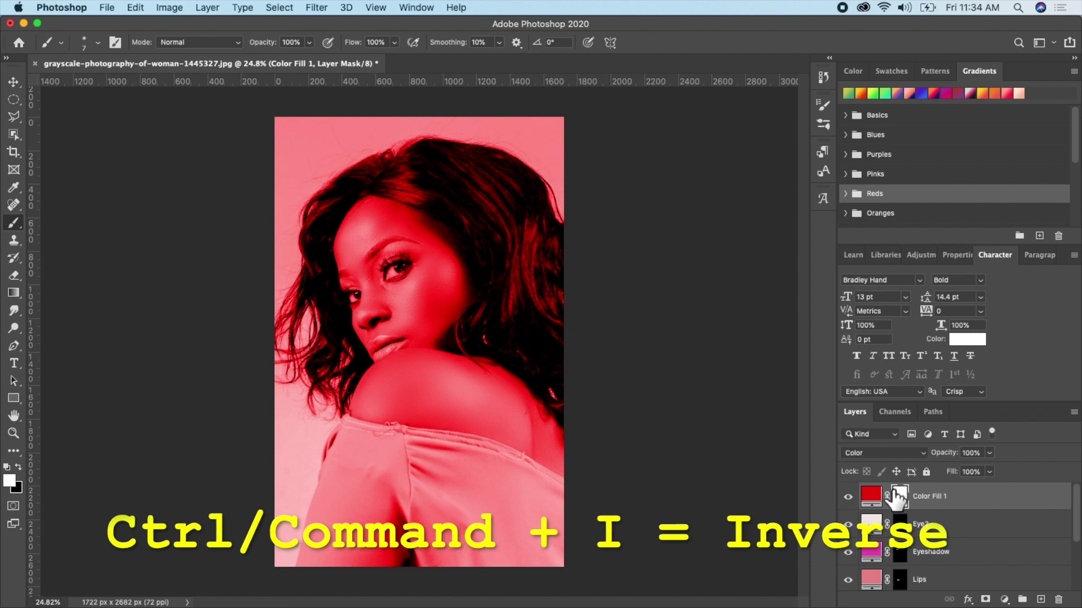
- Invert the red fill's mask and paint the tint onto the sleeve, shoulder and collar with a soft brush
key("super+i")
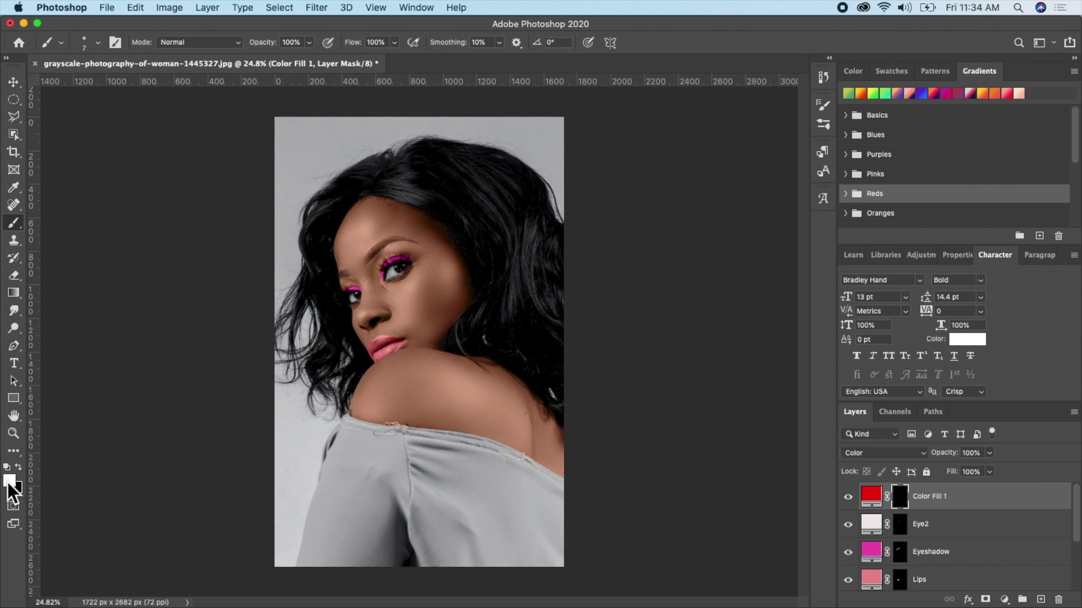
key("period")
key("bracketright")
key("bracketright")
key("bracketright")
key("bracketright")
key("bracketright")
key("bracketright")
key("bracketright")
key("bracketright")
key("bracketright")
key("bracketright")
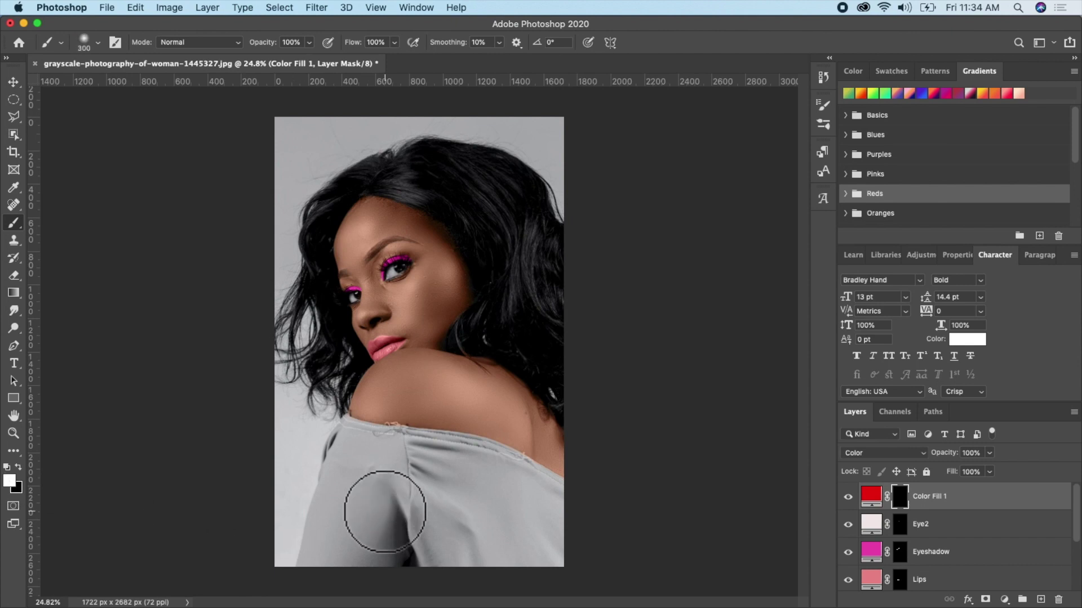
mouse_move(385, 511)
left_mouse_down()
mouse_move(377, 483)
mouse_move(449, 514)
mouse_move(379, 454)
mouse_move(391, 448)
mouse_move(343, 458)
mouse_move(361, 483)
mouse_move(352, 455)
mouse_move(457, 487)
mouse_move(430, 512)
mouse_move(466, 535)
mouse_move(422, 490)
left_mouse_up()
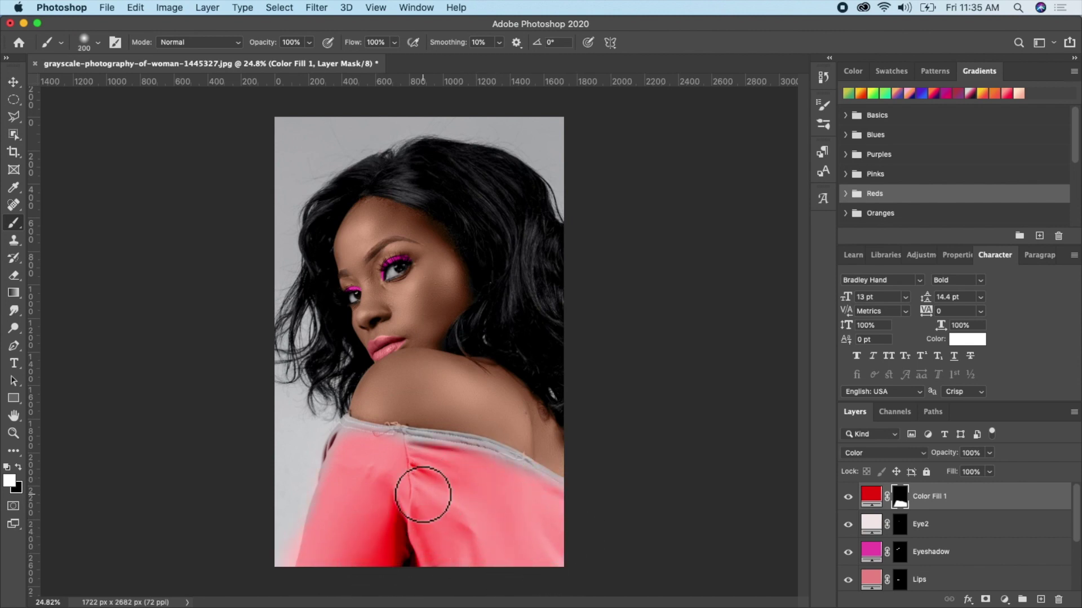
key("bracketleft")
key("bracketleft")
key("bracketleft")
key("bracketleft")
key("bracketleft")
key("bracketleft")
key("bracketleft")
scroll(428, 493, "up", 5)
mouse_move(186, 282)
left_mouse_down()
mouse_move(137, 338)
mouse_move(111, 398)
mouse_move(159, 331)
mouse_move(321, 188)
mouse_move(314, 202)
mouse_move(404, 218)
mouse_move(343, 260)
mouse_move(424, 206)
mouse_move(370, 169)
mouse_move(418, 193)
mouse_move(276, 177)
mouse_move(411, 225)
mouse_move(271, 245)
left_mouse_up()
- Tint the collar along the neckline and clean stray tint from the neck edges
key("x")
key("x")
key("bracketleft")
key("bracketleft")
key("bracketleft")
key("bracketleft")
key("bracketleft")
key("bracketleft")
mouse_move(163, 248)
left_mouse_down()
mouse_move(174, 287)
mouse_move(394, 288)
mouse_move(614, 313)
mouse_move(763, 375)
left_mouse_up()
scroll(762, 374, "right", 5)
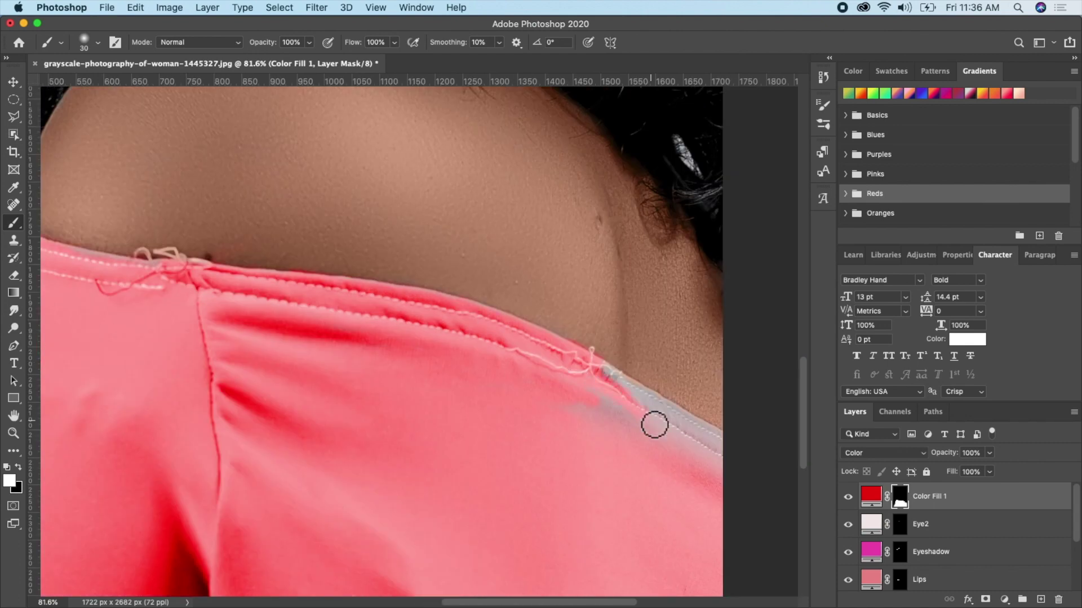
scroll(563, 357, "up", 3)
key("x")
key("bracketleft")
key("bracketleft")
key("bracketleft")
key("bracketleft")
key("bracketleft")
key("x")
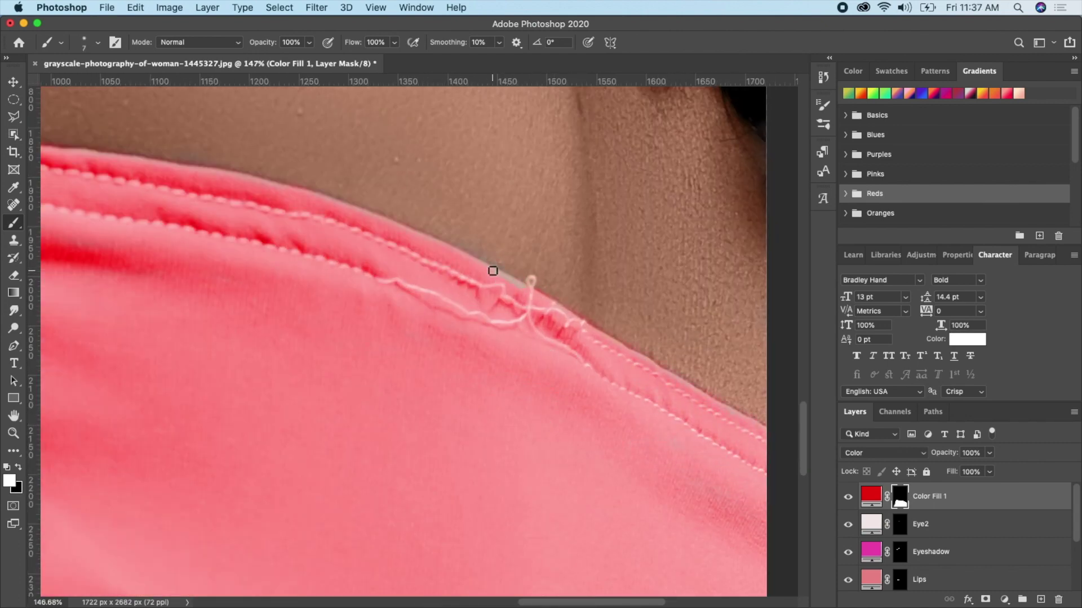
scroll(246, 512, "up", 6)
scroll(246, 512, "left", 7)
scroll(367, 546, "down", 5)
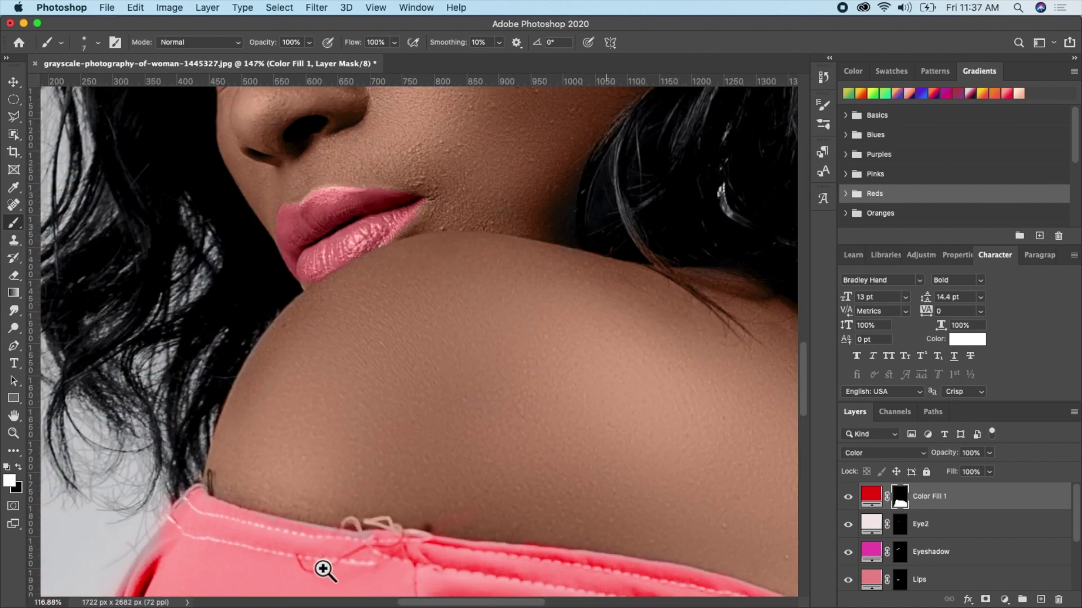
scroll(400, 454, "down", 1)
scroll(398, 458, "down", 4)
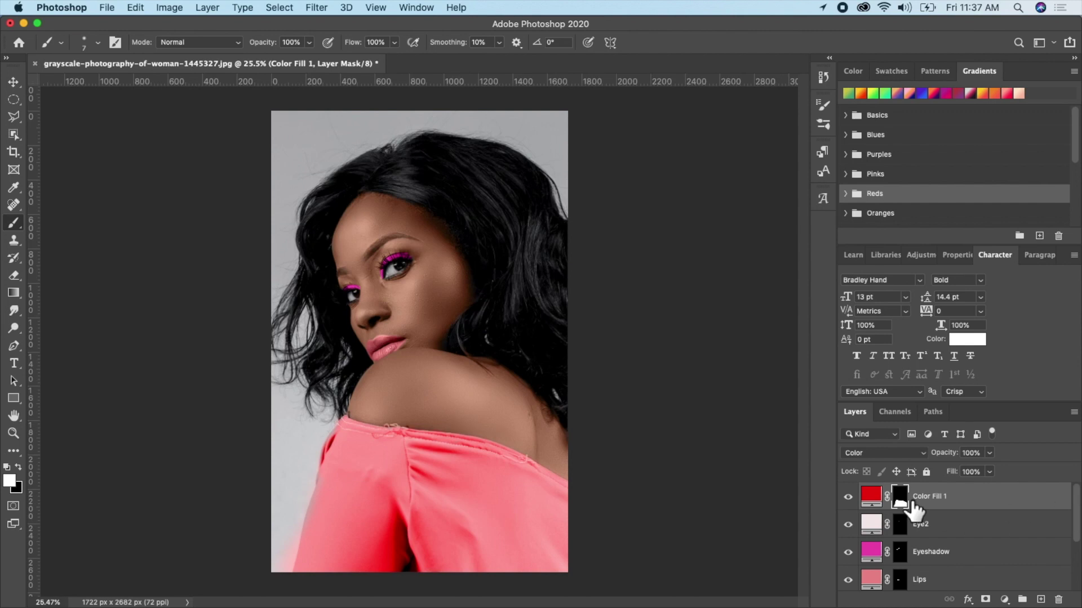
scroll(913, 508, "down", 3)
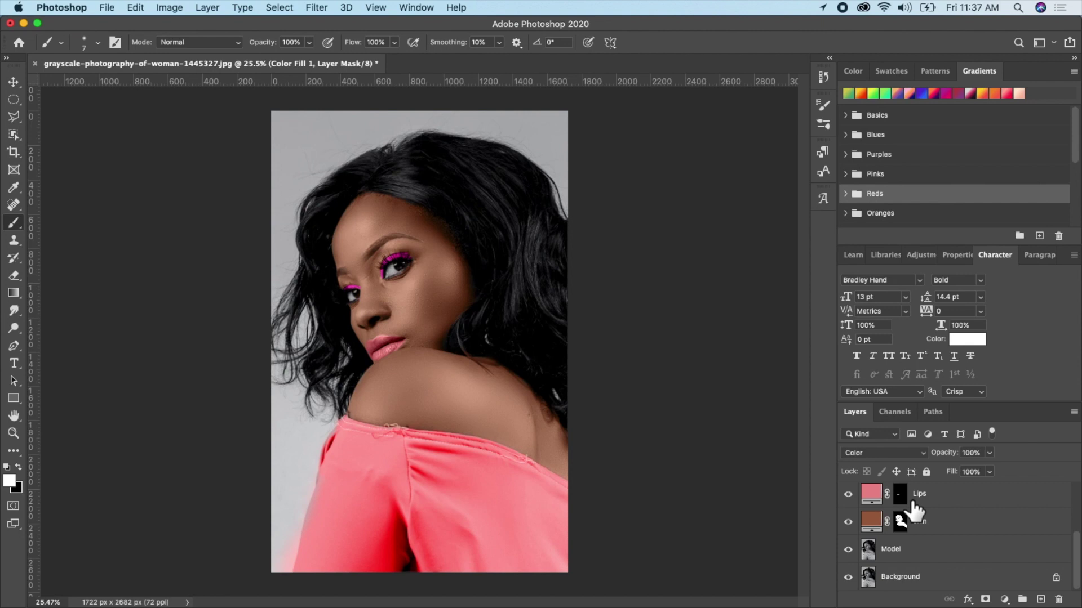
scroll(914, 510, "up", 3)
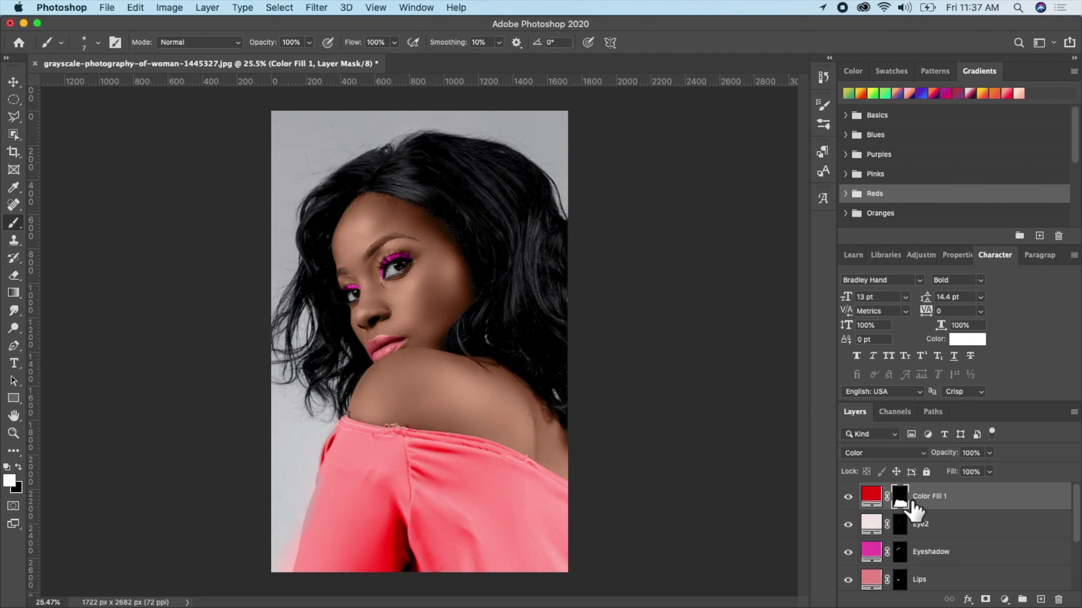
- Rename the red fill layer Cloth
double_click(924, 496)
type("Clth")
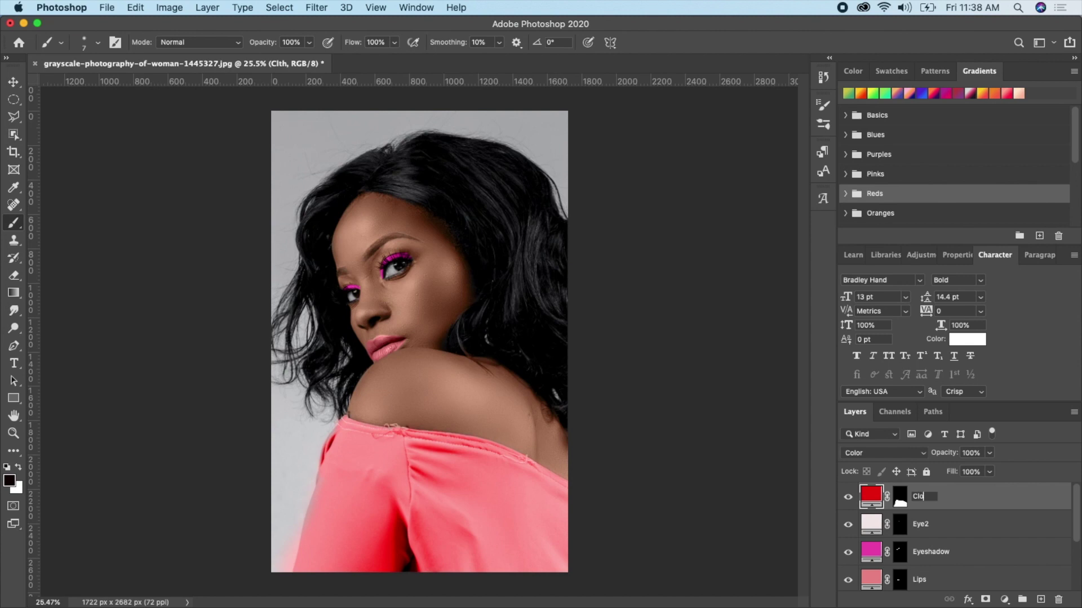
key("Return")
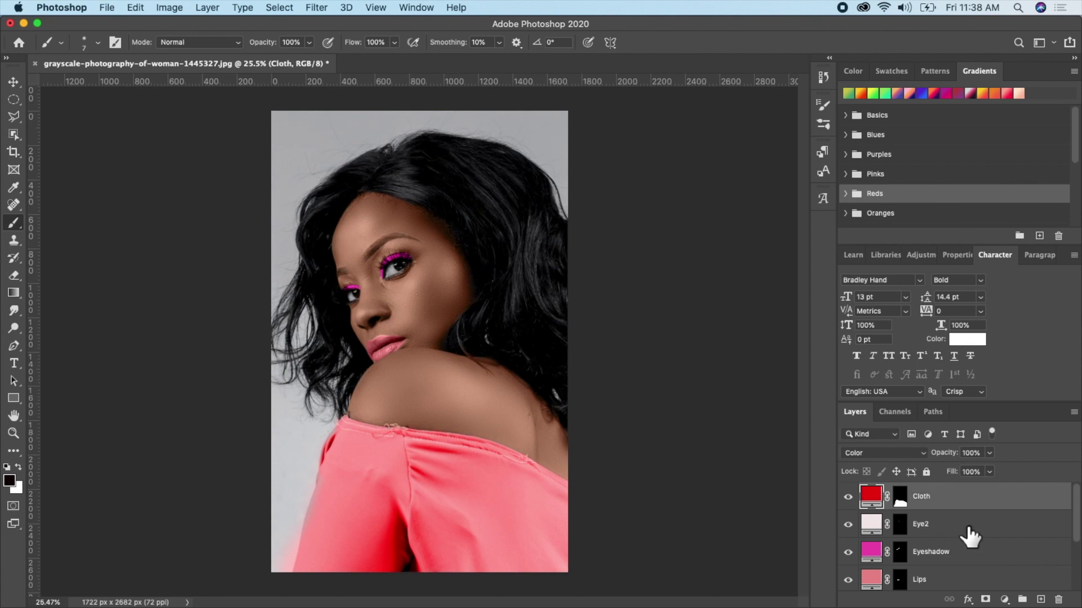
scroll(884, 524, "down", 1)
scroll(883, 523, "up", 1)
- Recolour the Cloth fill from red to a soft pink, #edb8e4
double_click(871, 494)
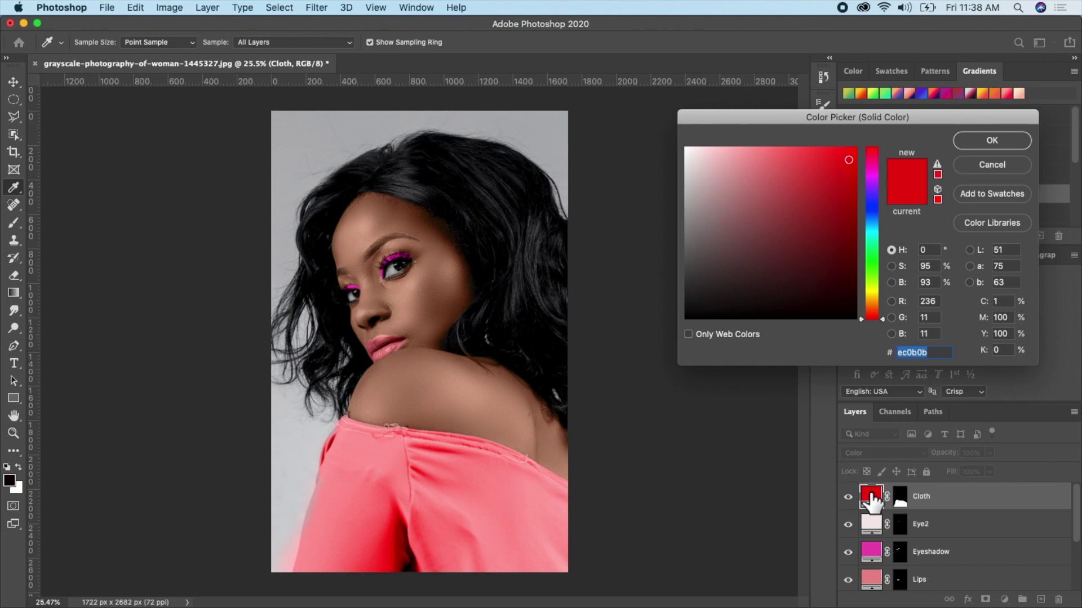
left_click_drag(876, 209, 870, 282)
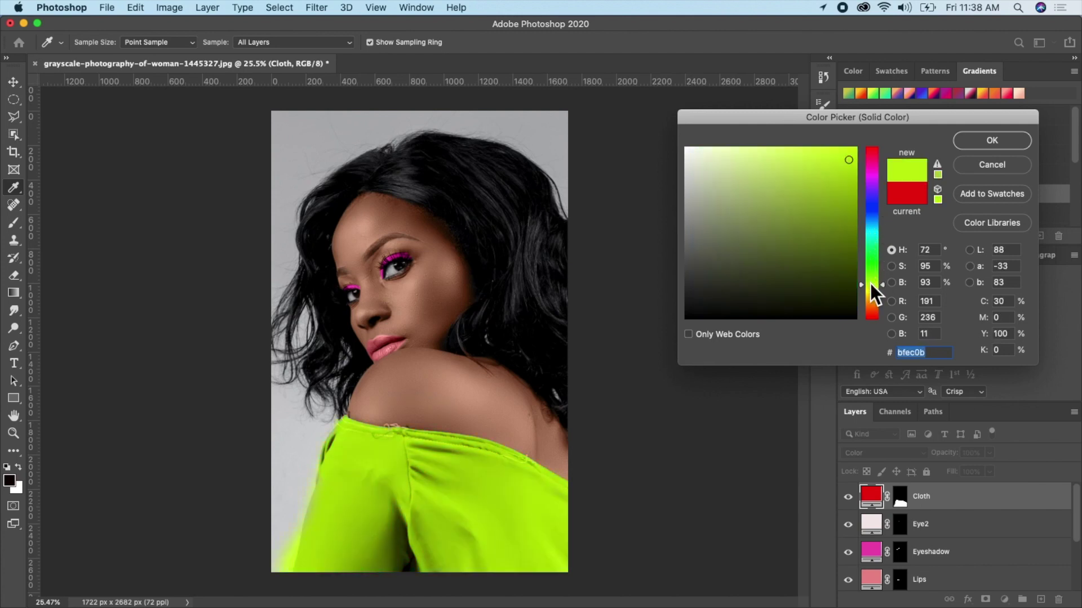
left_click(806, 190)
mouse_move(806, 190)
left_mouse_down()
mouse_move(763, 177)
mouse_move(721, 189)
left_mouse_up()
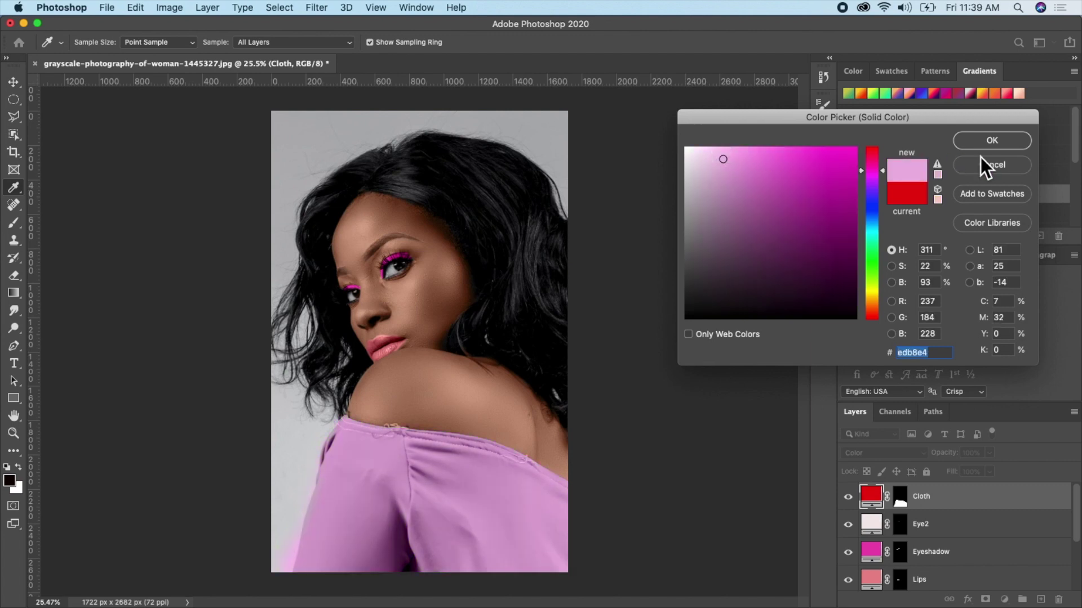
left_click(990, 142)
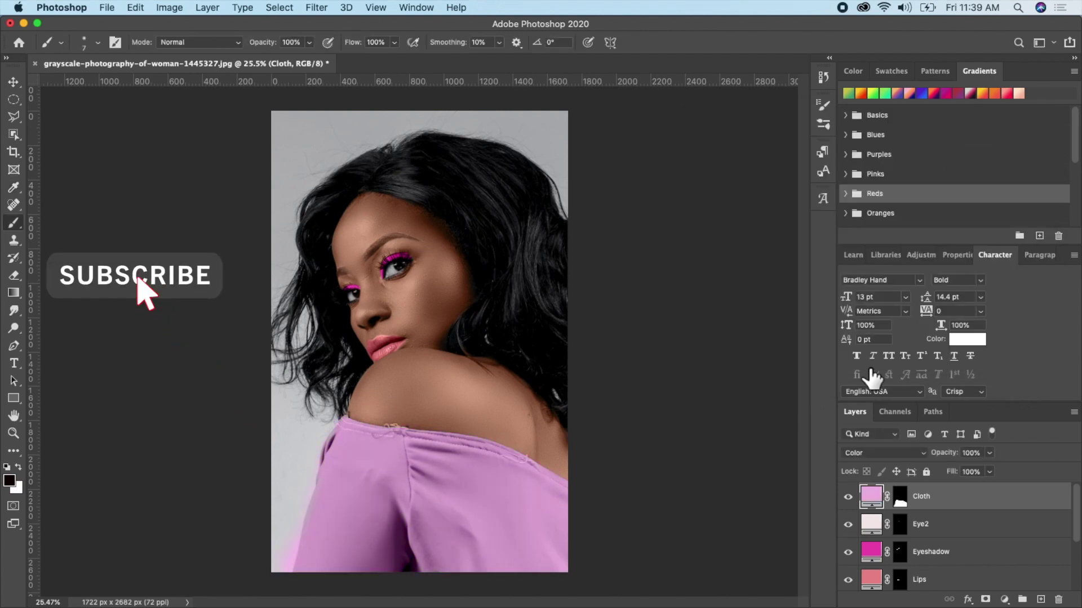
- Select the Eyeshadow layer and set its opacity to about 81%
left_click(930, 529)
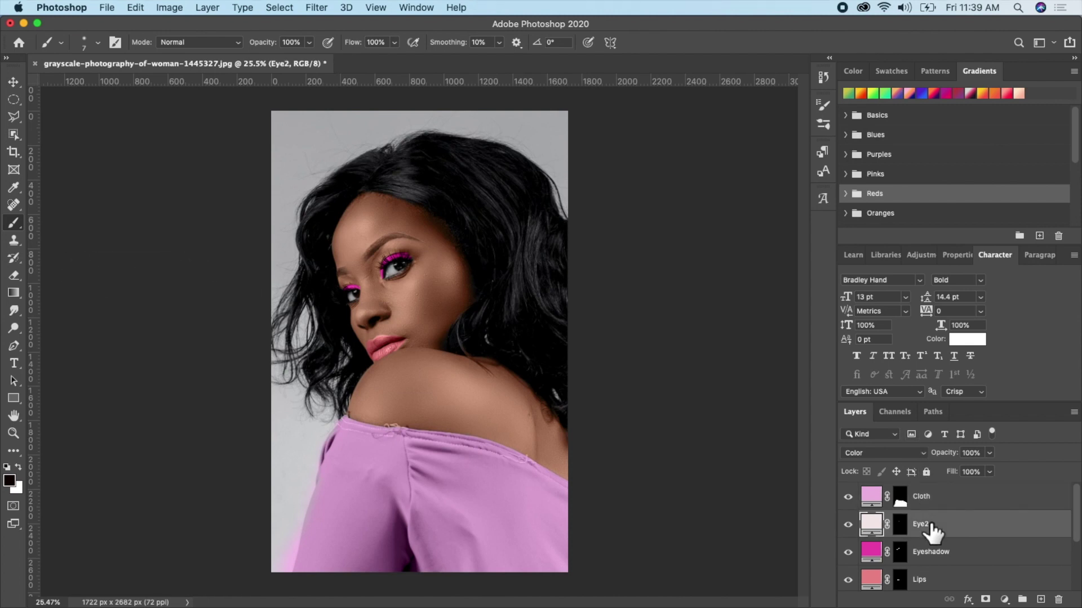
left_click(930, 557)
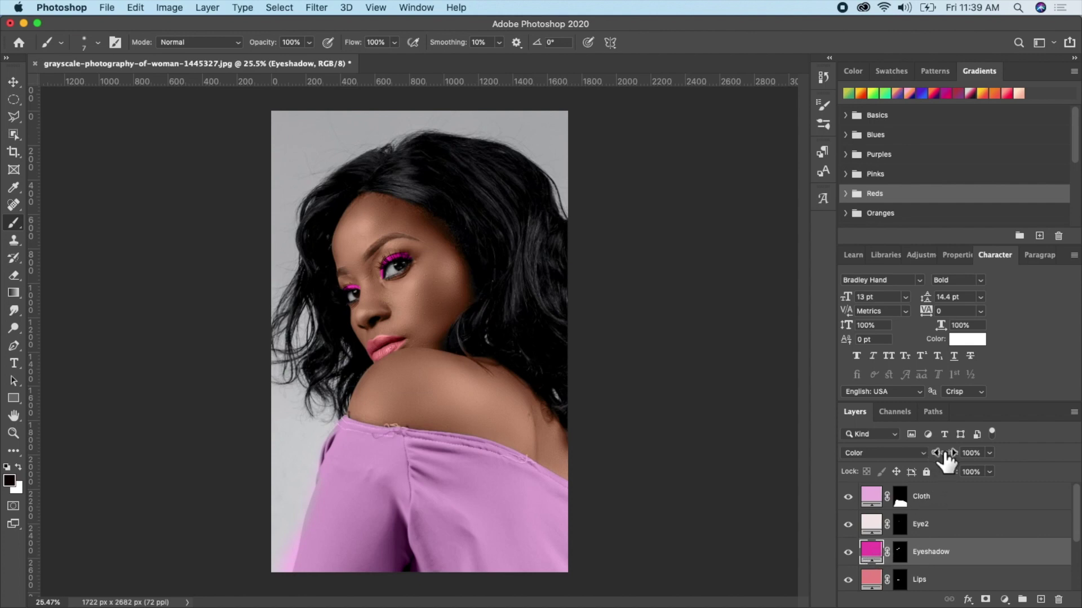
left_click_drag(941, 453, 905, 449)
left_click_drag(897, 452, 941, 458)
- Change the Eyeshadow fill colour from pink trials to cyan #09bbdb, tinting the eyelids turquoise
double_click(871, 551)
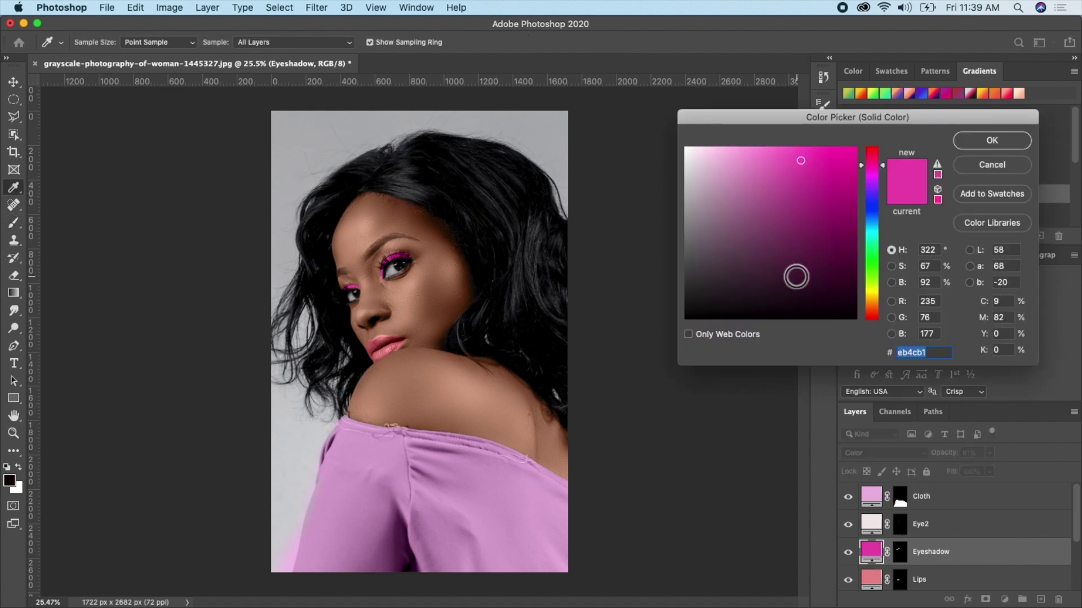
left_click(796, 276)
left_click(818, 172)
left_click(846, 153)
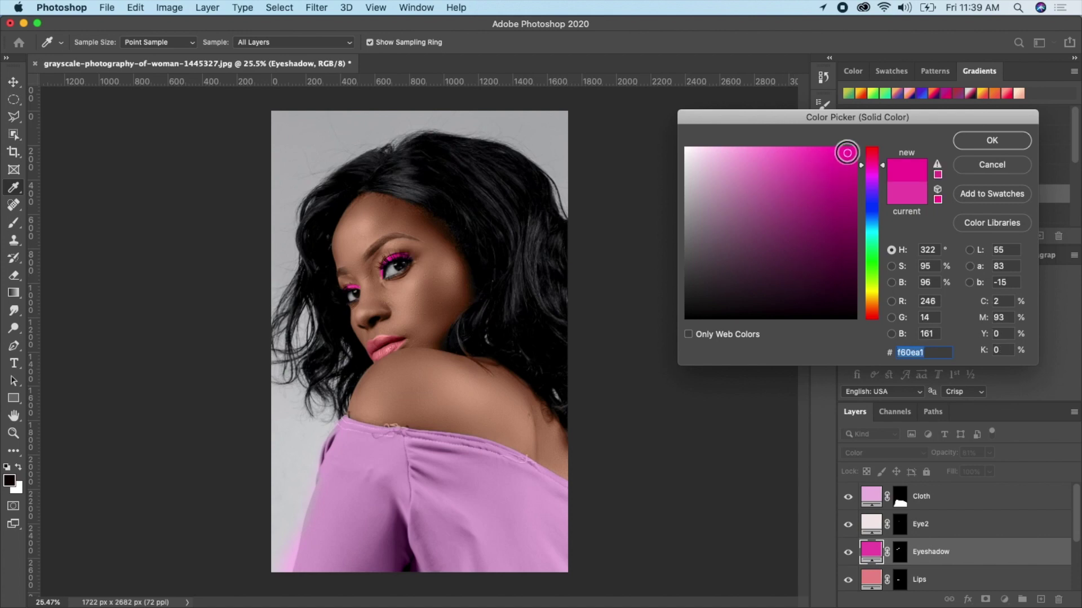
mouse_move(871, 157)
left_mouse_down()
mouse_move(875, 265)
mouse_move(871, 225)
left_mouse_up()
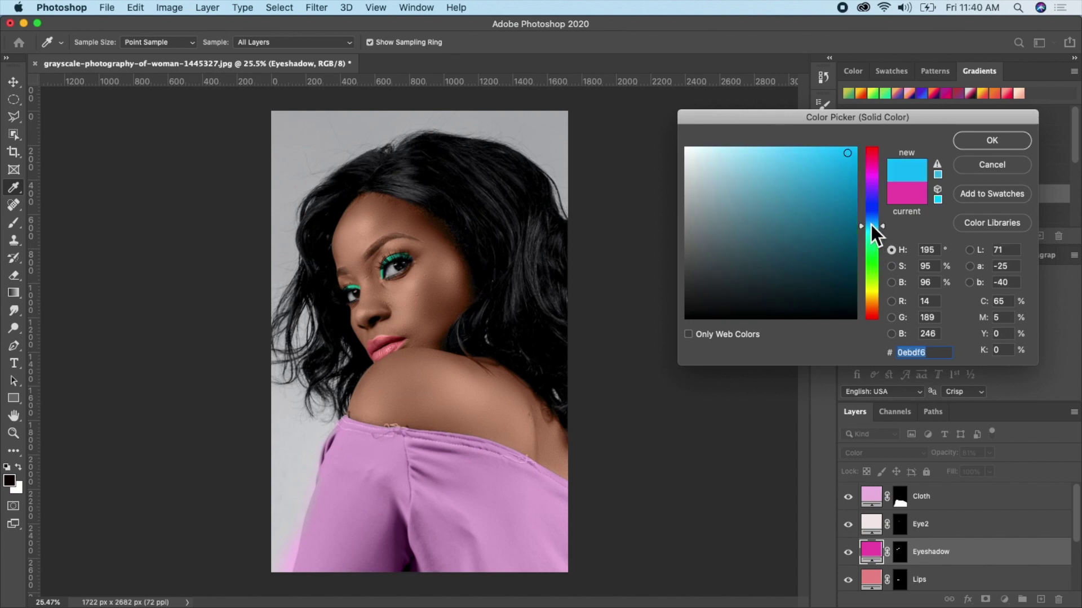
left_click(849, 171)
left_click_drag(871, 227, 871, 229)
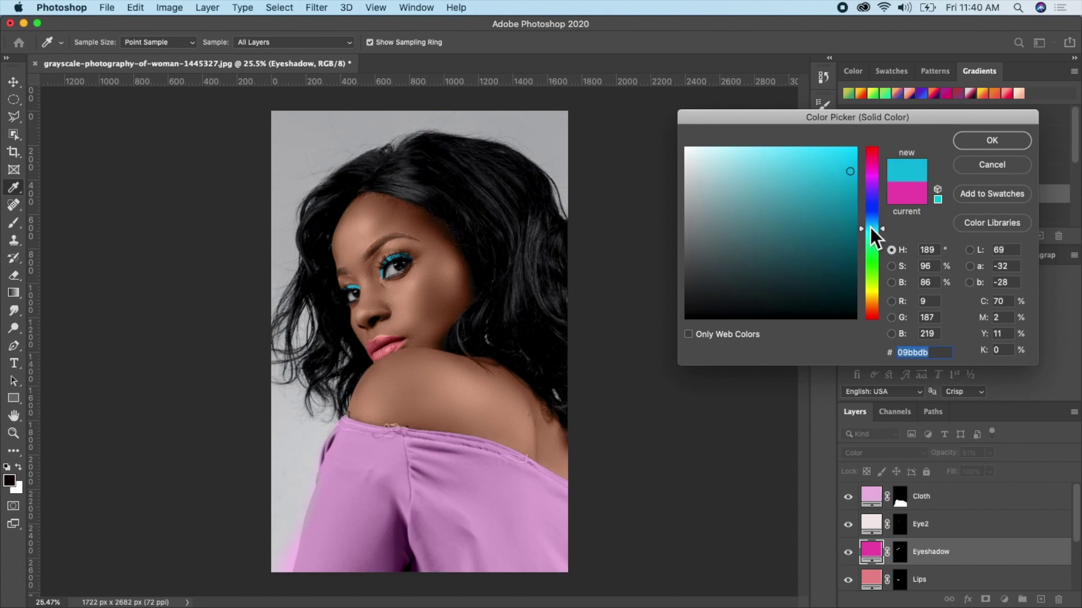
left_click(994, 142)
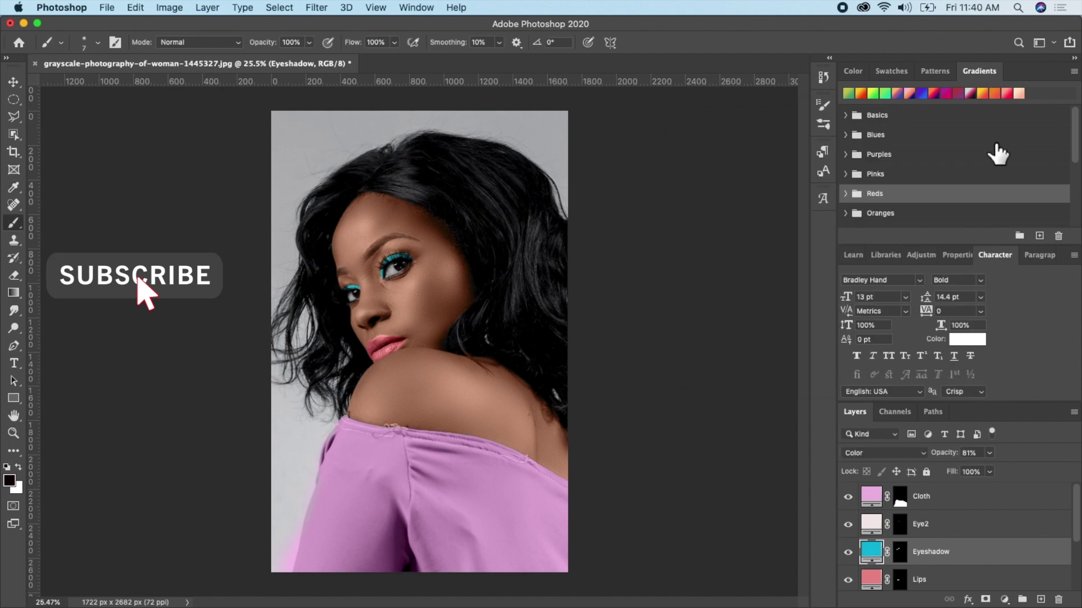
scroll(891, 490, "down", 2)
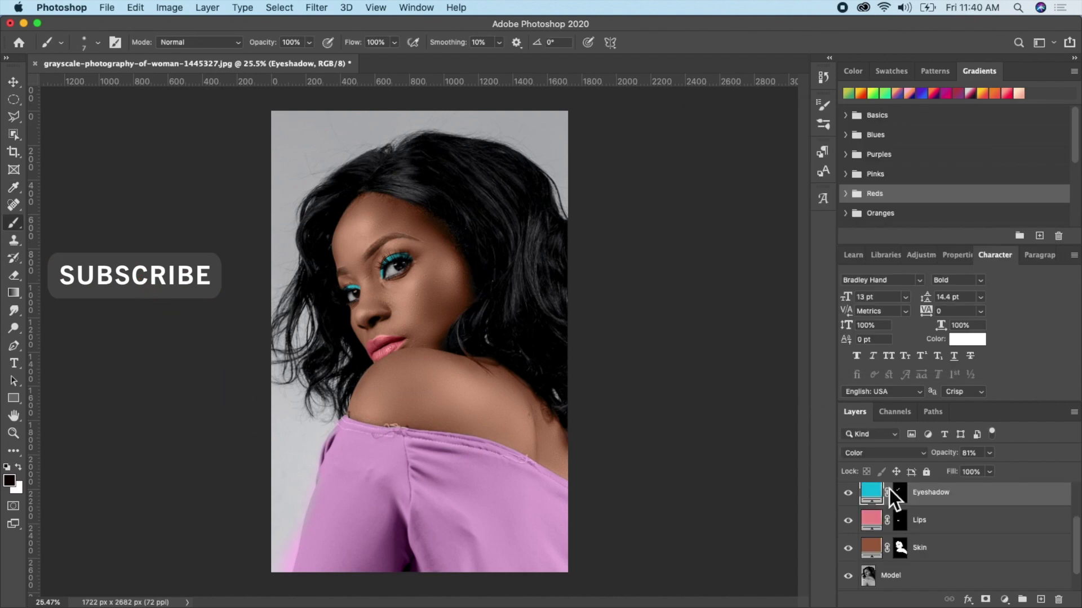
- Try red, blue, cyan, green and yellow-green hues on the Lips fill colour
double_click(873, 521)
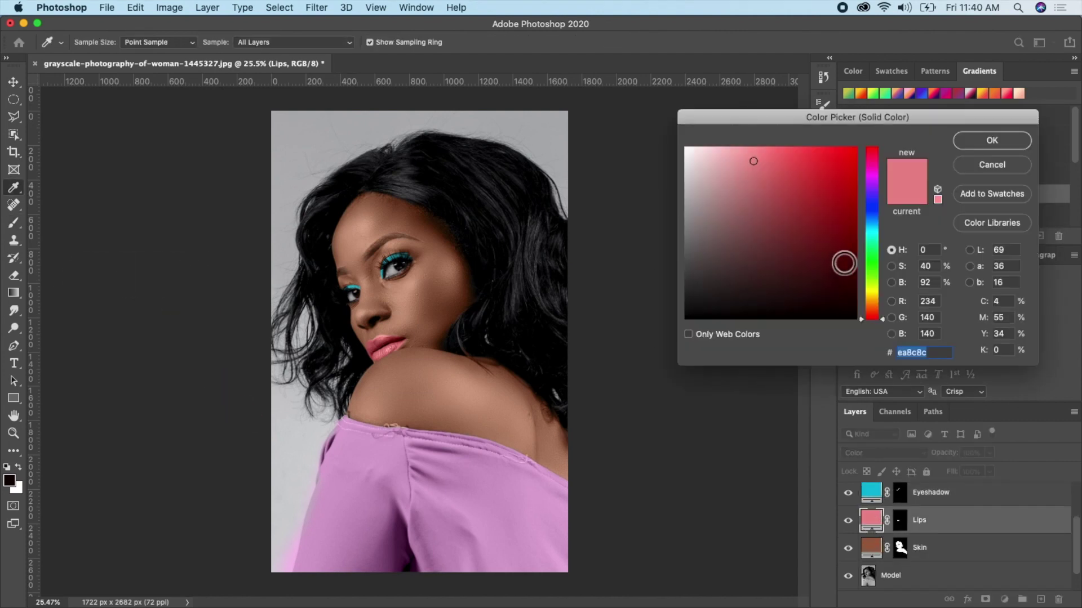
left_click(837, 200)
left_click_drag(837, 200, 846, 159)
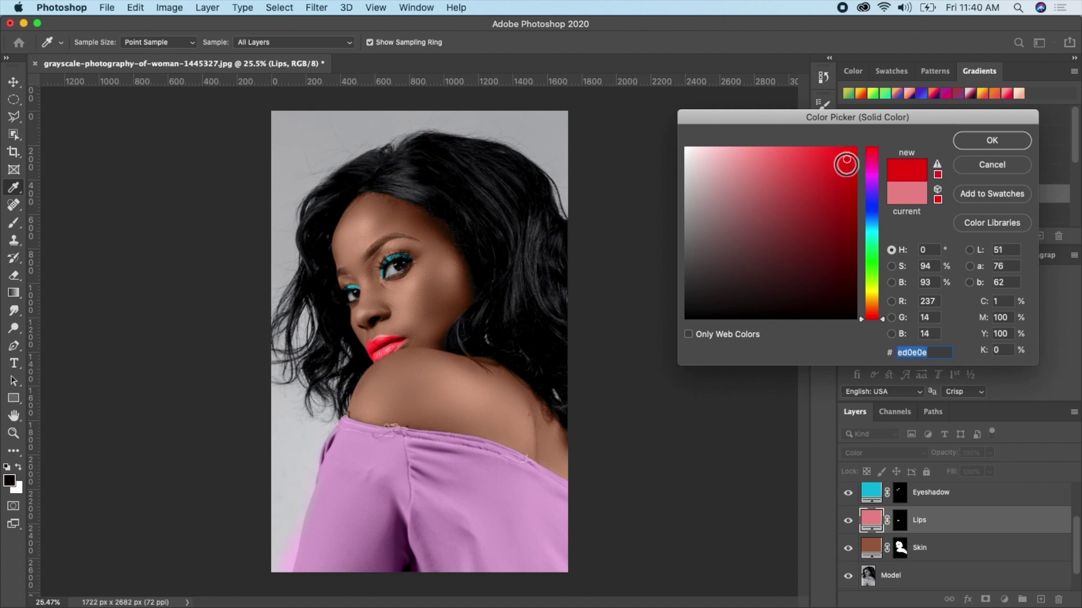
left_click(871, 206)
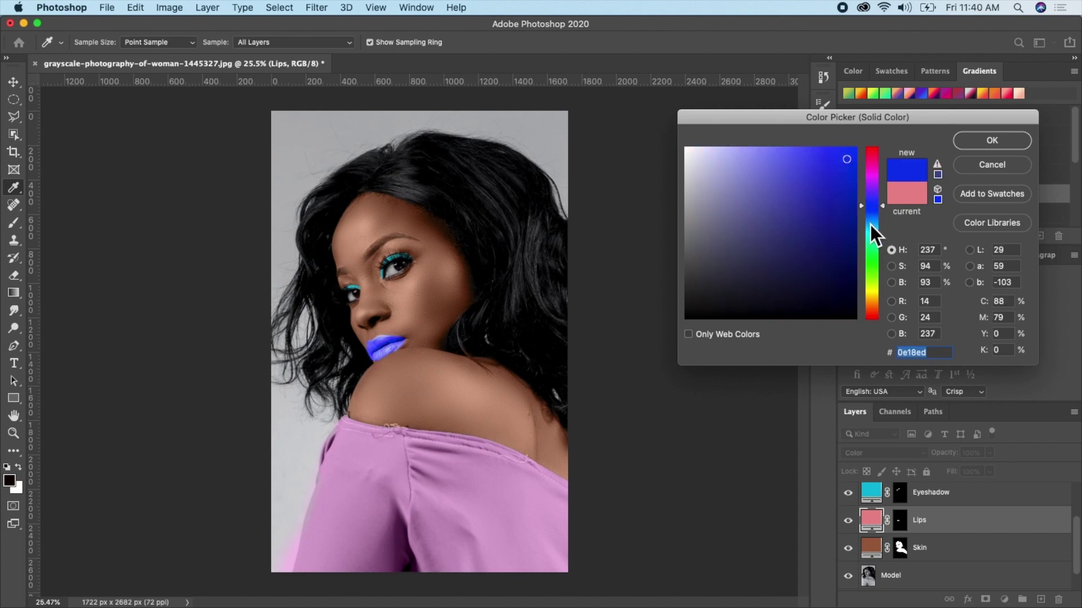
left_click(870, 225)
left_click(873, 252)
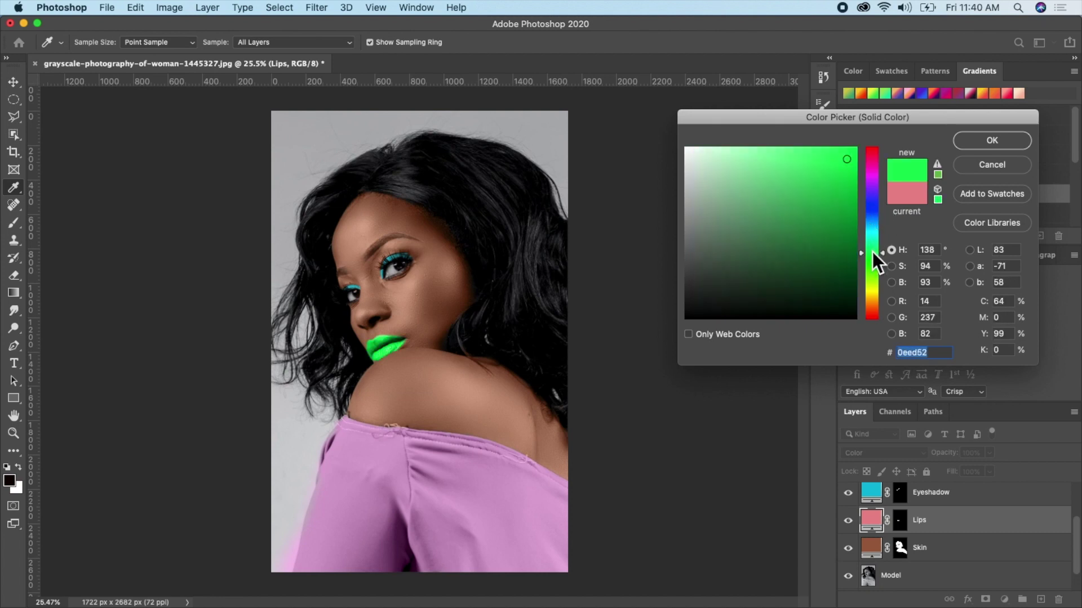
left_click(870, 266)
left_click(871, 279)
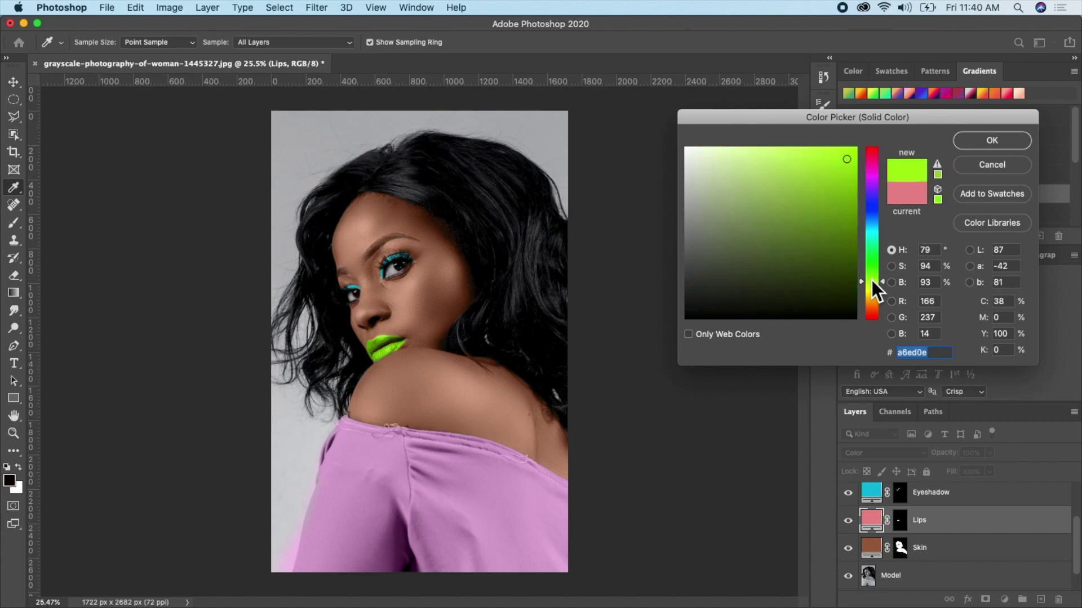
- Settle the Lips fill on vivid magenta-pink #ed0eab after testing orange, teal and purple
left_click(871, 304)
left_click(872, 237)
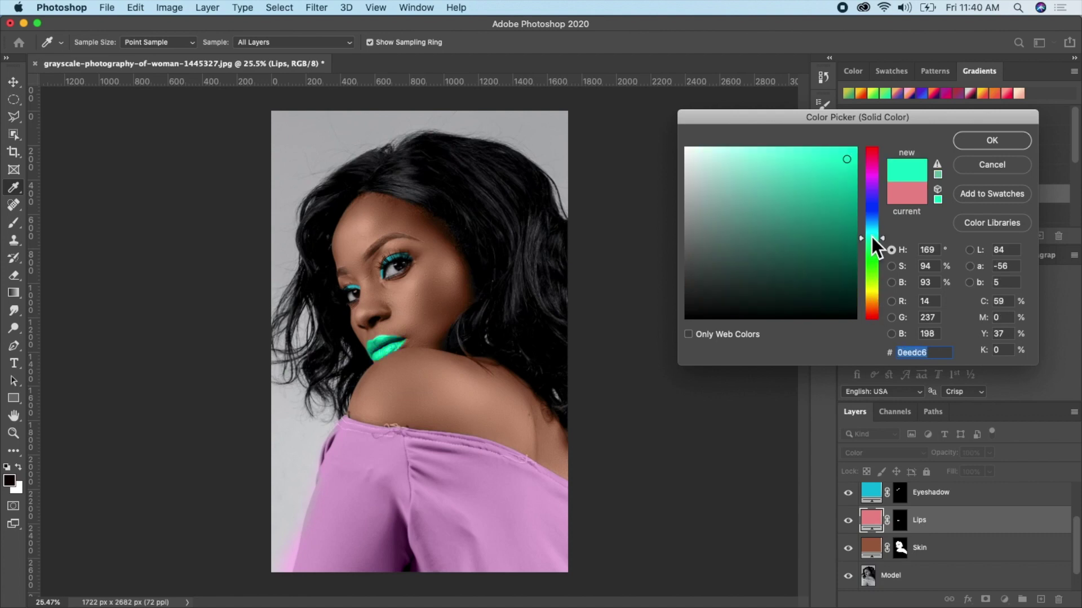
left_click(870, 206)
left_click(871, 185)
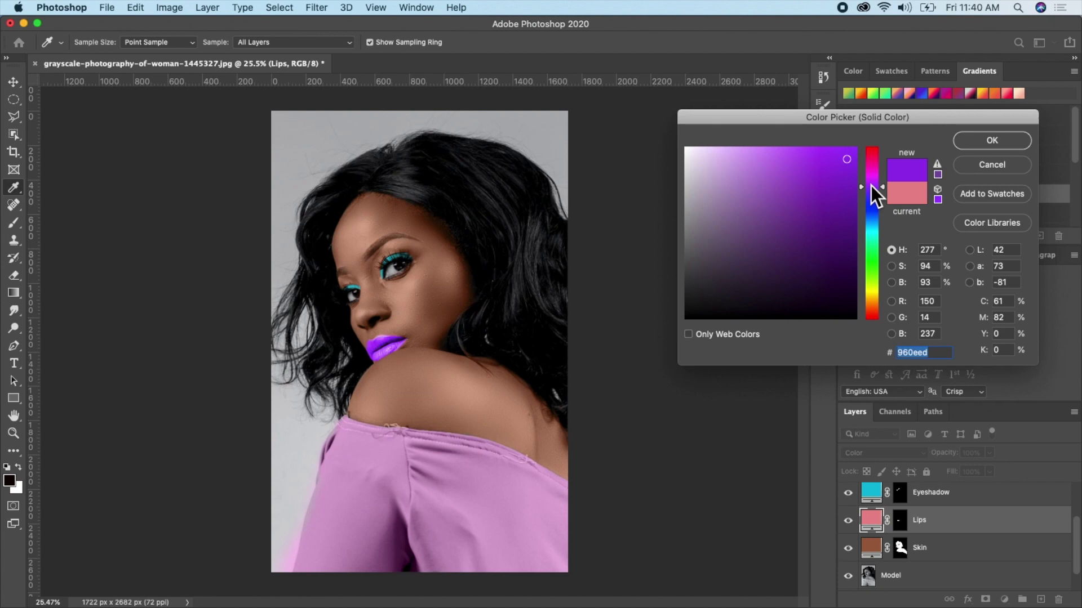
left_click(874, 166)
left_click(871, 157)
left_click(967, 144)
key("b")
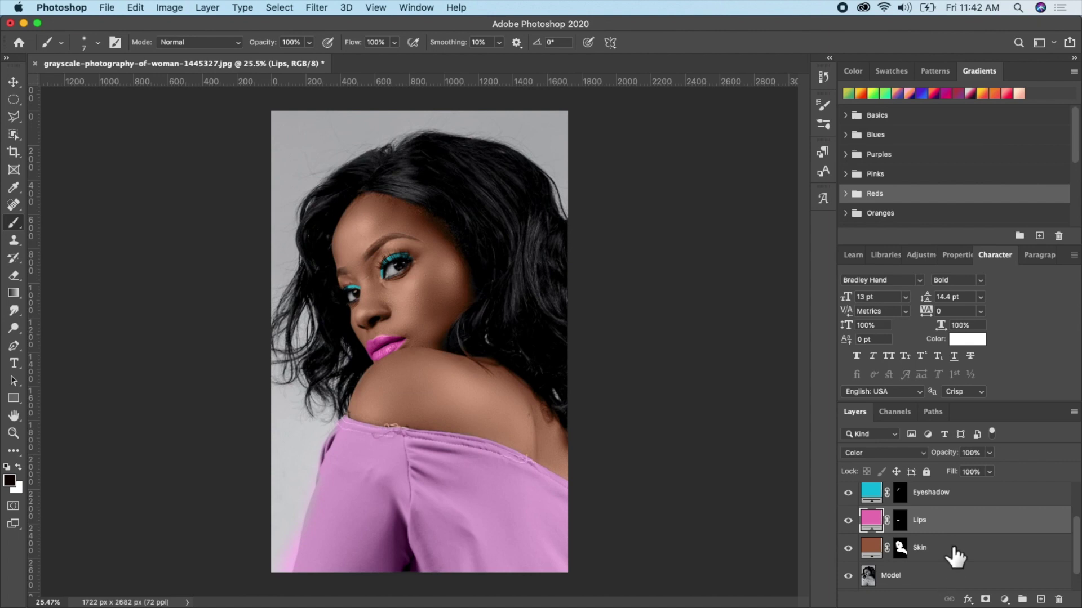
double_click(871, 546)
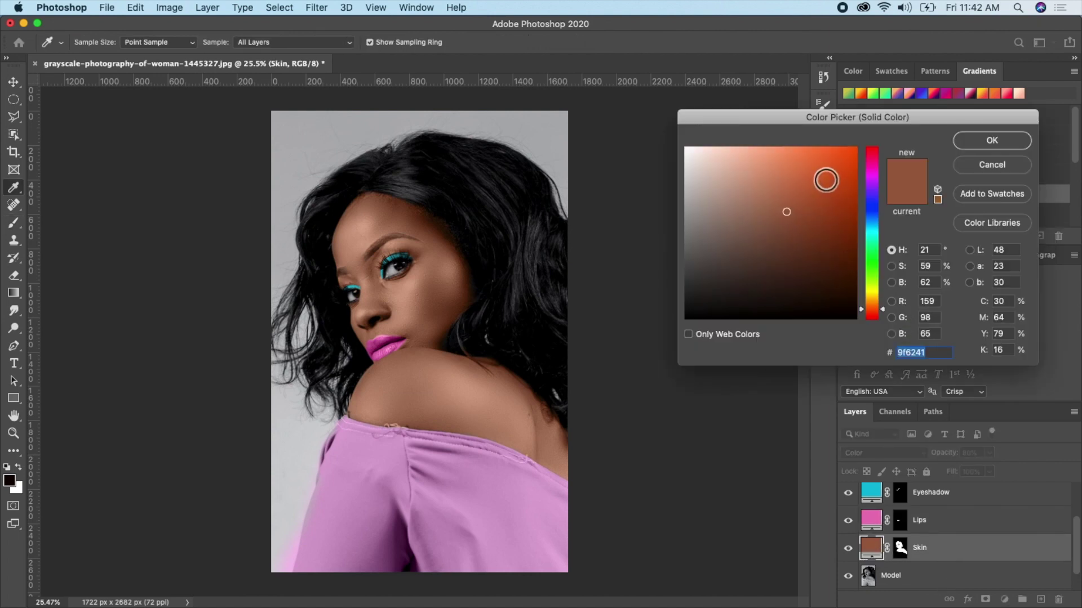
left_click(831, 170)
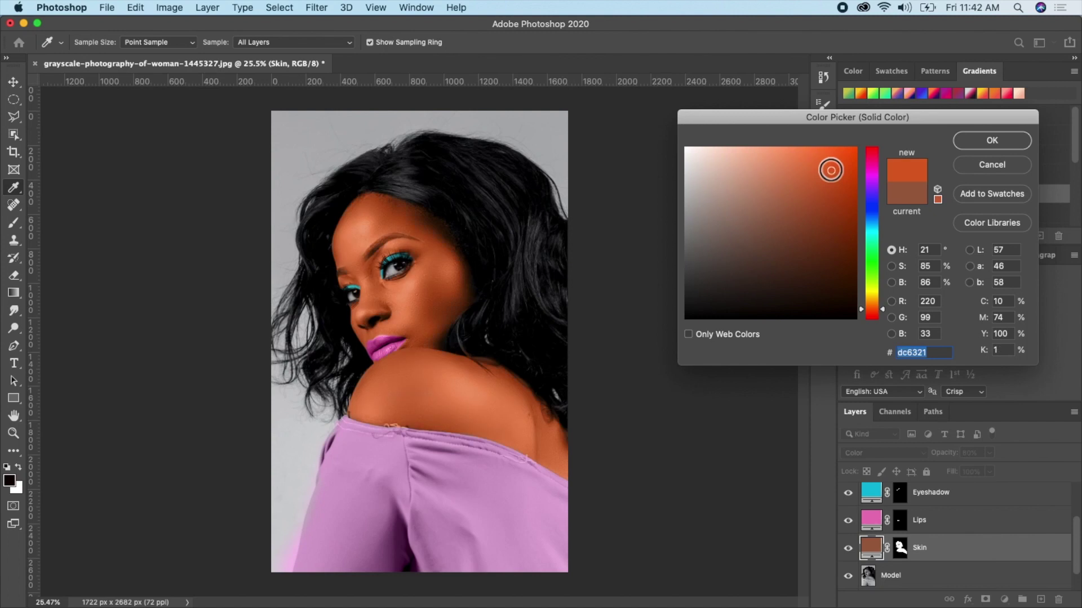
left_click(873, 268)
left_click_drag(843, 171, 813, 191)
left_click(871, 230)
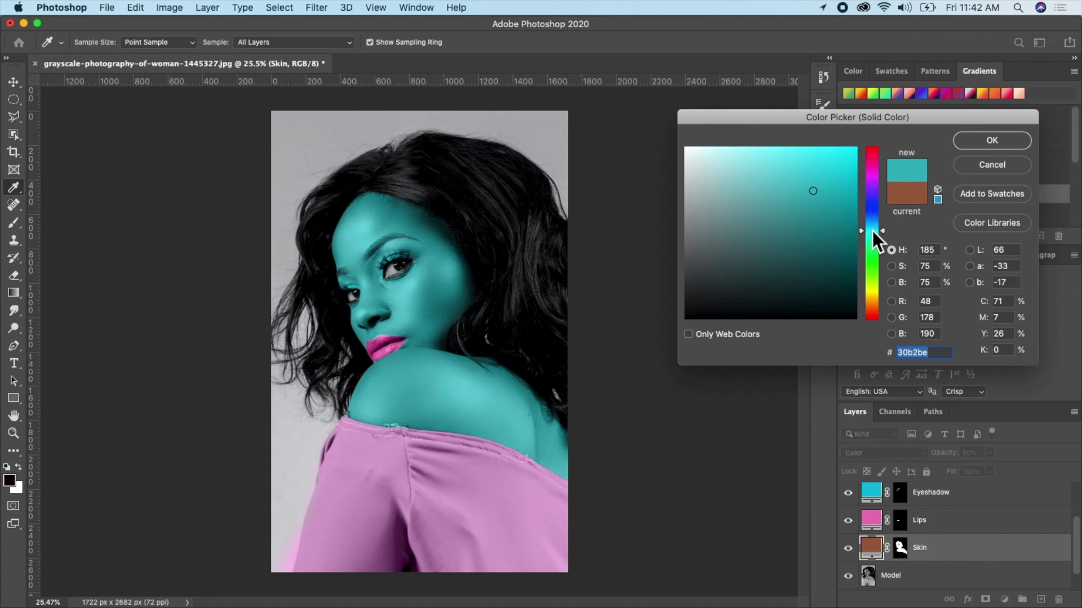
left_click(872, 179)
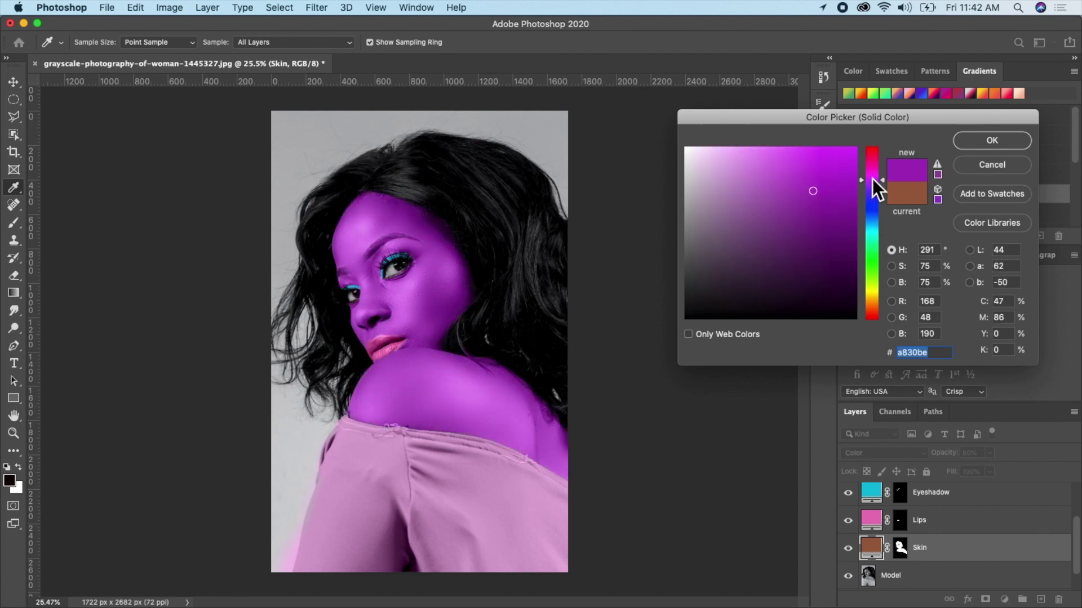
left_click_drag(872, 178, 870, 167)
left_click(834, 163)
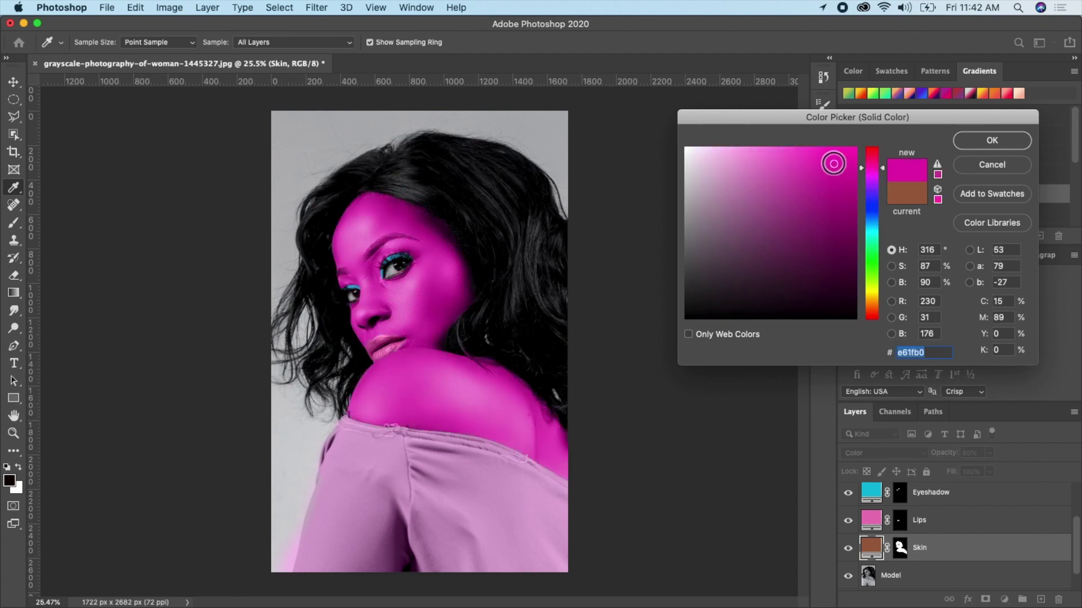
left_click(763, 169)
left_click(811, 257)
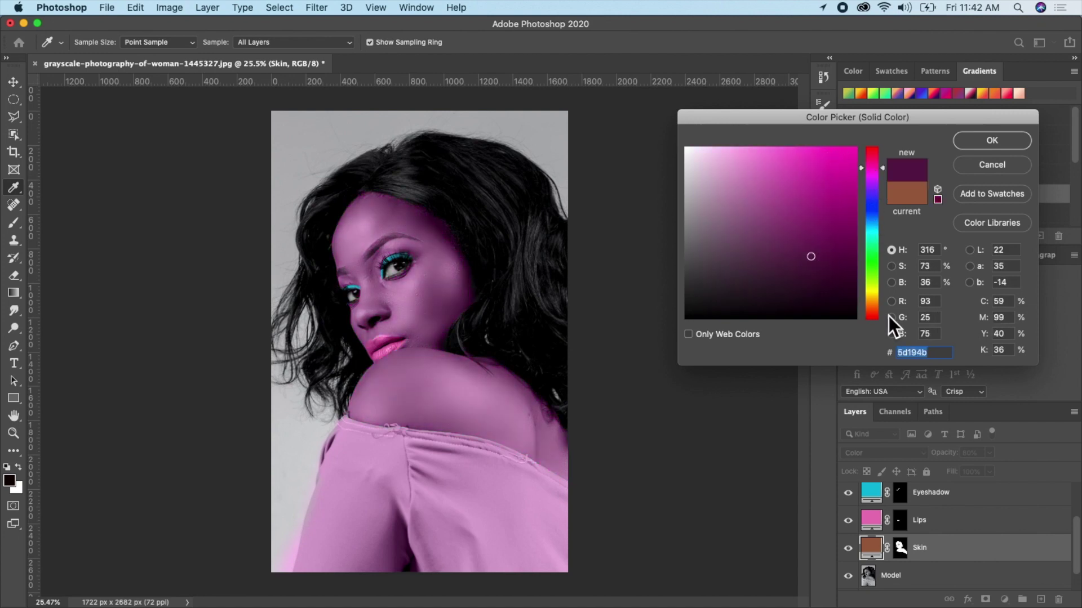
left_click(871, 313)
left_click_drag(871, 319, 871, 276)
left_click(830, 160)
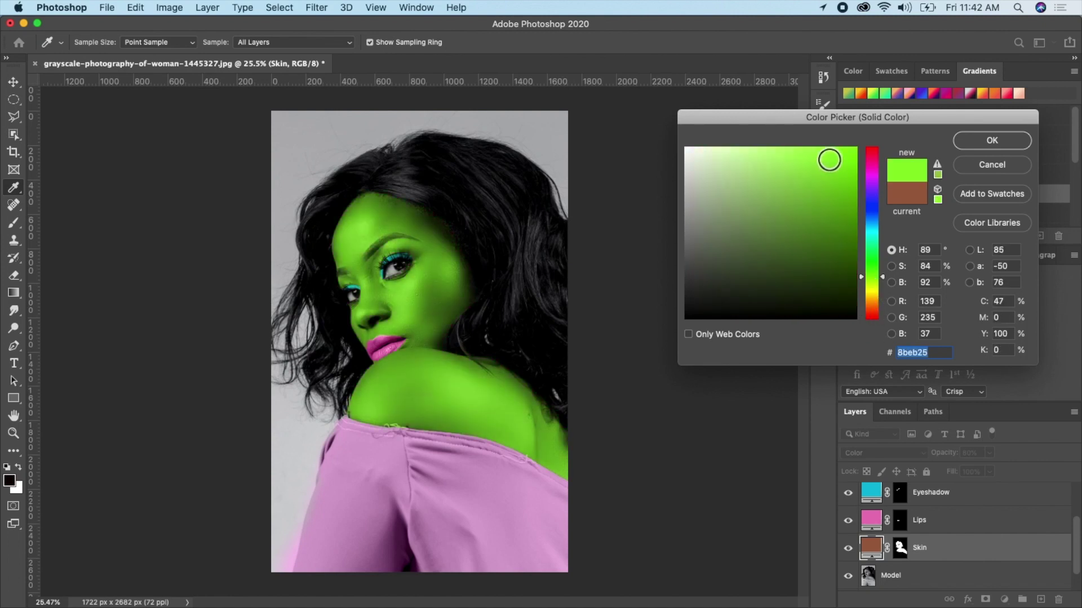
left_click(871, 316)
left_click(978, 164)
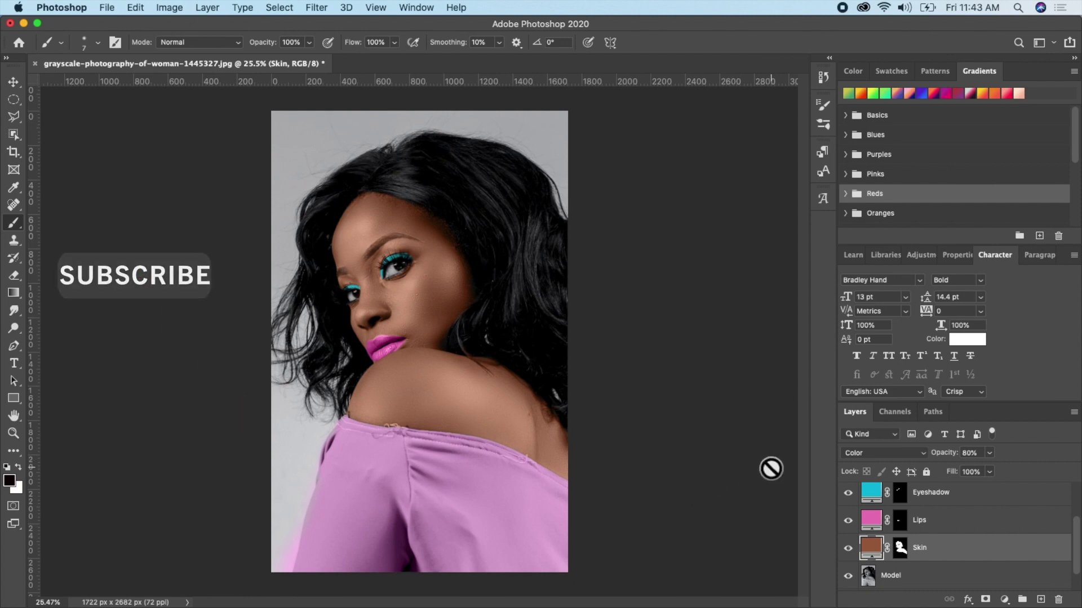
- Group the Skin, Lips, Eyeshadow, Eye2 and Cloth layers into Group 1
left_click(963, 524, "shift")
scroll(965, 532, "up", 1)
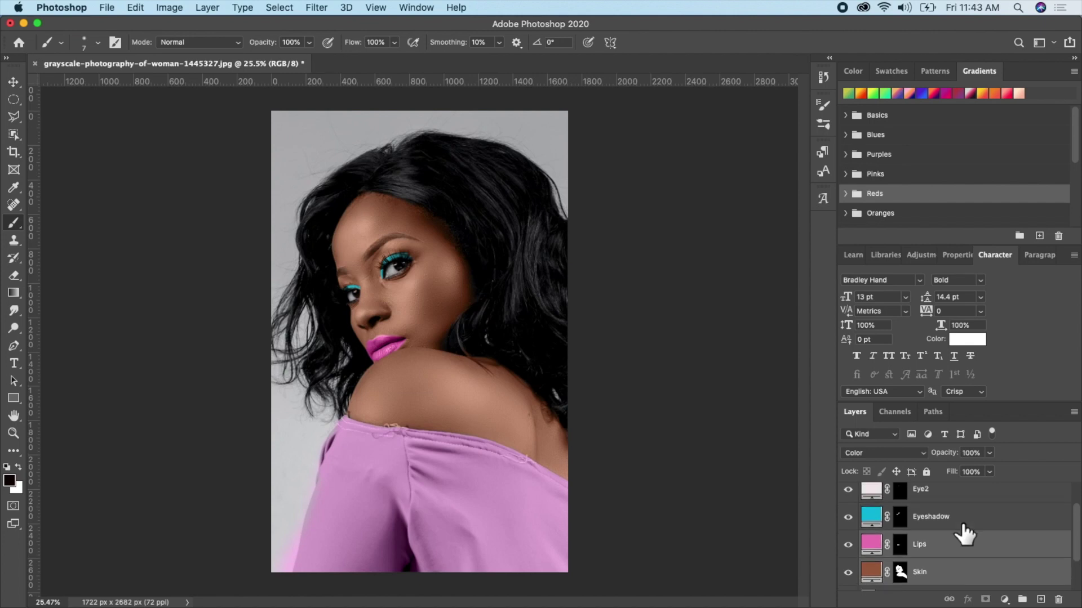
left_click(964, 523, "shift")
left_click(961, 499, "shift")
scroll(961, 500, "up", 1)
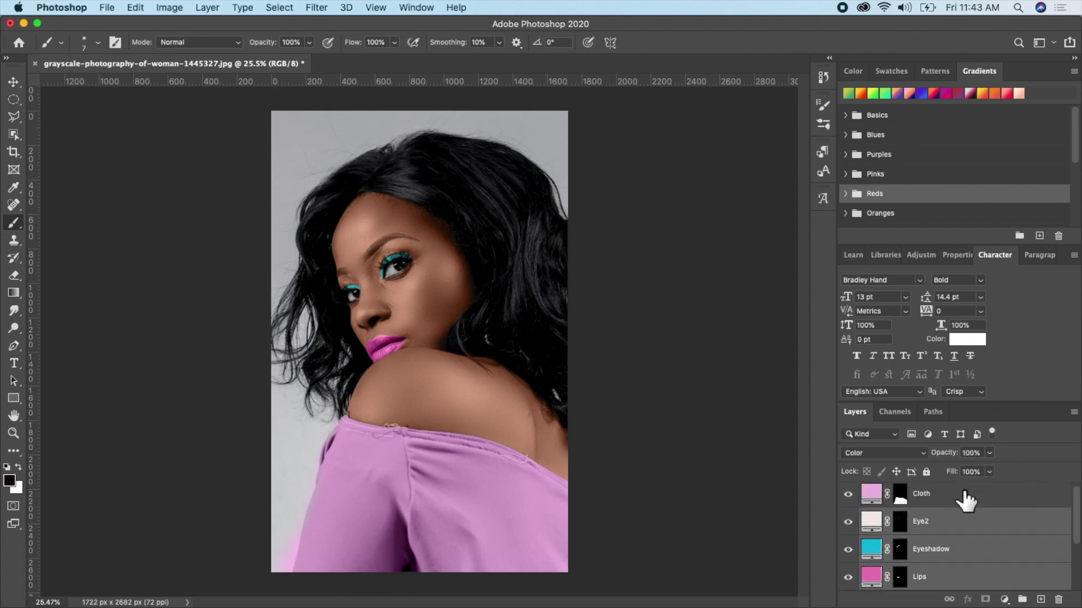
left_click(964, 498, "shift")
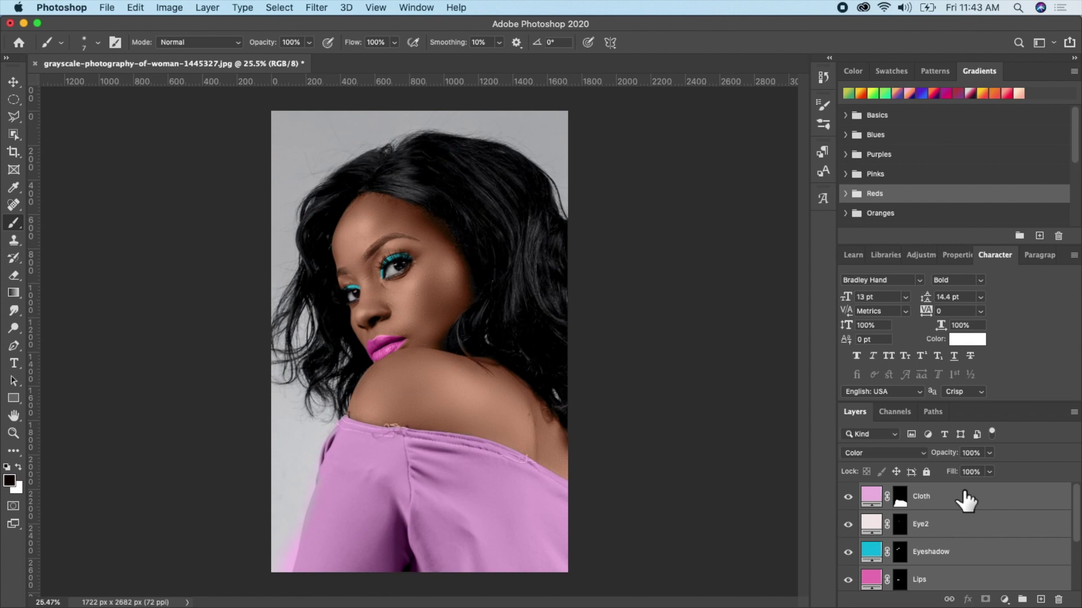
key("super+g")
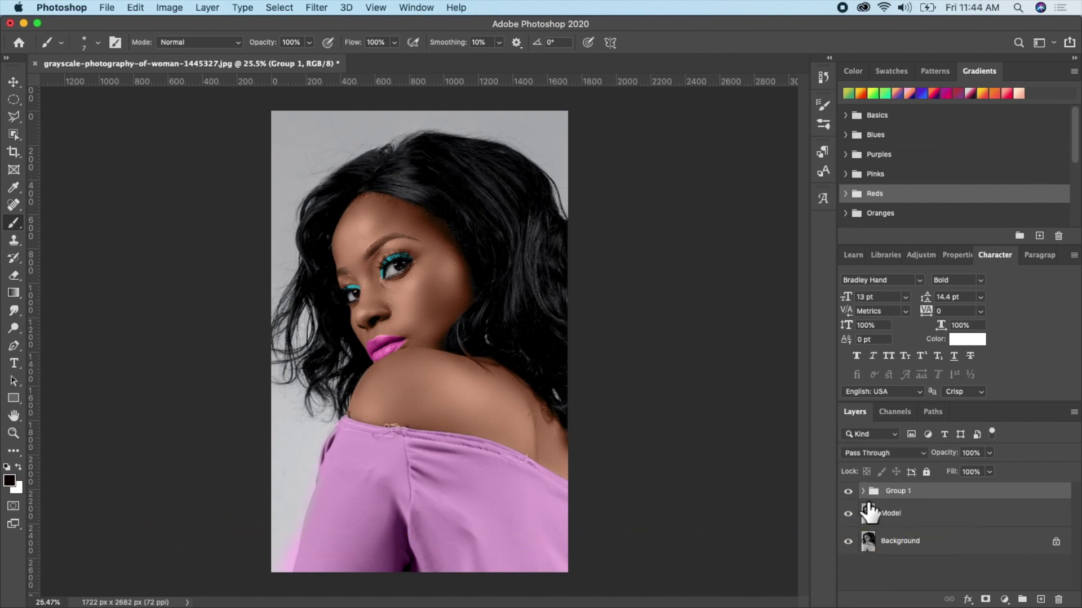
- Toggle the Model and Background layers' visibility to view the colour layers alone
left_click(848, 513)
left_click(847, 542)
left_click(848, 542)
left_click(847, 541)
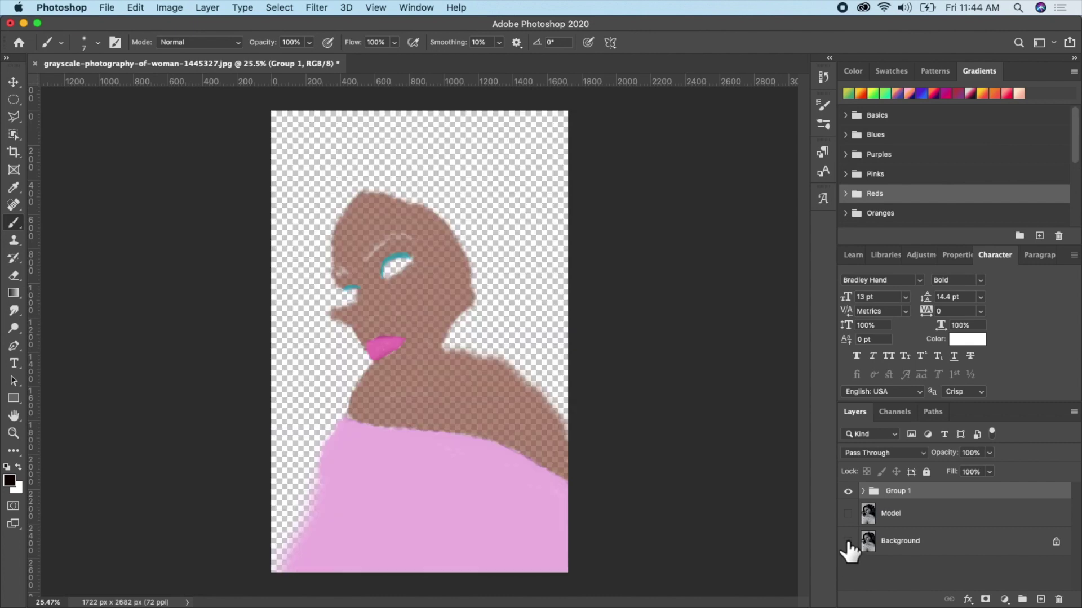
left_click(848, 541)
left_click(848, 513)
left_click(848, 514)
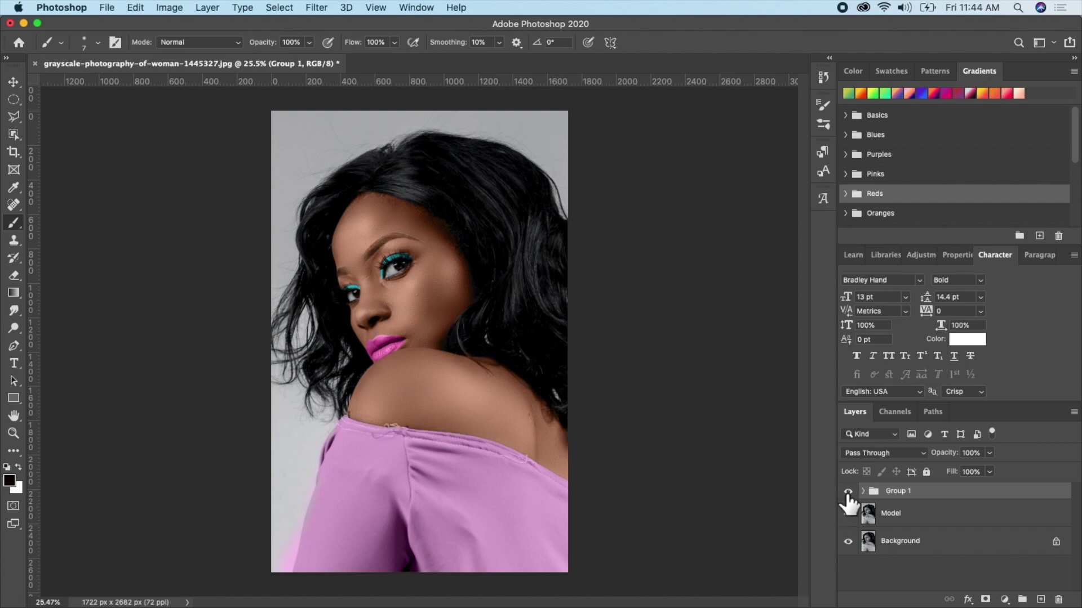
- Toggle Group 1's visibility to compare the grayscale original with the colourised portrait
left_click(848, 492)
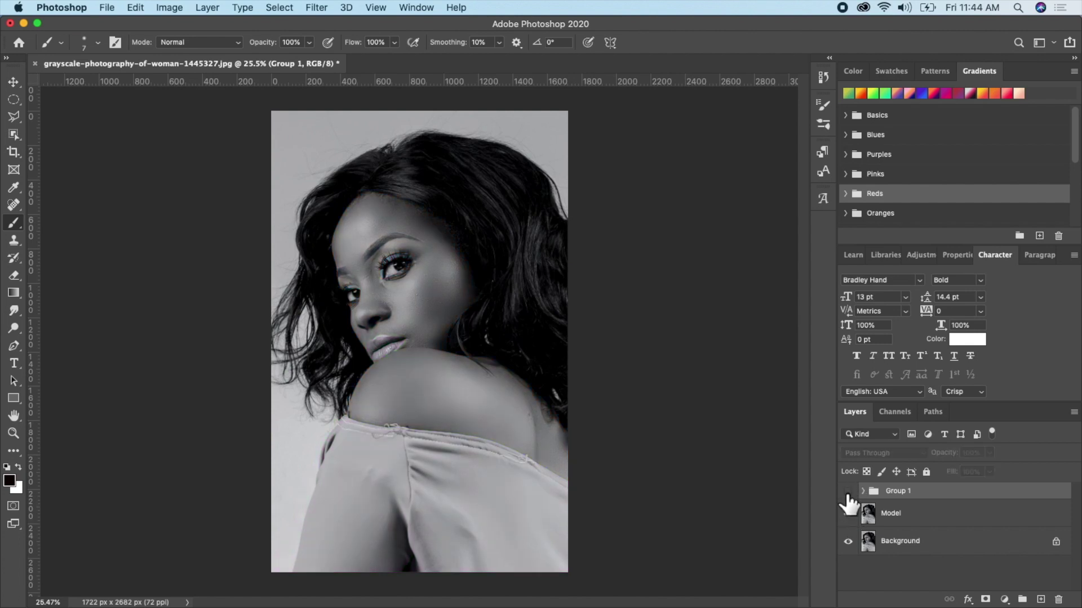
left_click(848, 492)
left_click(848, 492)
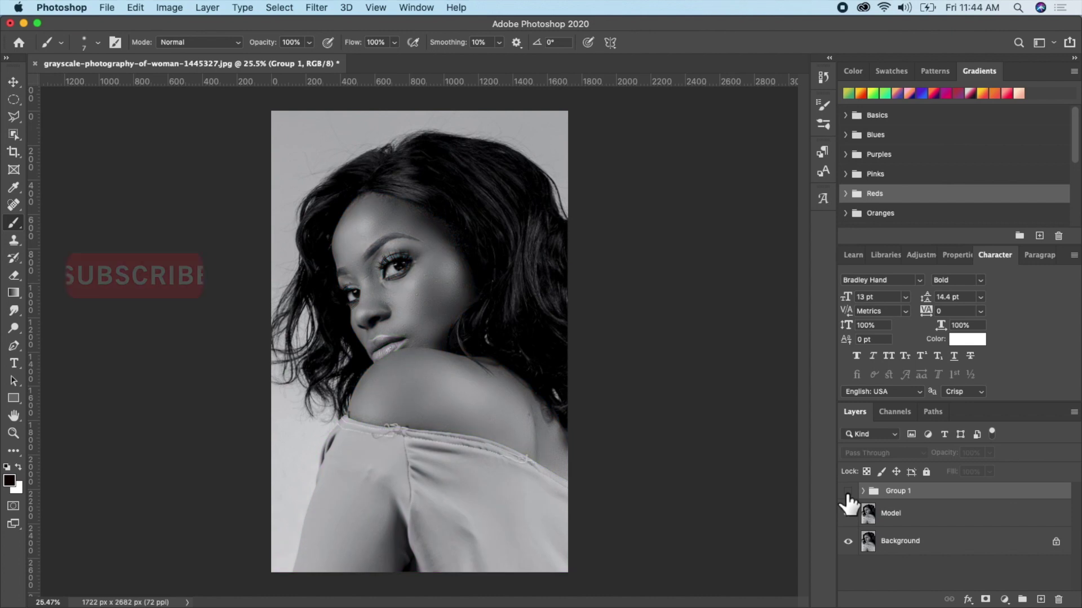
left_click(848, 491)
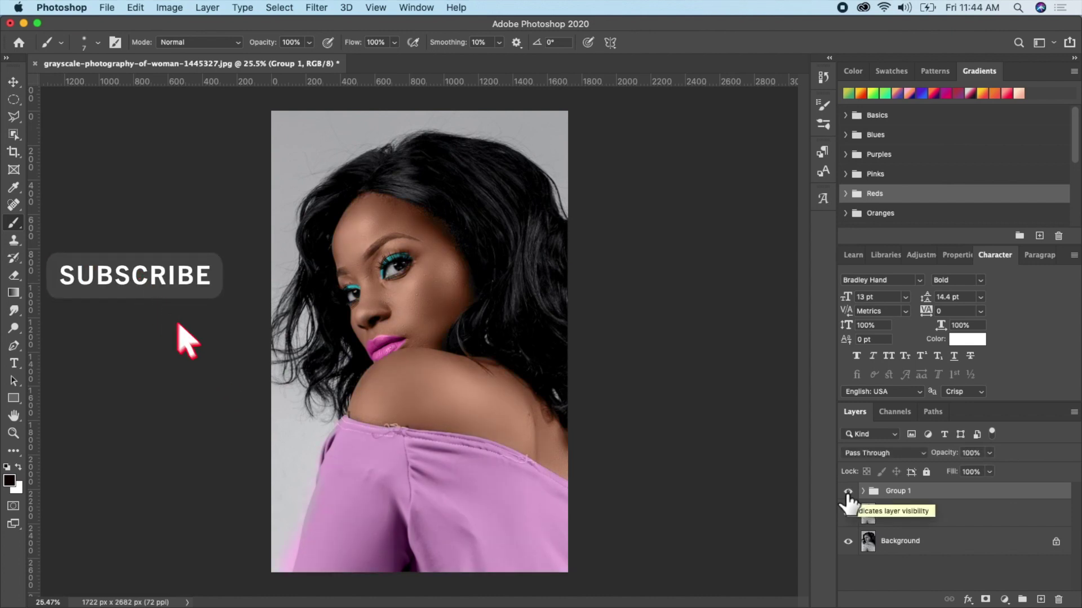